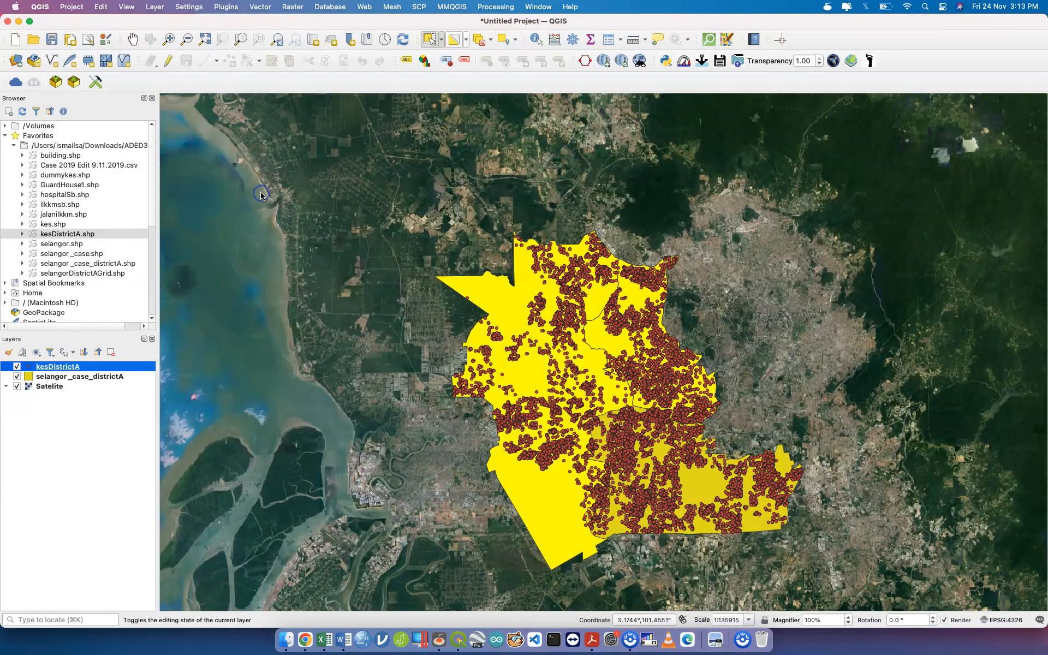
- Review the attribute table of the selangor _case_districtA layer, including its bilKes field, and close it
click(111, 378)
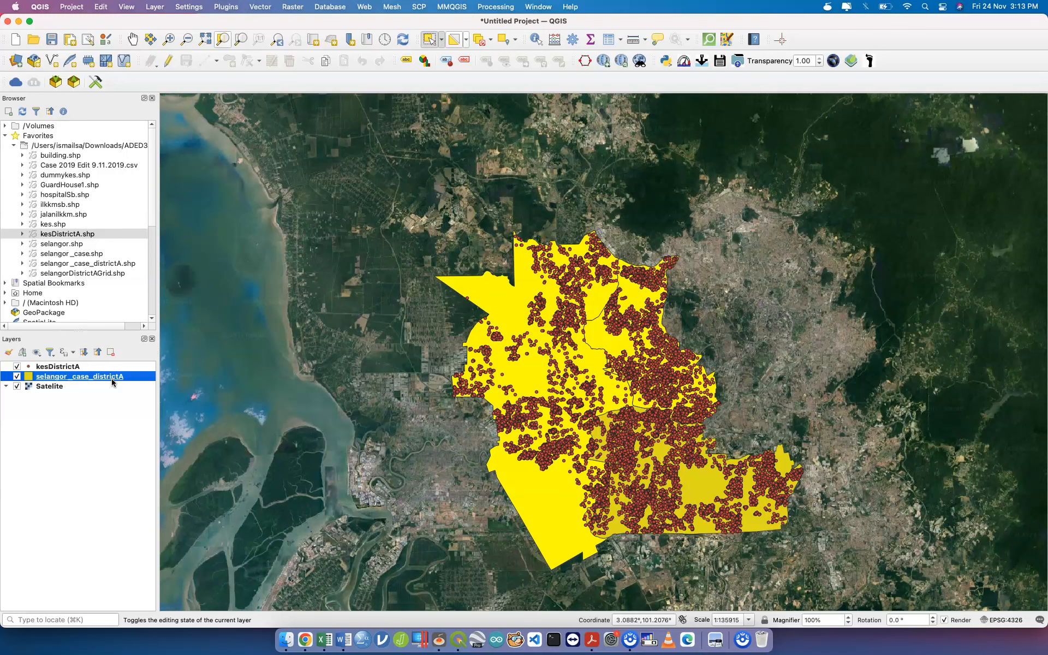
click(90, 369)
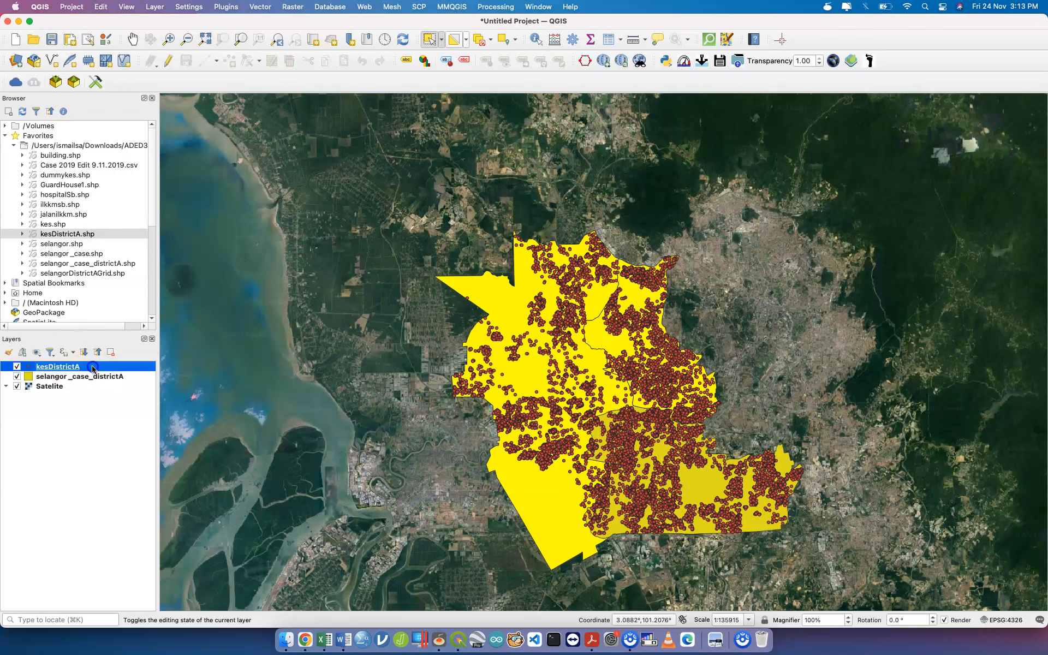
click(91, 376)
right_click(90, 376)
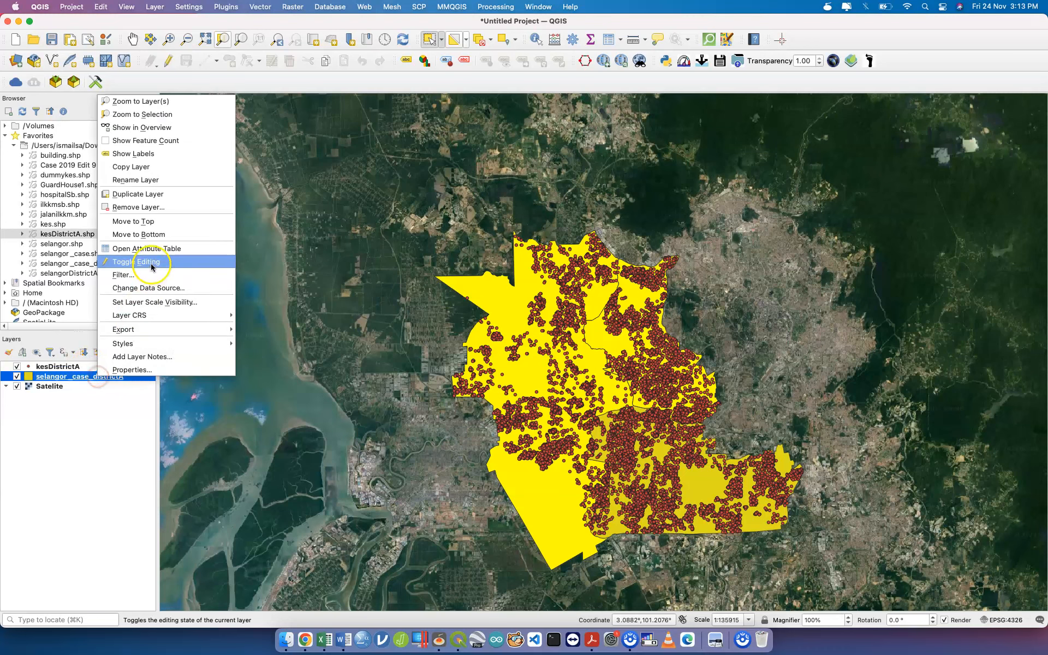
click(162, 248)
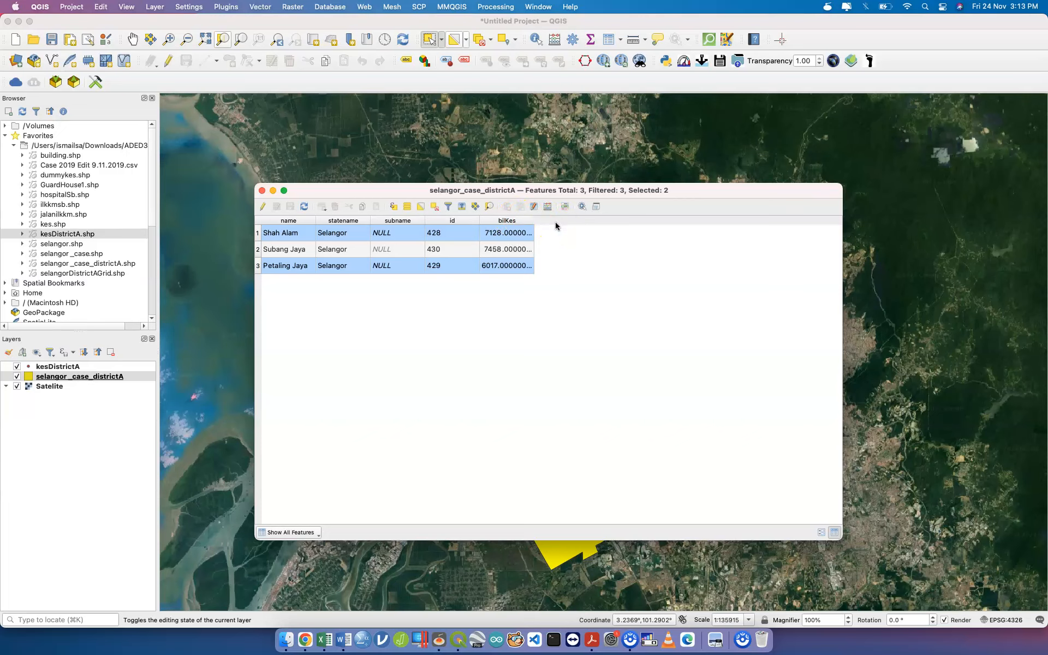
click(260, 191)
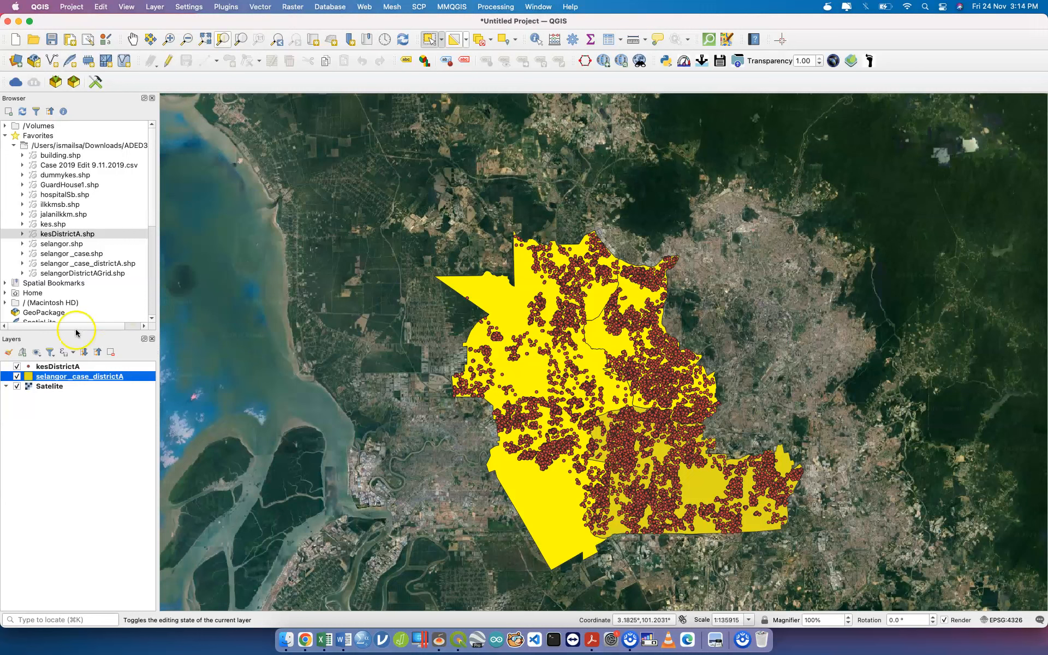
- Open the filter query for the kesDistrictA layer and list all values of the Week field
click(62, 368)
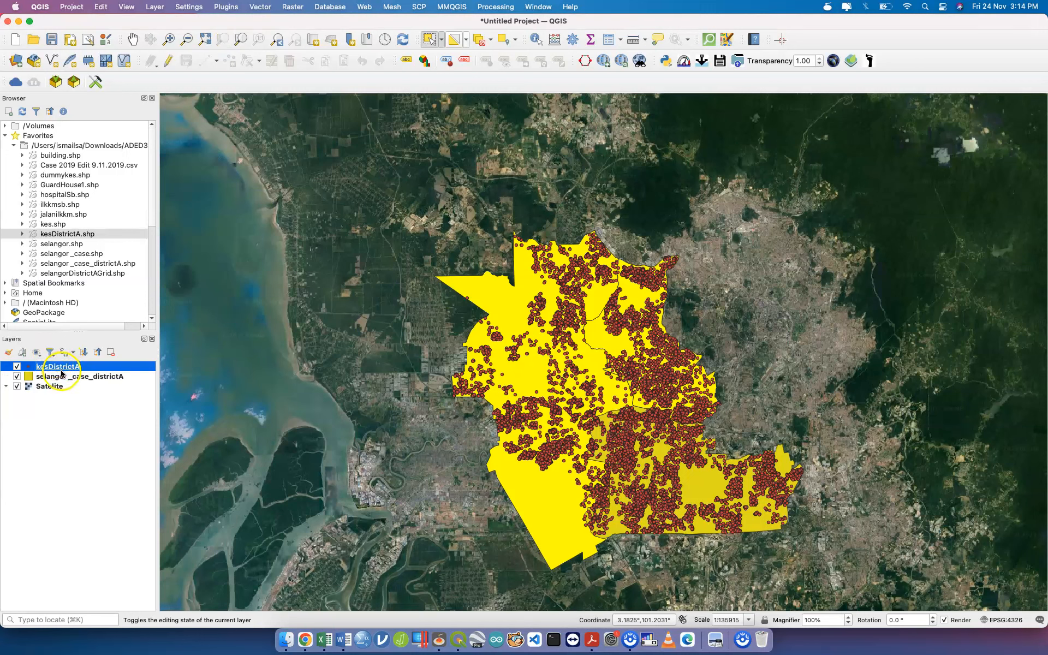
right_click(60, 368)
click(94, 269)
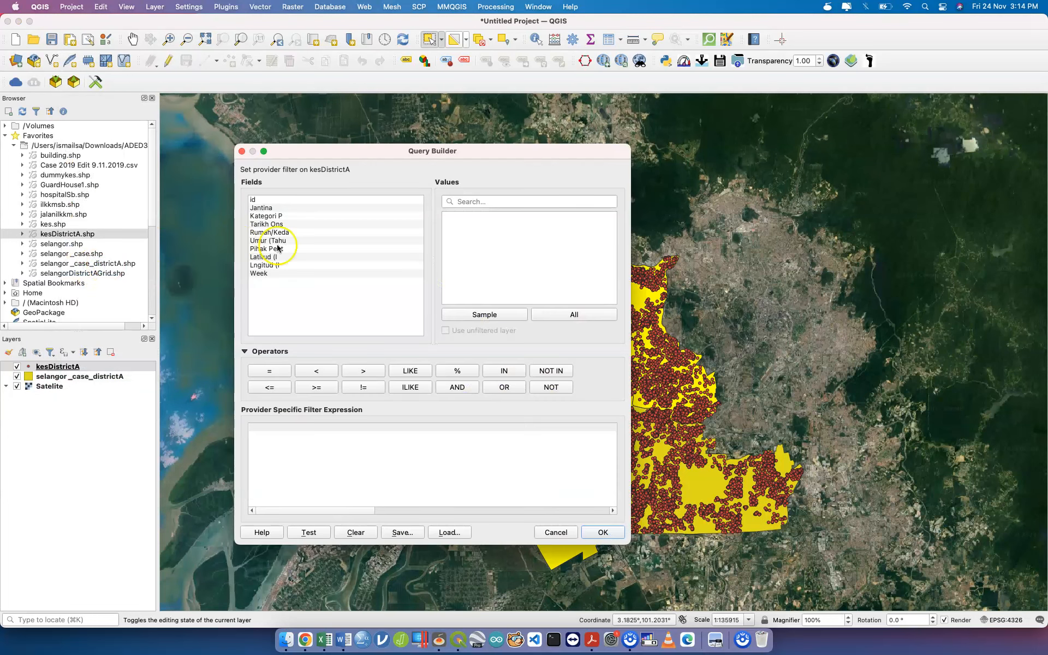
click(263, 274)
click(564, 317)
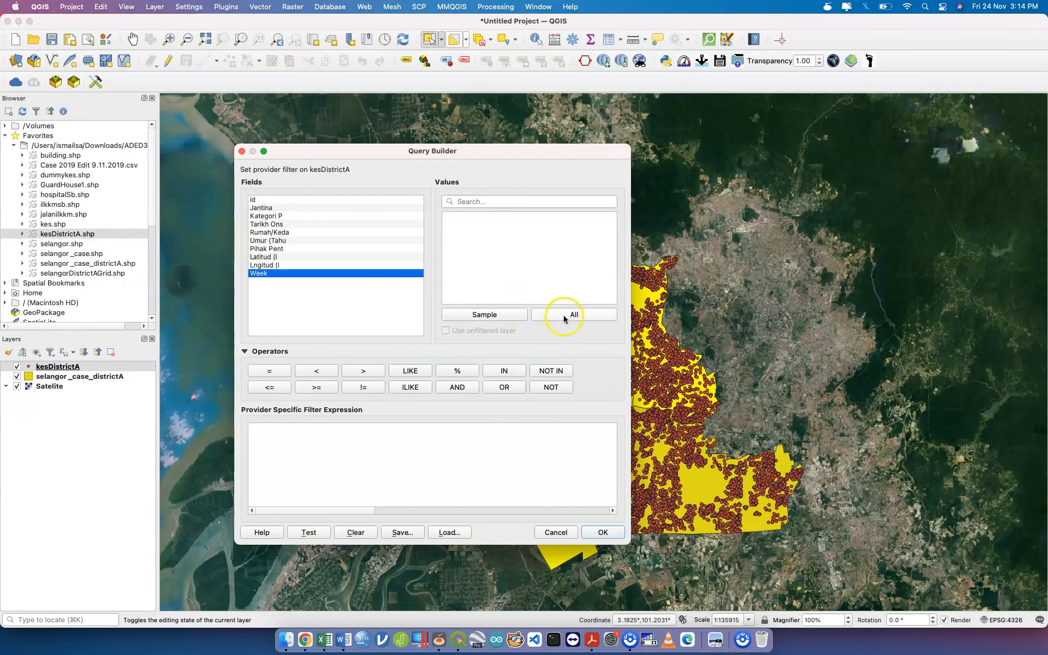
scroll(513, 254, down, 5)
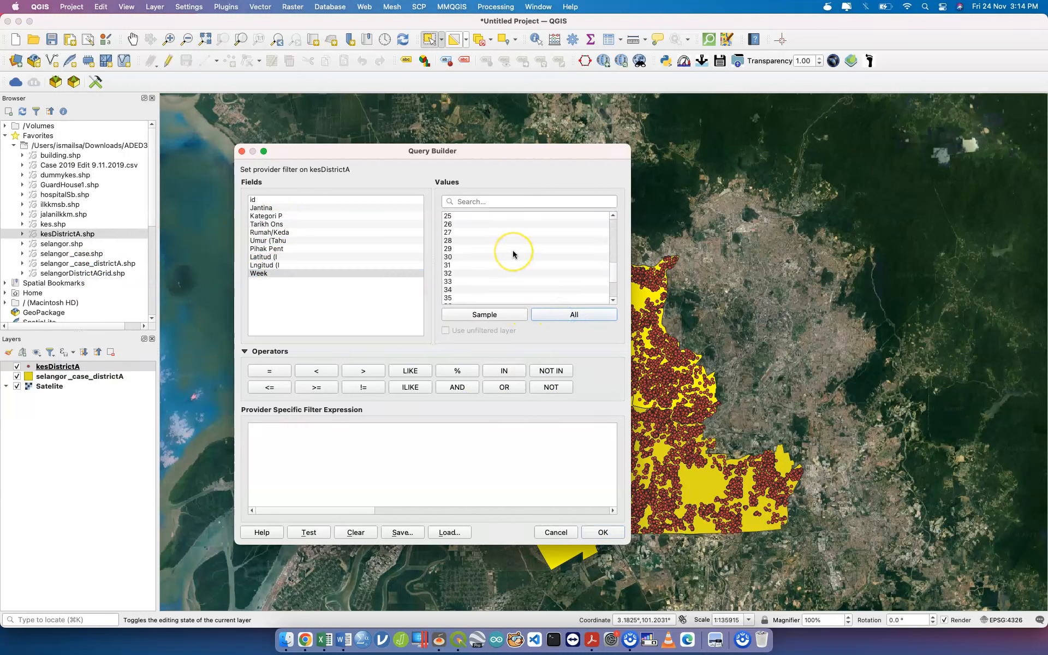
scroll(513, 254, up, 10)
scroll(513, 255, down, 10)
- Build the filter expression "Week" = 1 for kesDistrictA and apply it
double_click(283, 276)
click(270, 455)
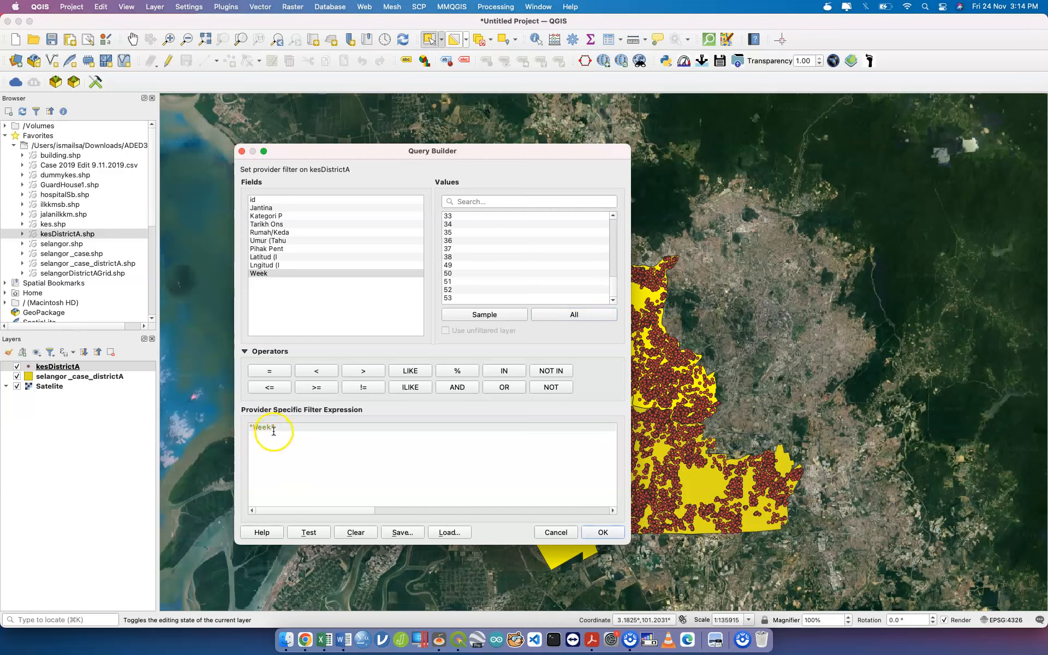
click(277, 376)
scroll(518, 255, up, 10)
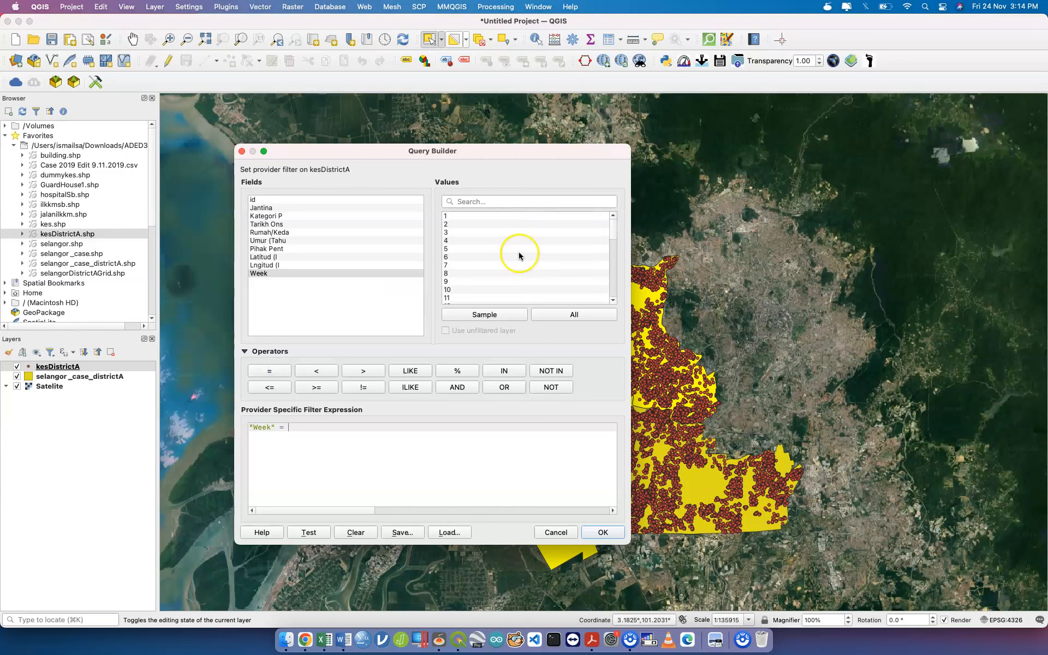
double_click(495, 215)
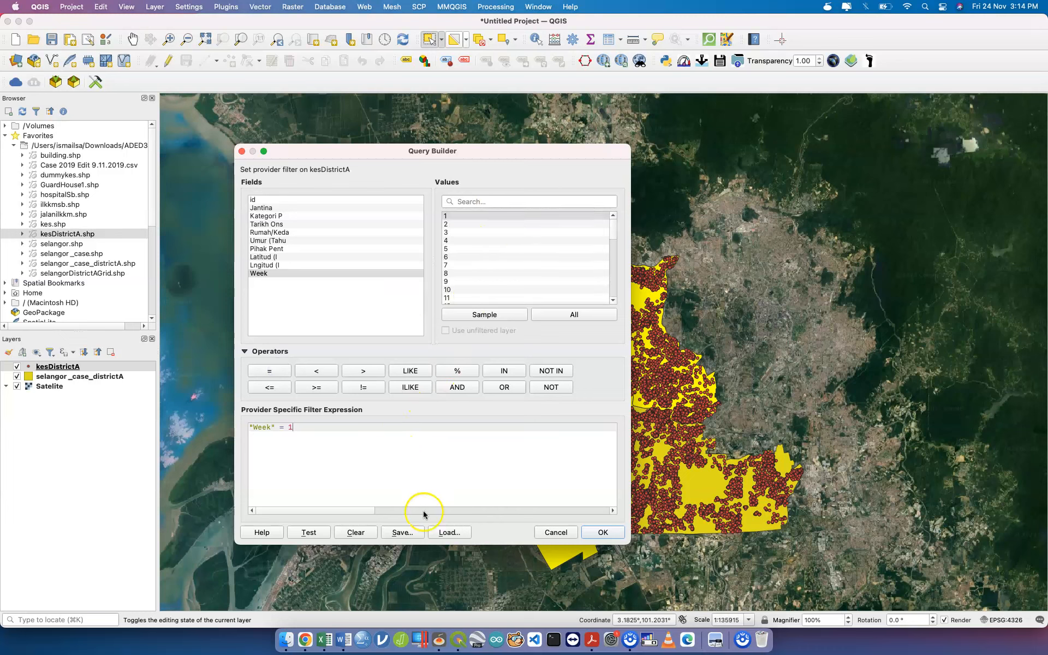
click(595, 530)
click(148, 367)
click(277, 428)
triple_click(278, 427)
click(279, 428)
double_click(278, 428)
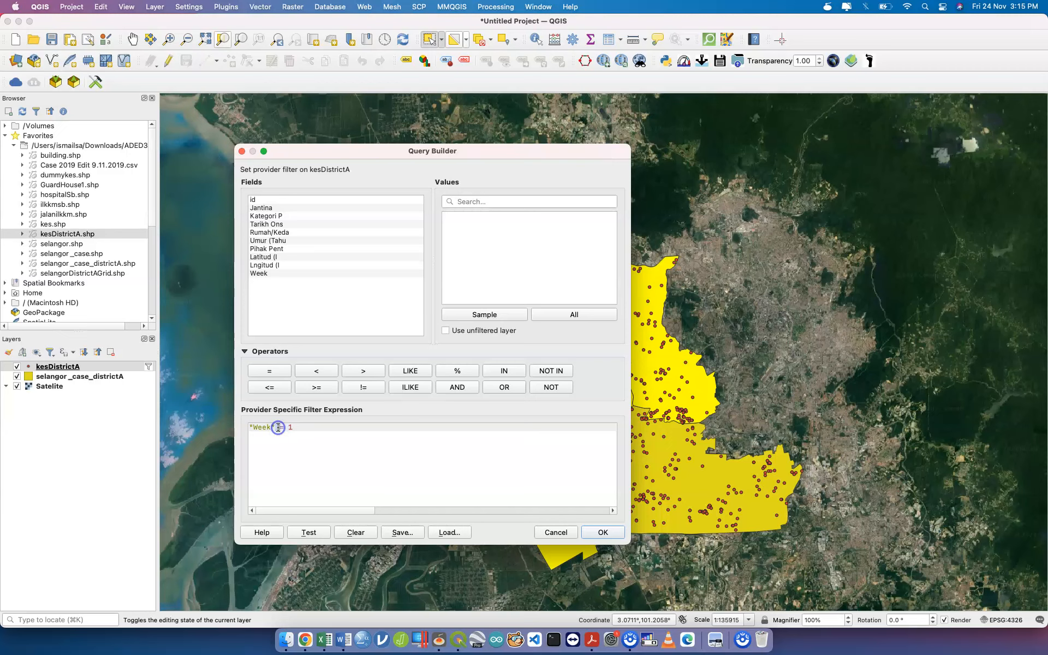
triple_click(278, 428)
key(BackSpace)
click(283, 274)
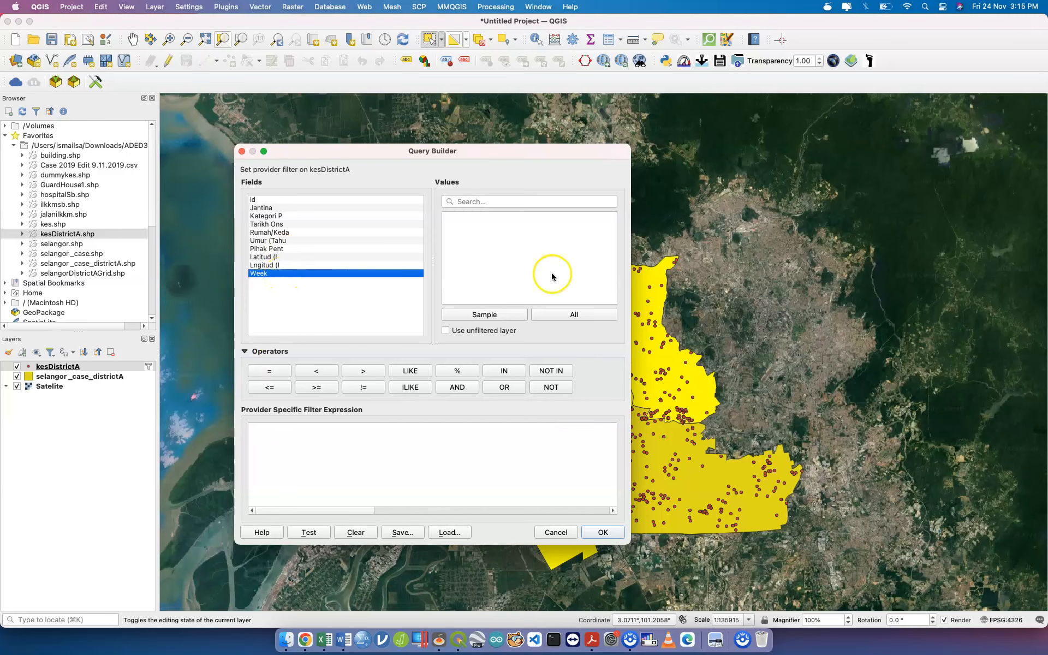
click(579, 315)
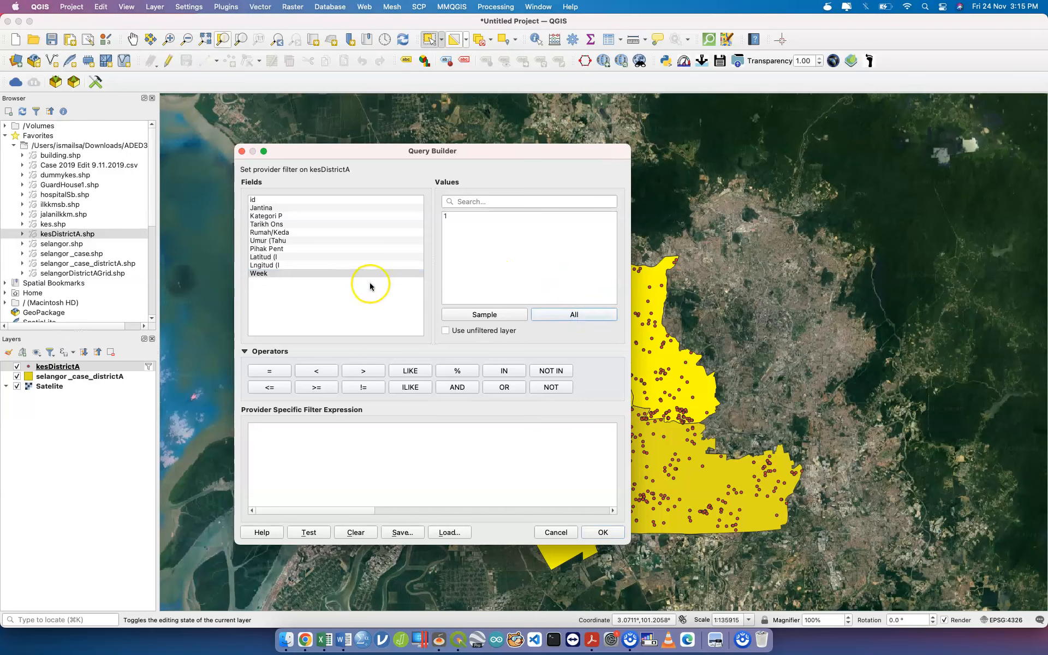
click(270, 372)
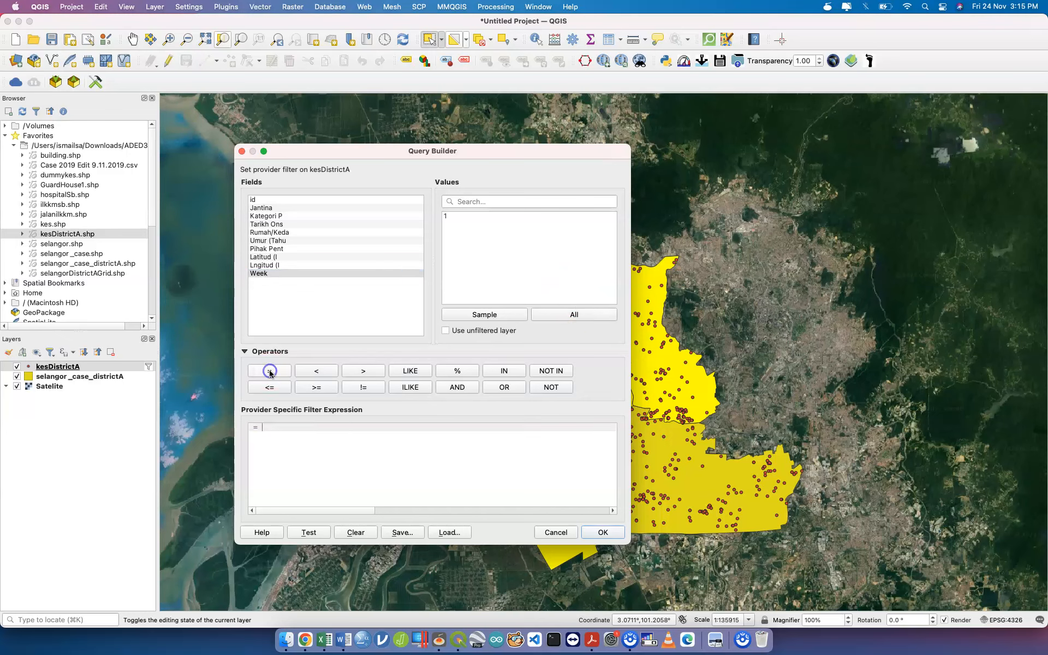
double_click(309, 273)
key(BackSpace)
key(BackSpace)
key(BackSpace)
key(BackSpace)
key(BackSpace)
key(BackSpace)
key(BackSpace)
key(BackSpace)
double_click(320, 273)
text(=)
double_click(473, 215)
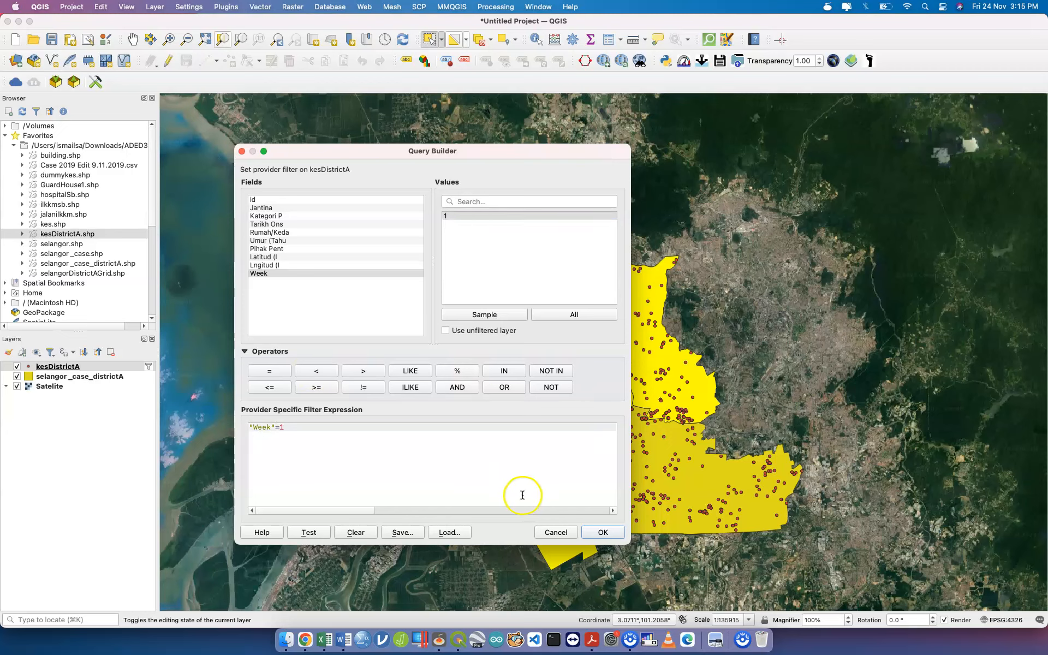
click(567, 532)
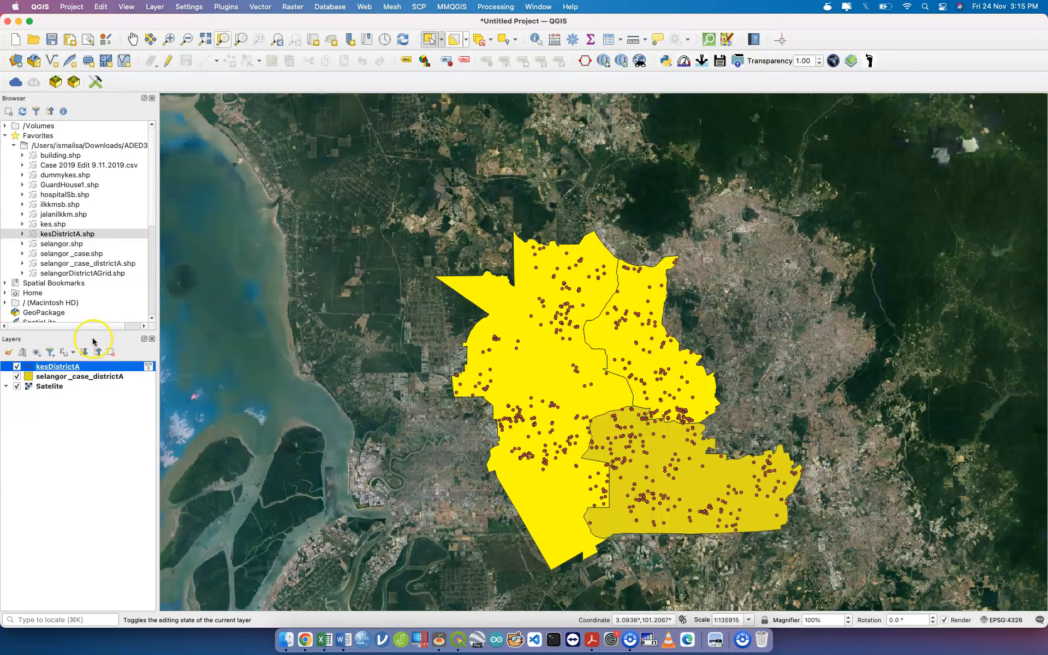
click(148, 366)
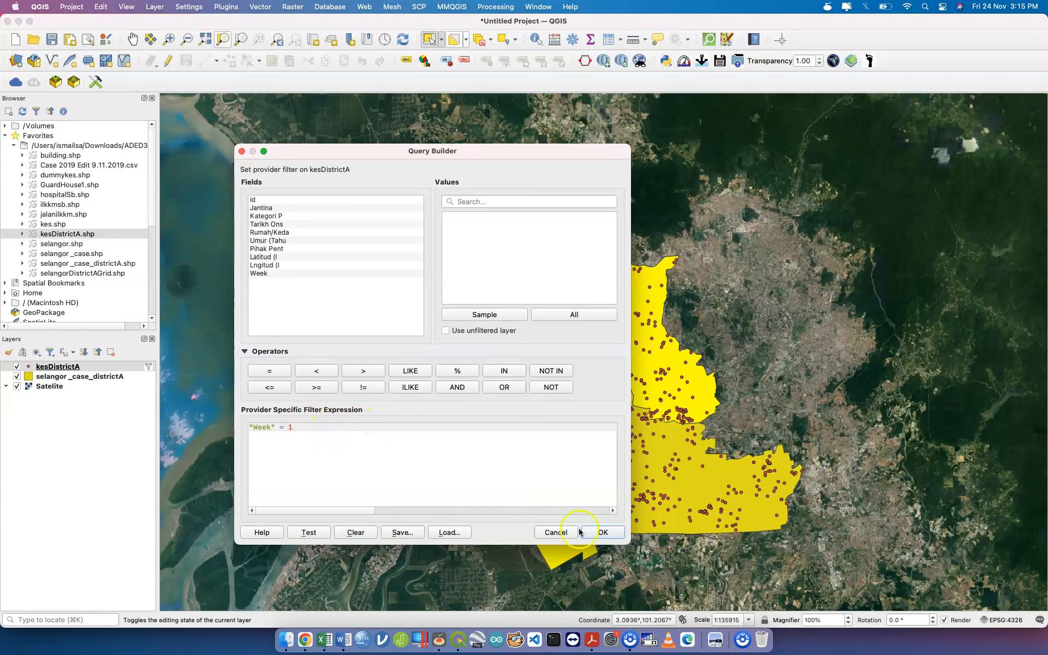
click(601, 532)
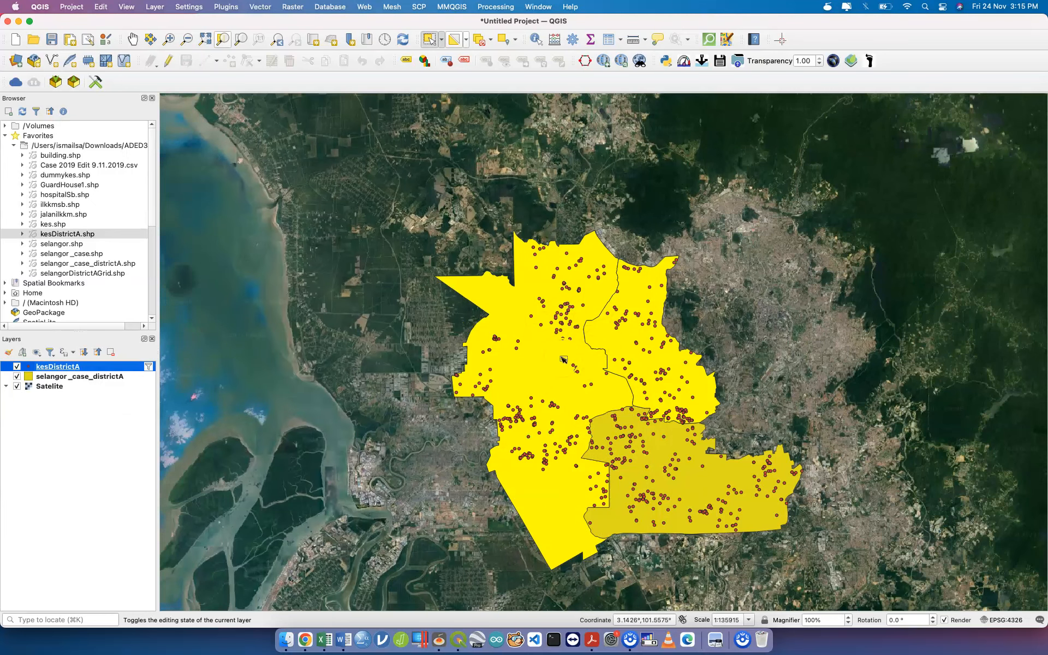
- Set up Count Points in Polygon with selangor _case_districtA as the polygons and kesDistrictA as the points
click(108, 376)
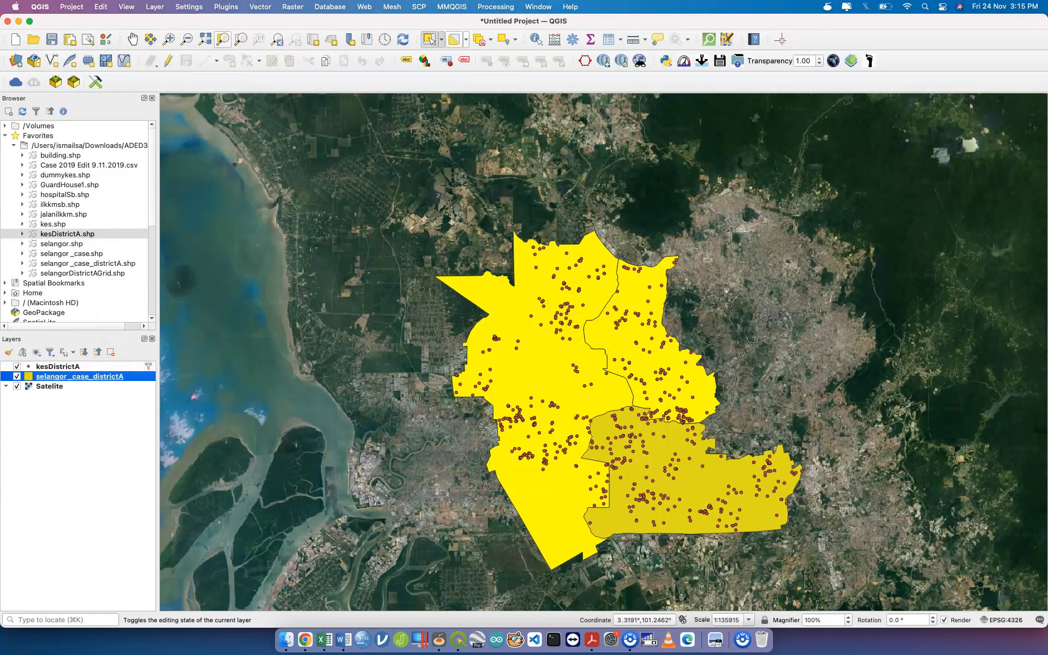
click(261, 6)
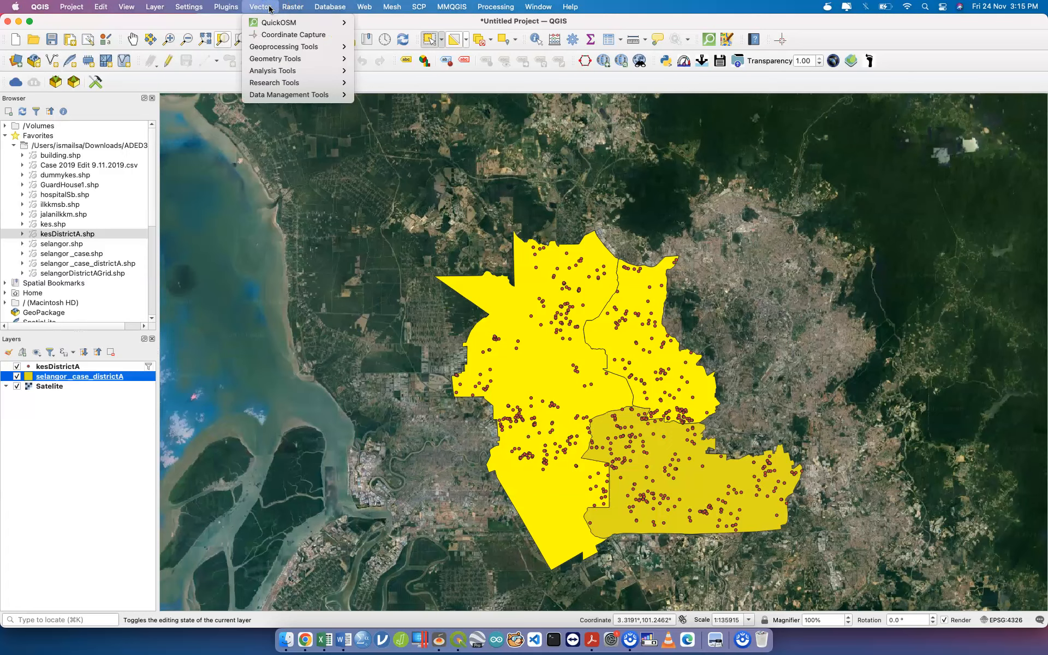
click(306, 71)
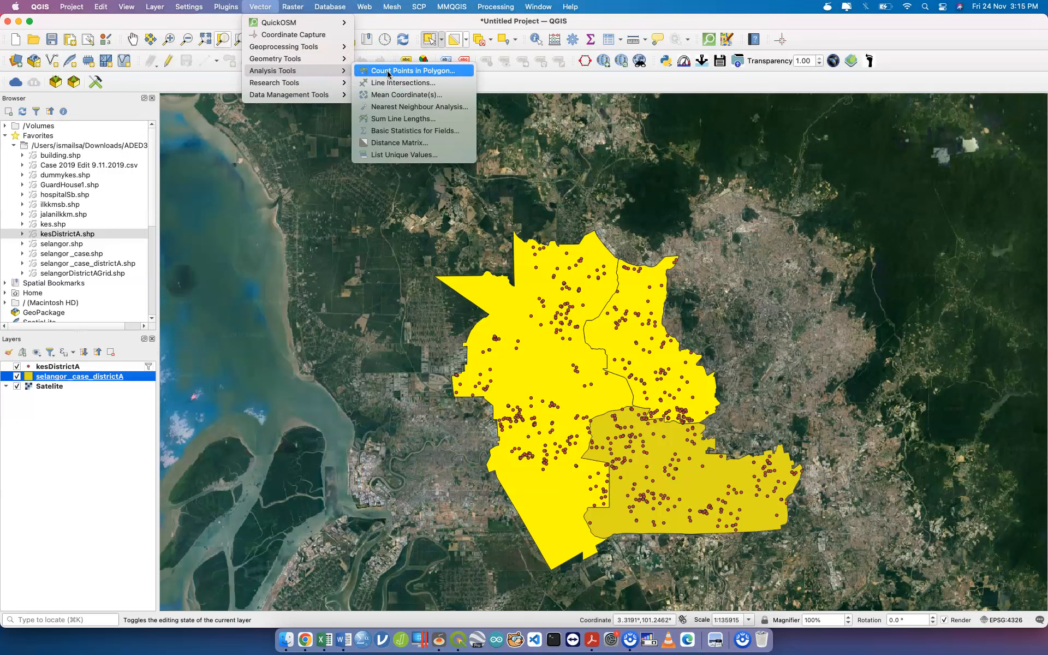
click(389, 71)
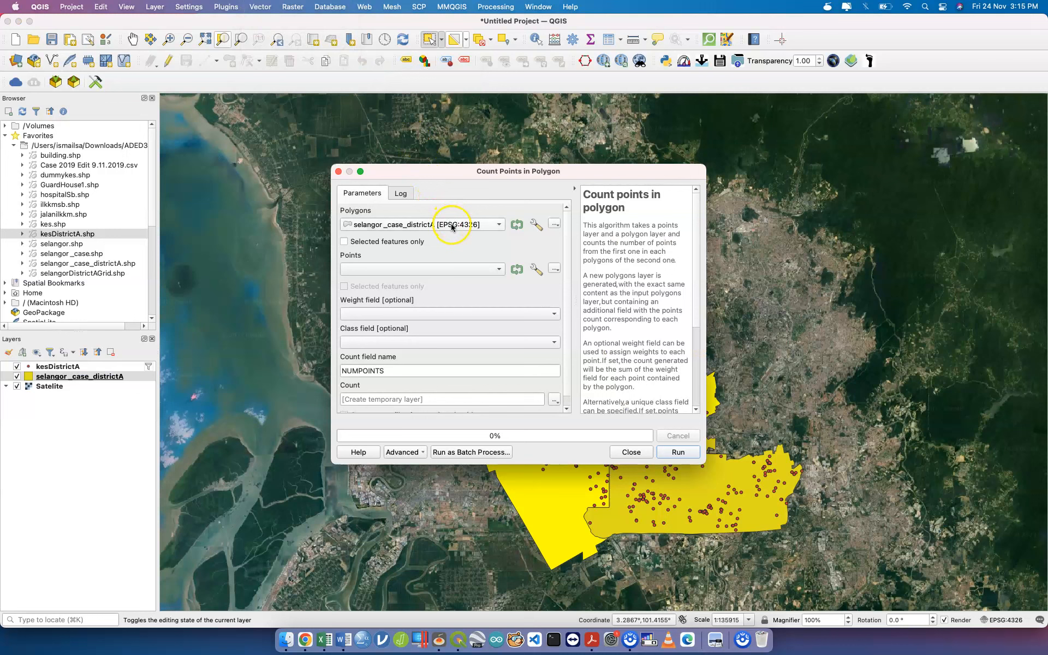
click(451, 225)
click(451, 225)
click(494, 273)
click(472, 275)
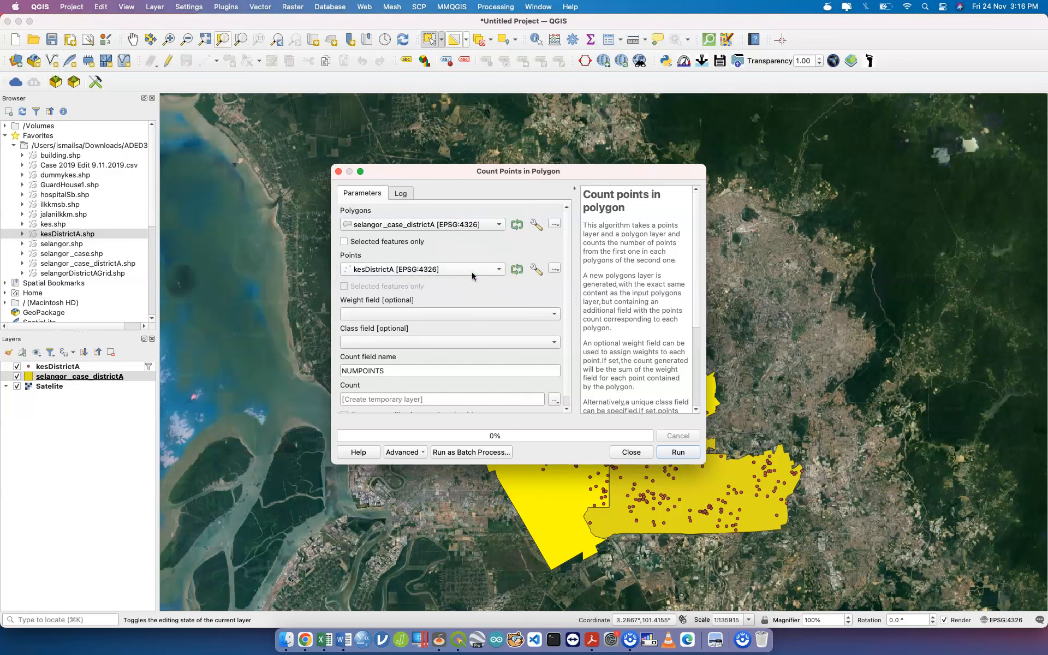
- Name the count field w1, run the point count to a temporary layer, and close the tool
click(449, 338)
double_click(420, 370)
text(w1)
scroll(528, 385, down, 1)
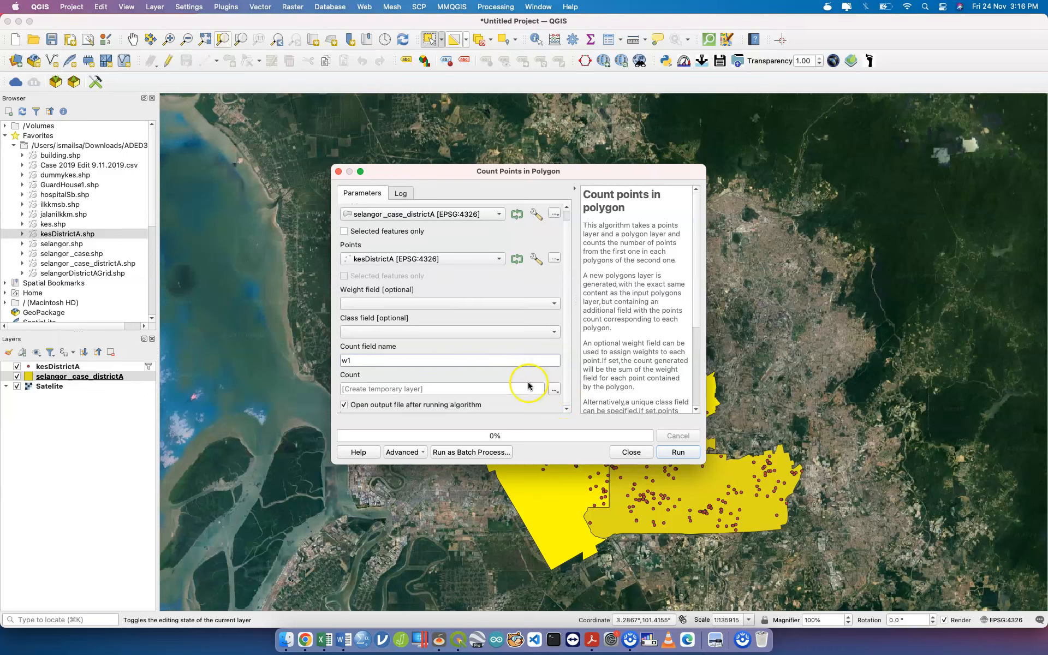
click(676, 452)
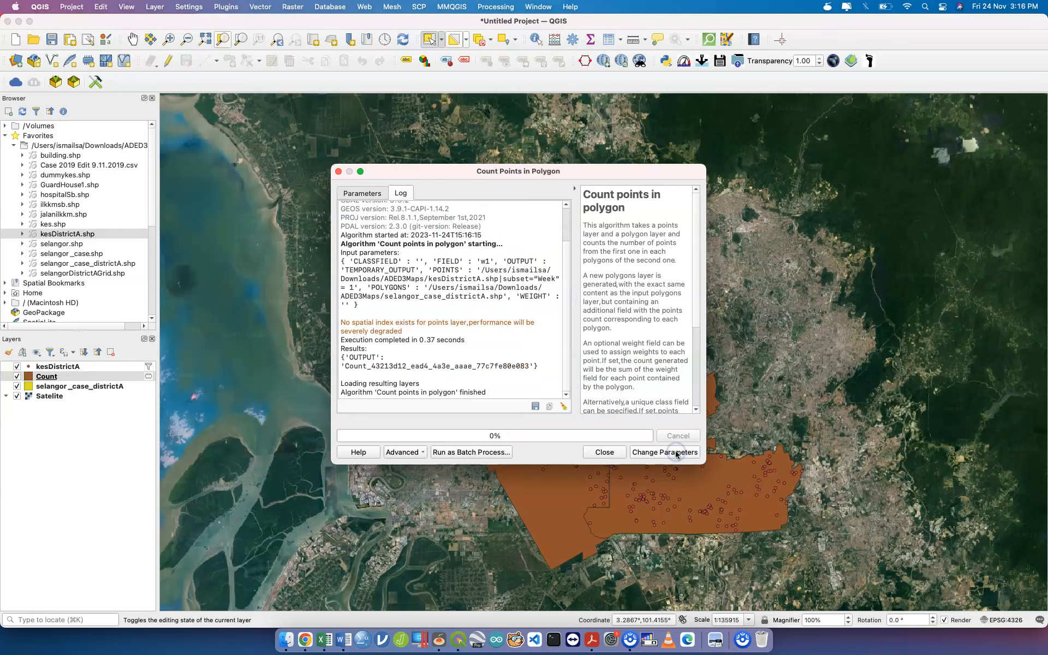
click(620, 453)
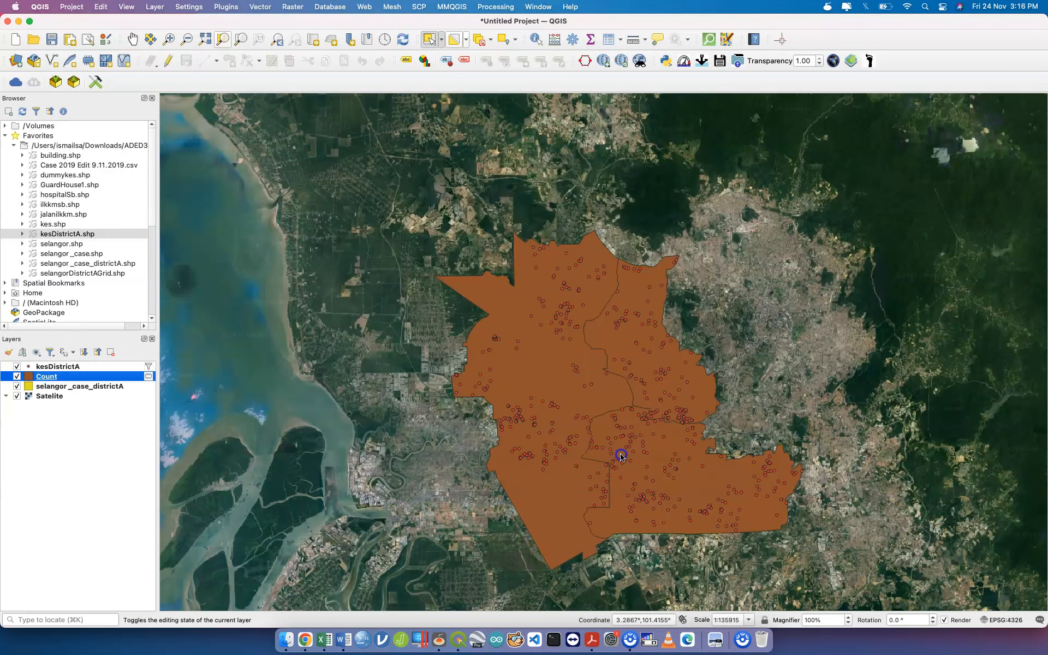
- Remove the selangor _case_districtA layer from the project
click(124, 387)
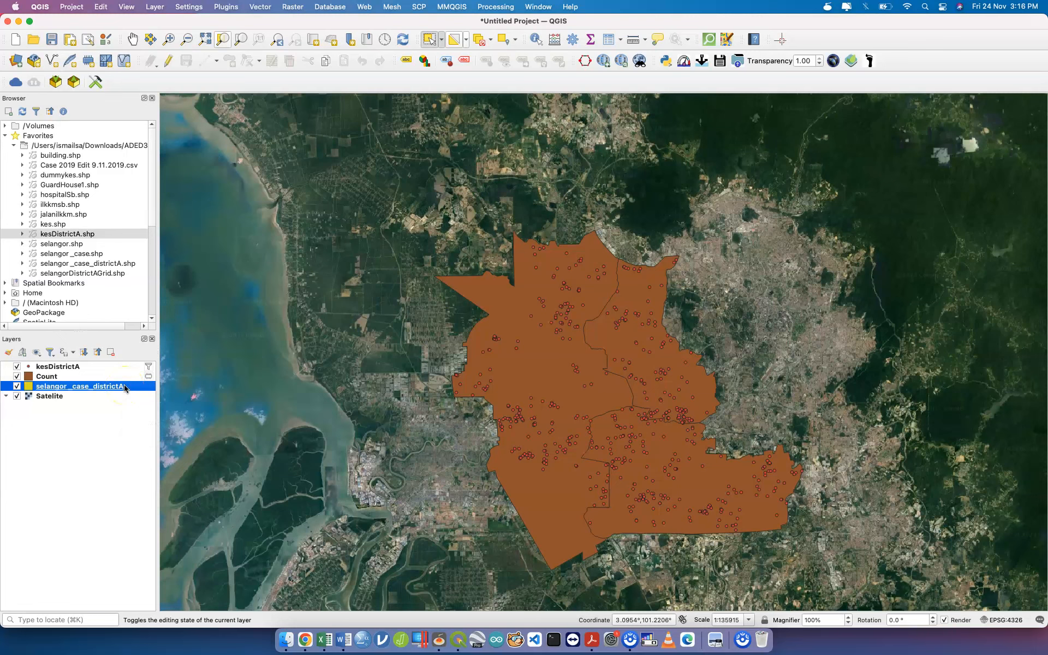
right_click(125, 387)
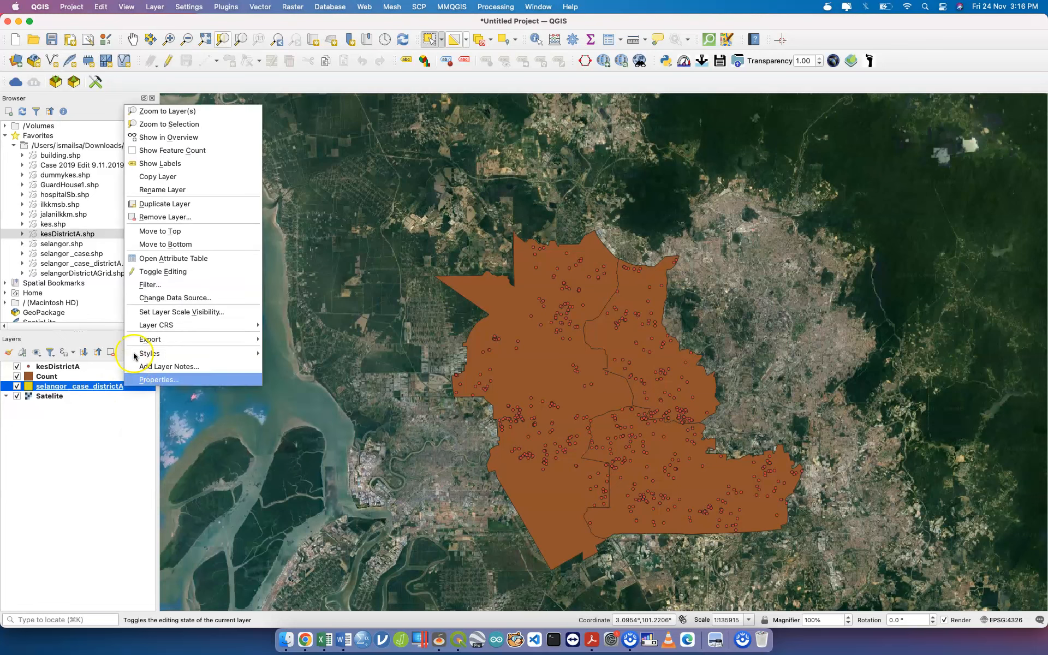
click(158, 217)
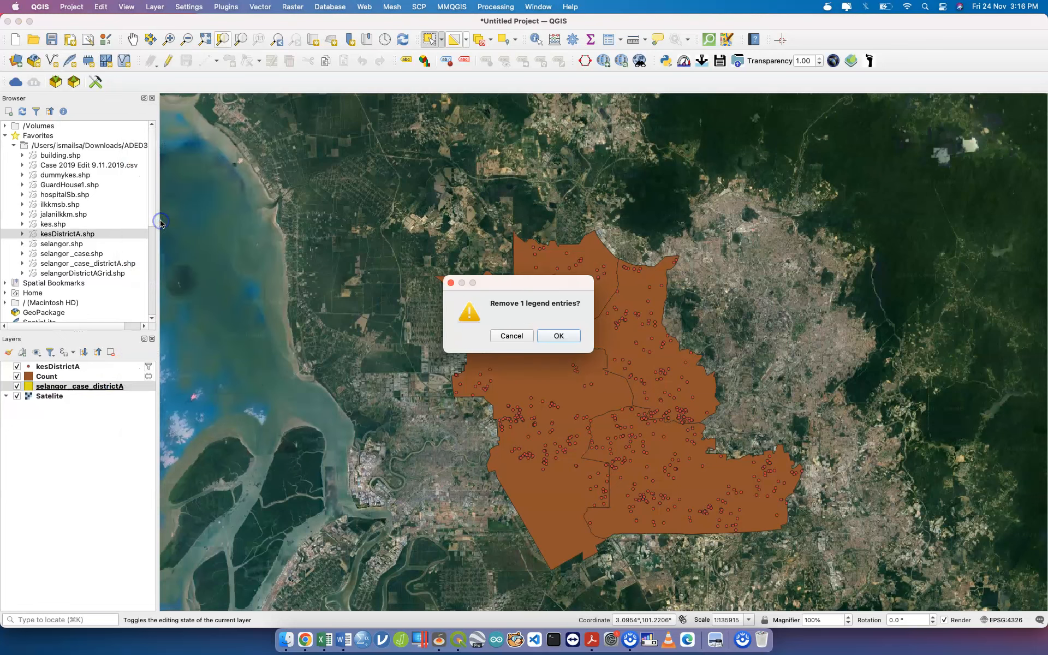
click(555, 334)
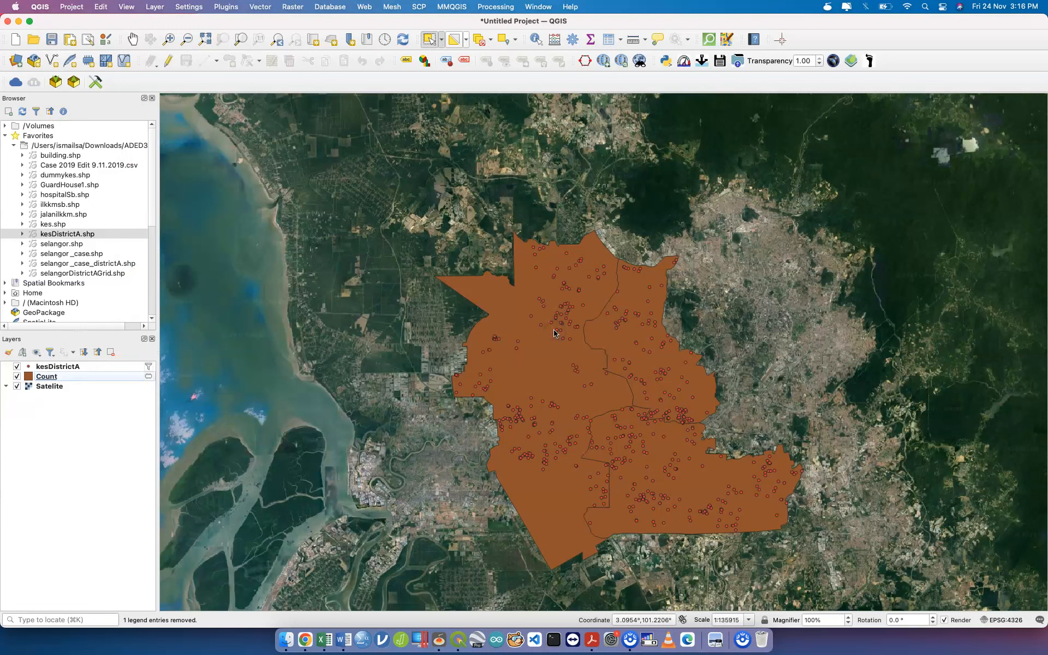
- Export the temporary Count layer as an ESRI Shapefile, overwriting selangor _case_districtA.shp in the ADED3Maps folder
click(130, 376)
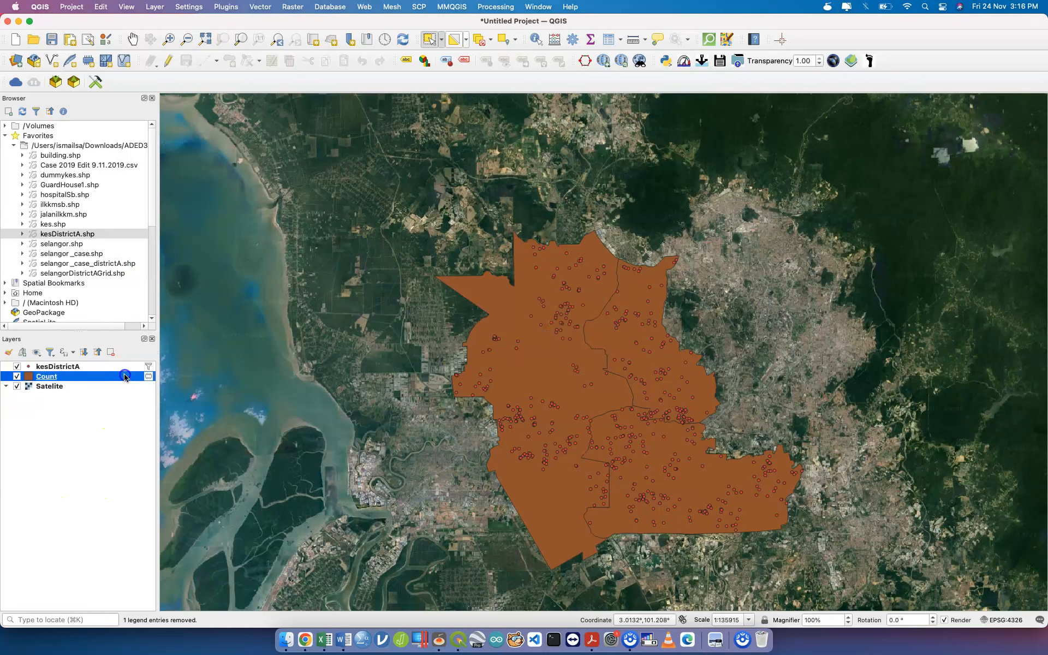
right_click(134, 373)
mouse_move(206, 326)
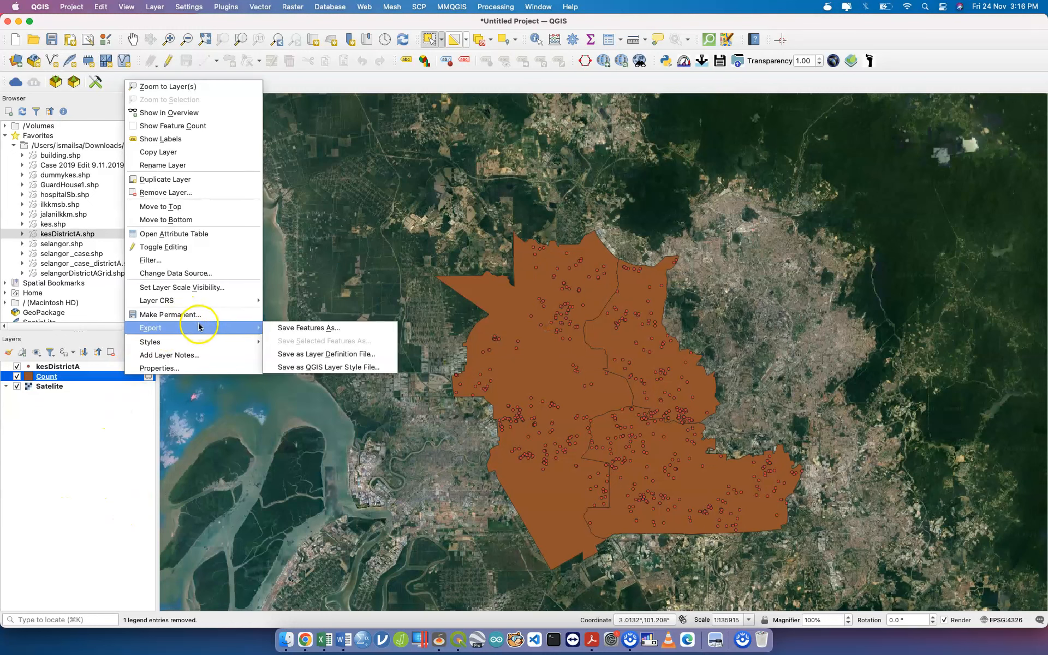
click(289, 329)
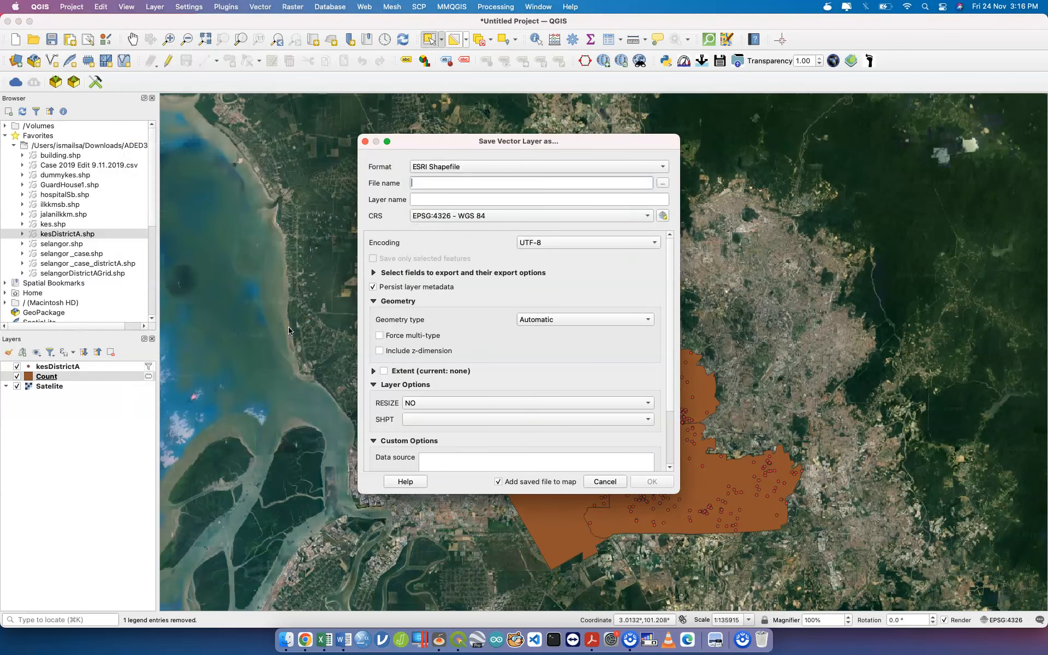
click(664, 183)
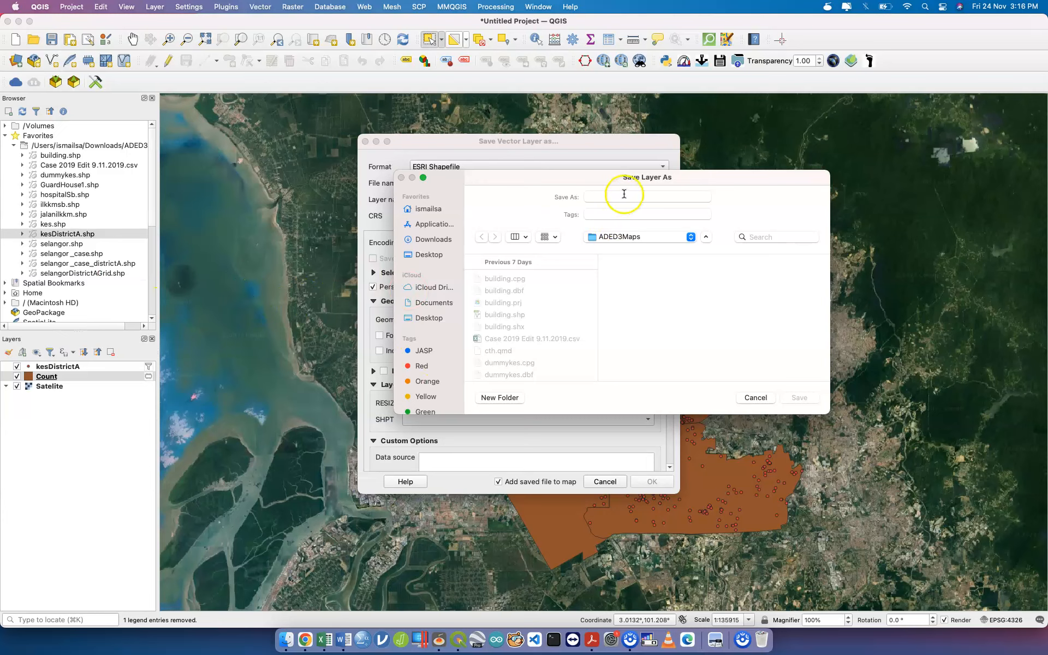
scroll(526, 344, down, 10)
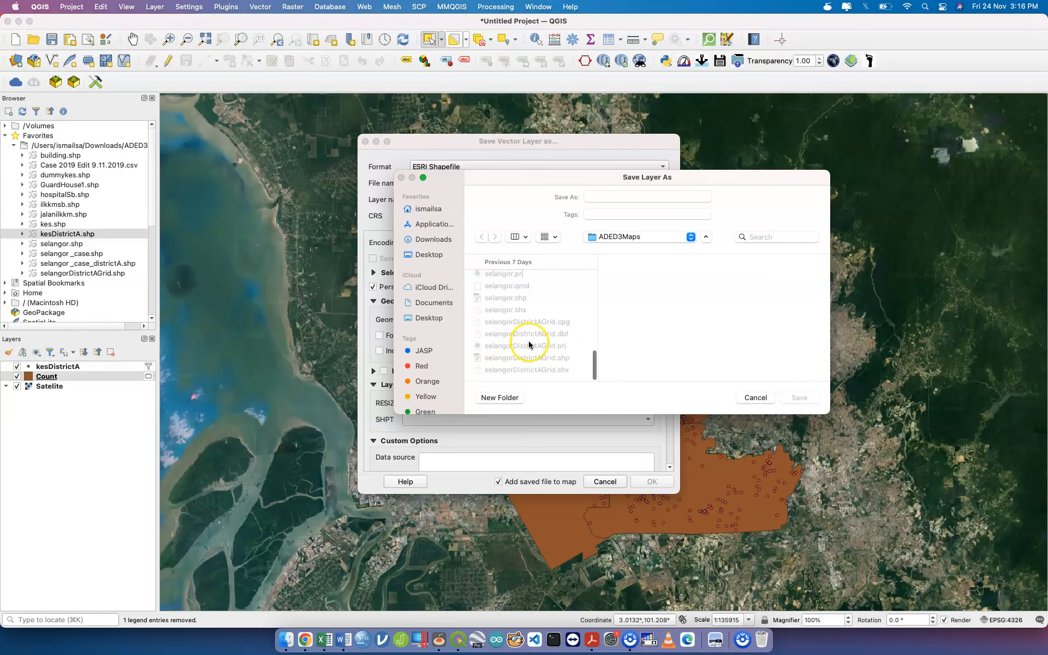
scroll(548, 352, up, 5)
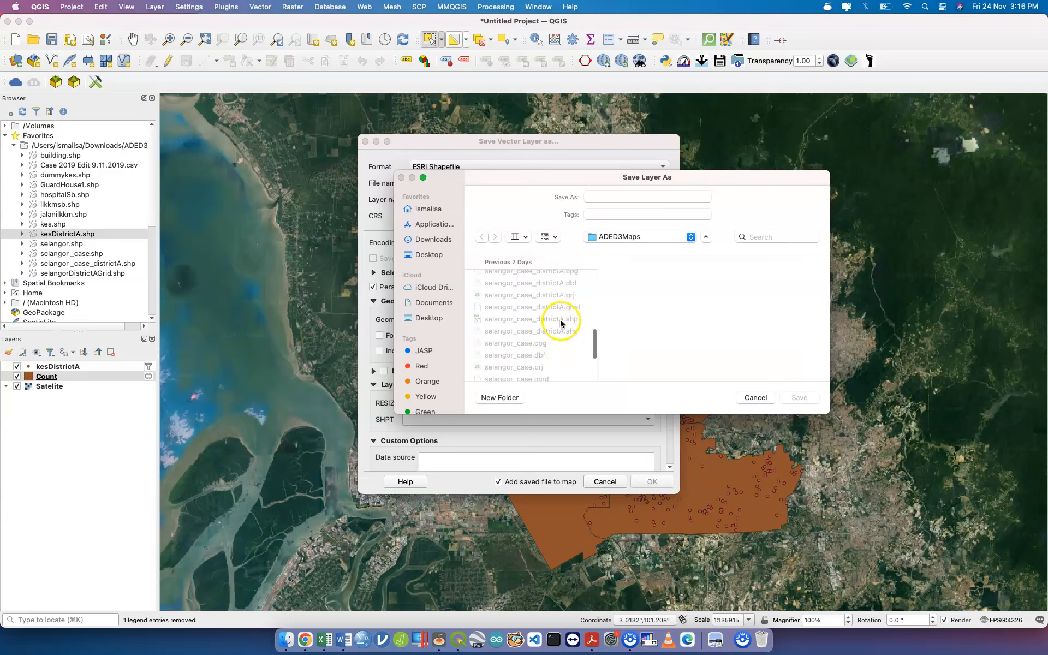
click(561, 323)
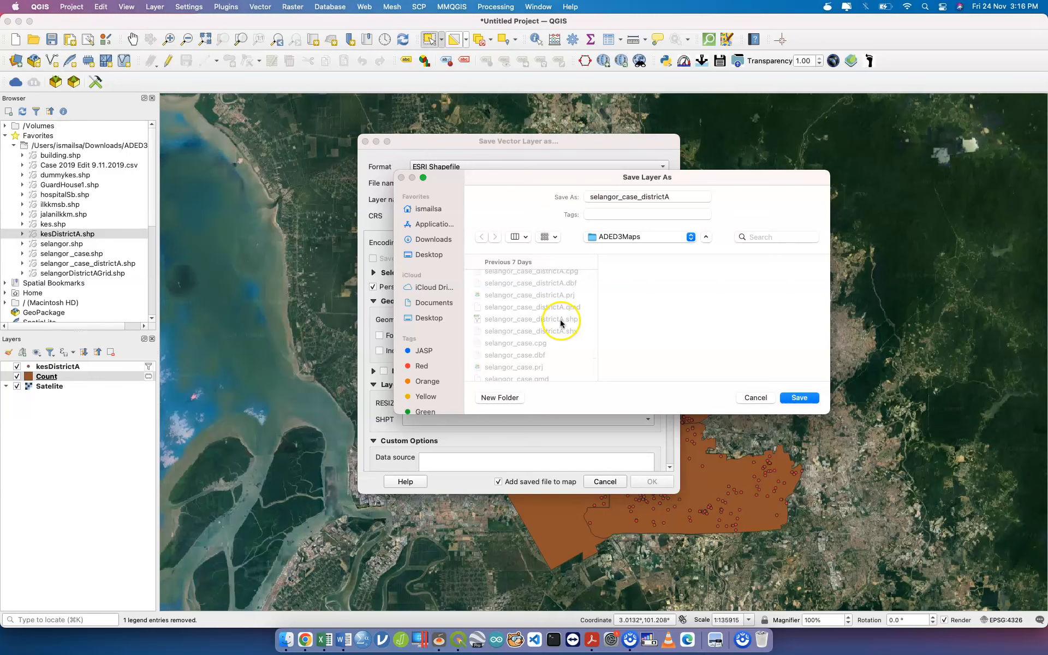
click(801, 399)
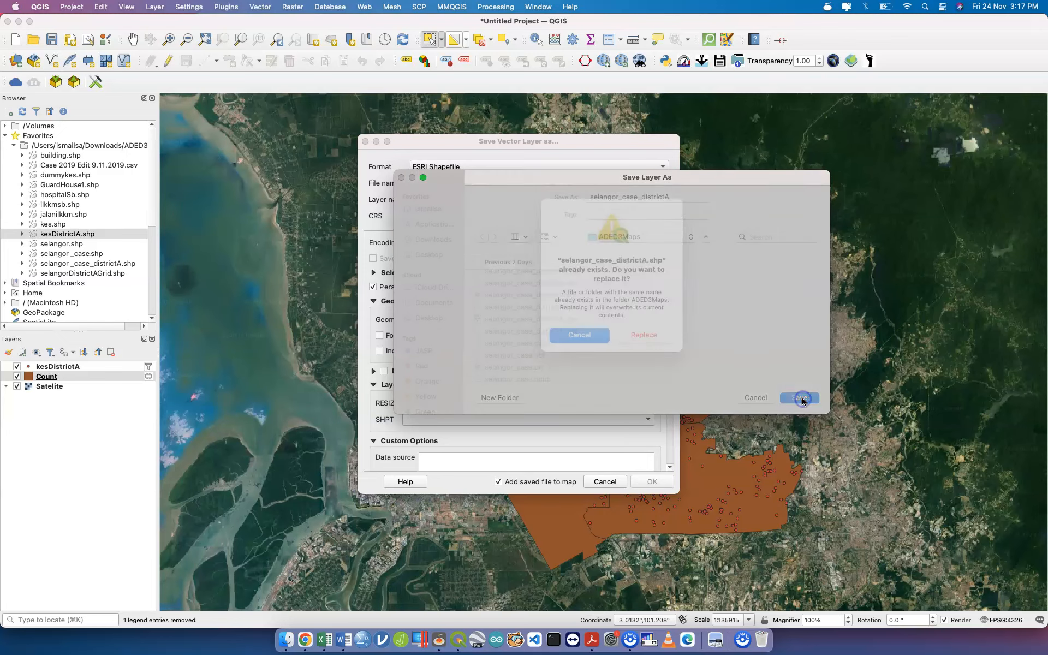
click(644, 352)
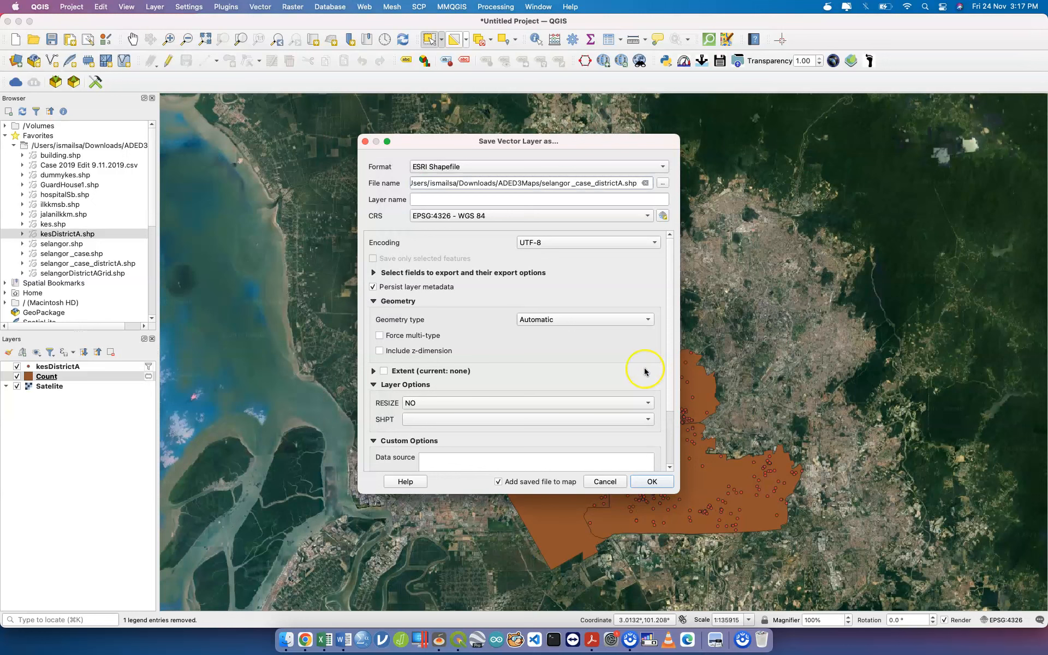
click(652, 481)
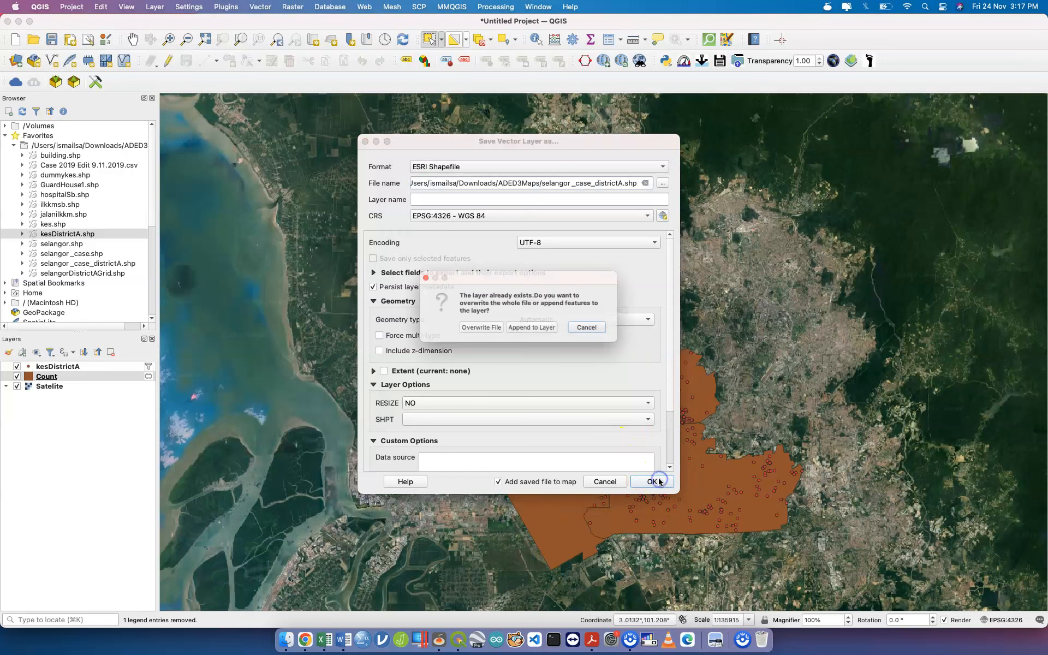
click(486, 330)
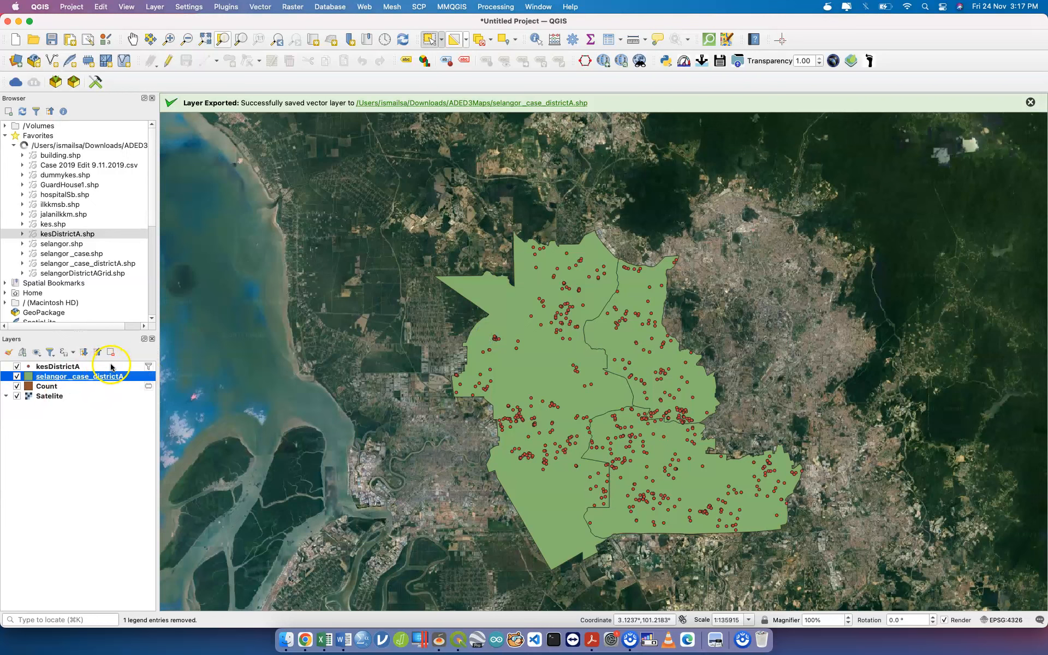
- Check the w1 counts in the attribute table of selangor _case_districtA, and close the table
right_click(116, 378)
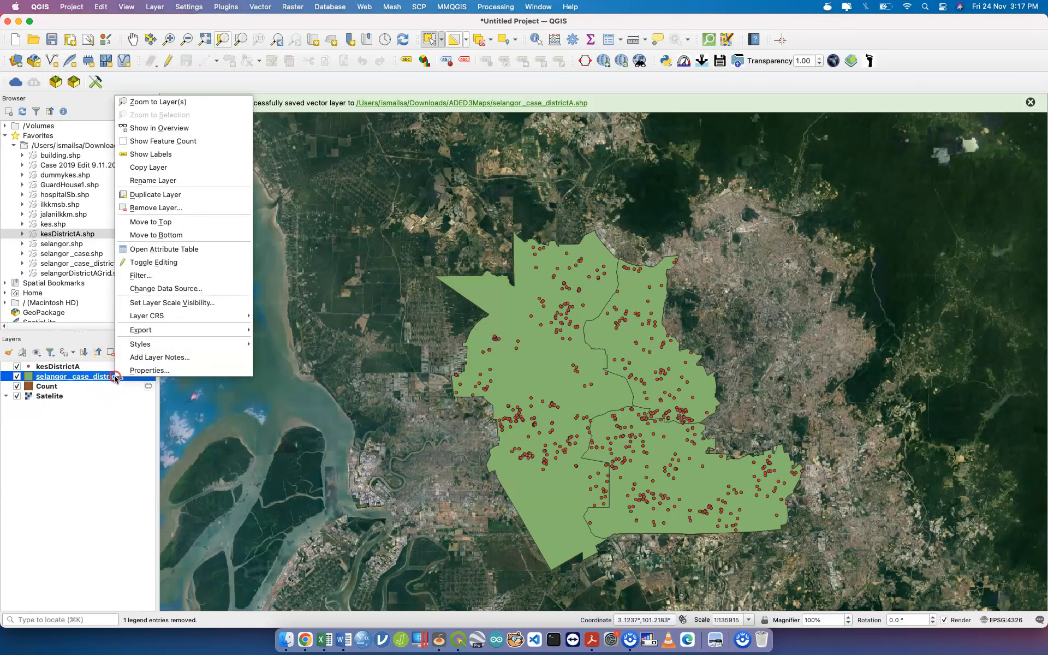
click(203, 248)
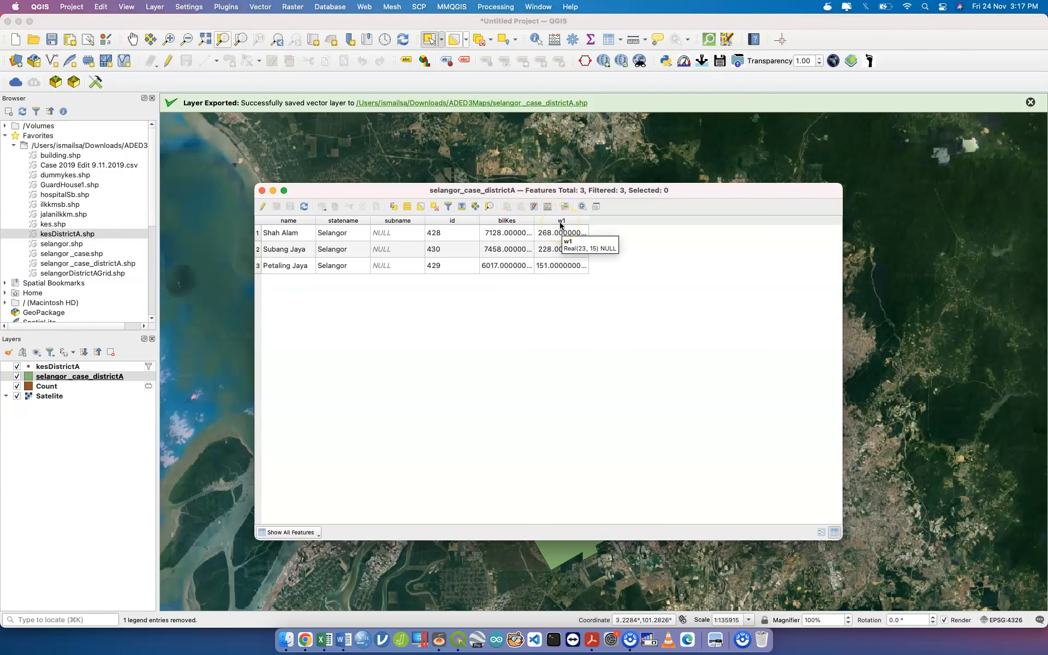
click(263, 190)
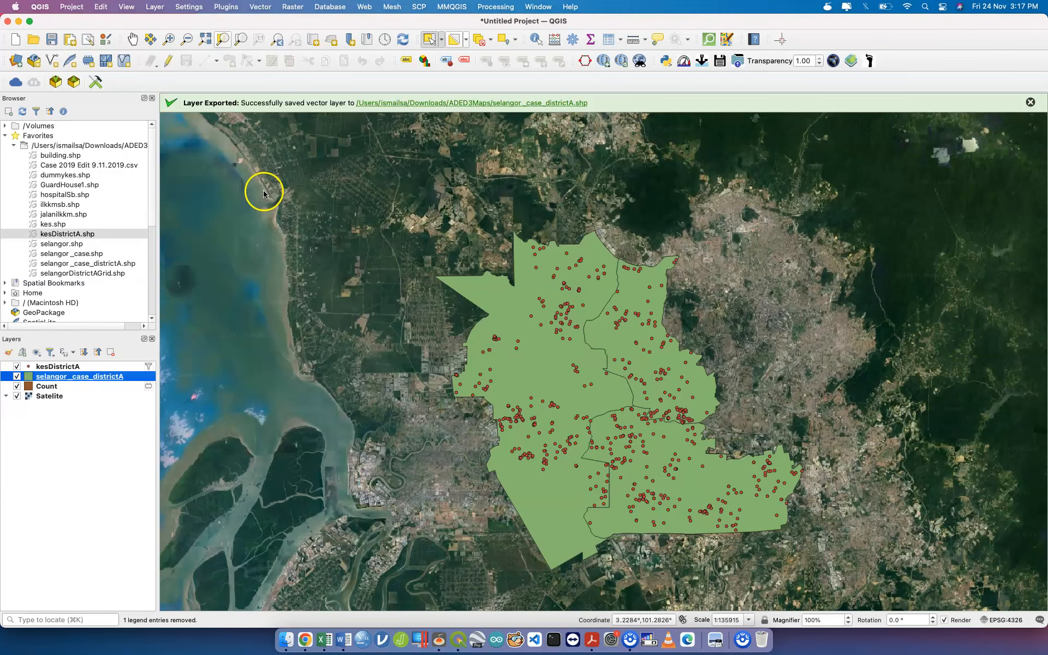
- Remove the temporary Count layer from the project
right_click(132, 387)
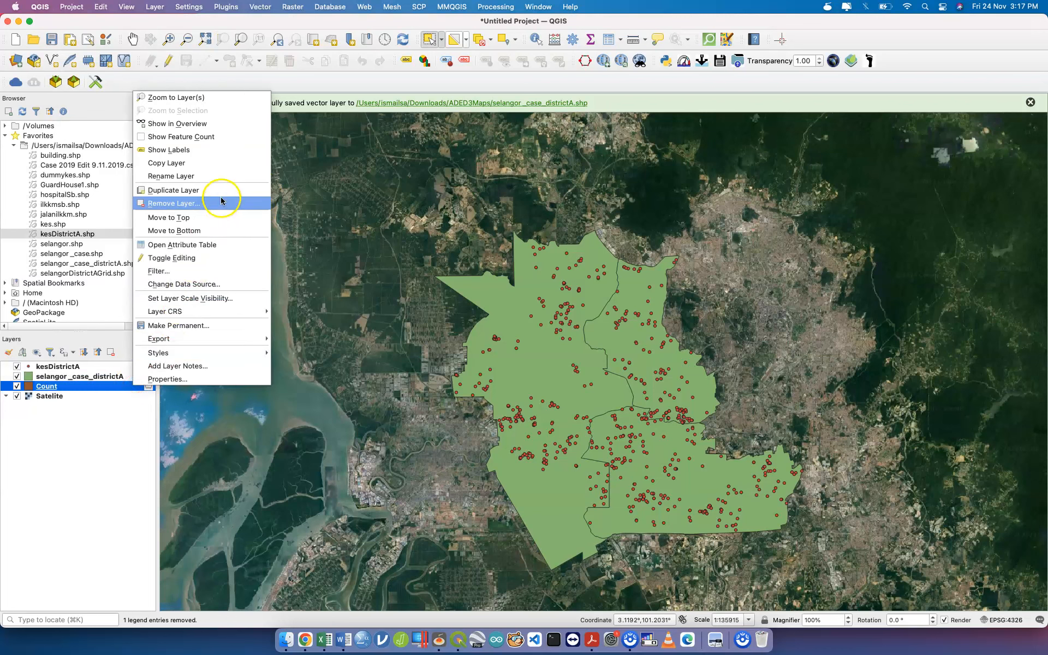
click(221, 201)
key(Return)
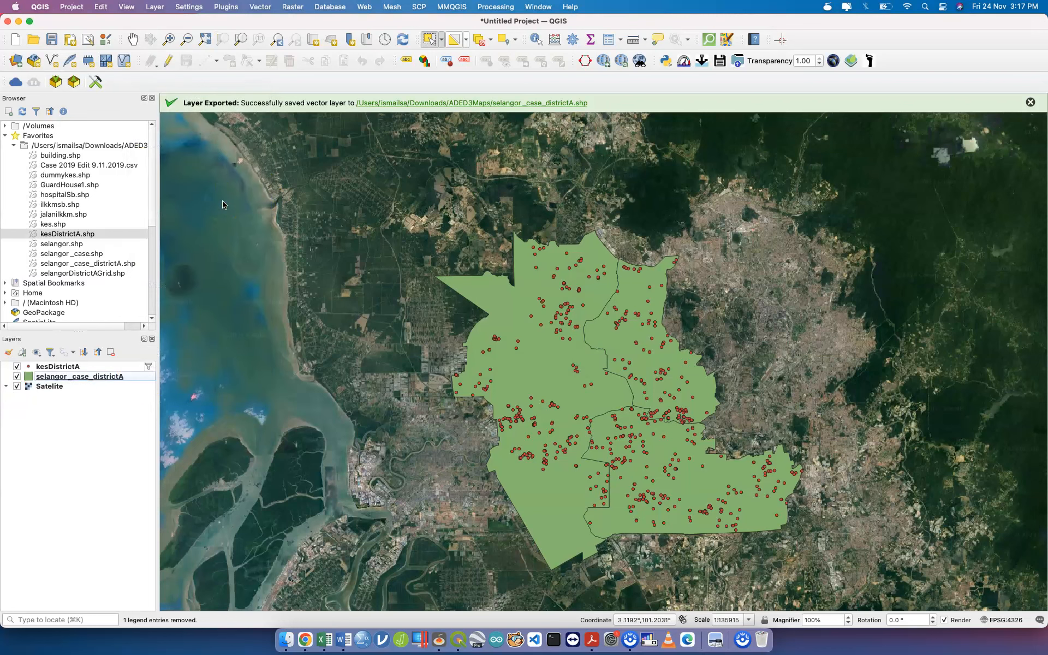
click(134, 367)
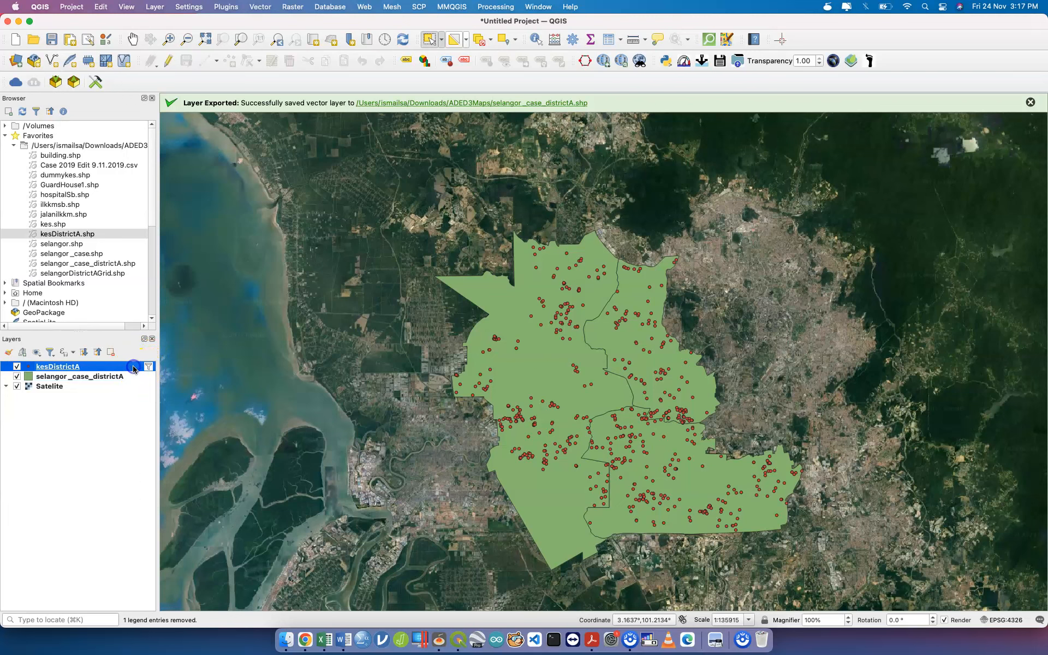
double_click(133, 368)
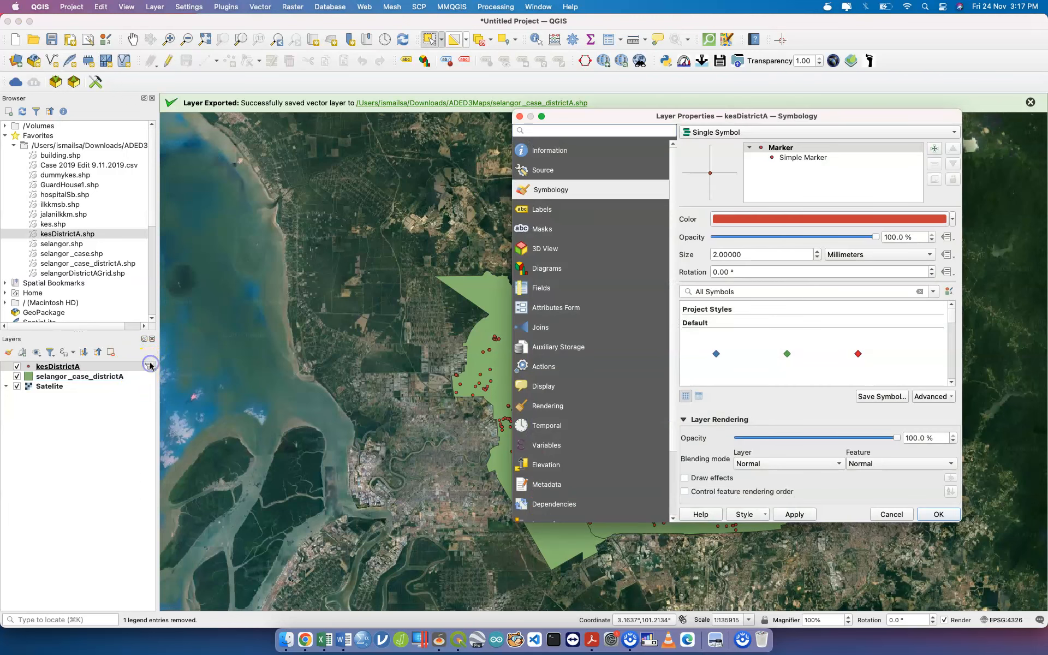
click(520, 116)
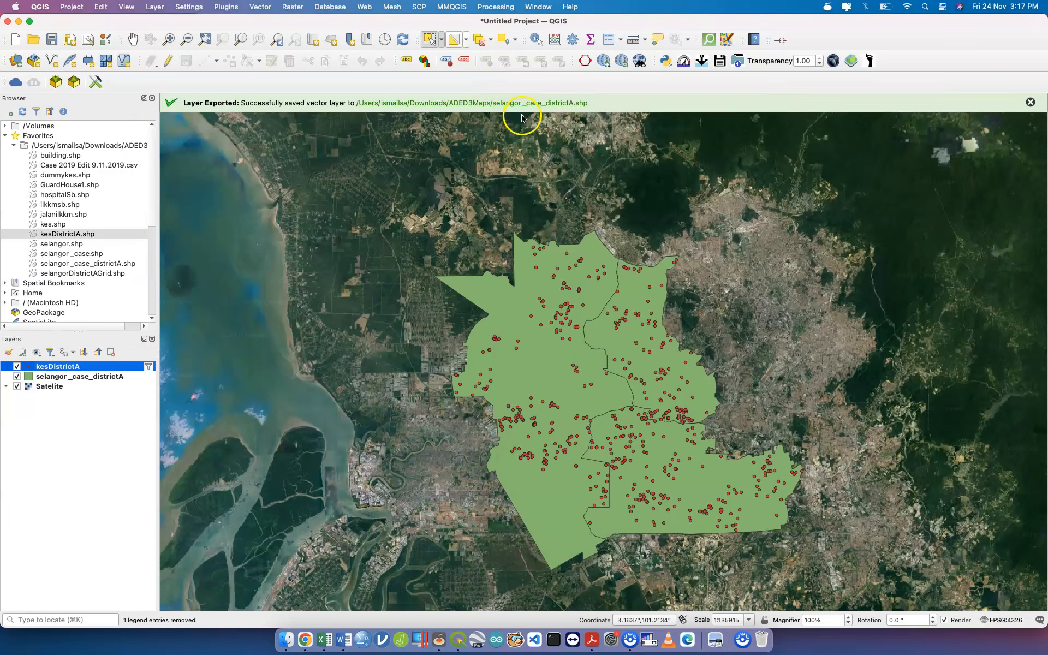
- Change the kesDistrictA filter expression to "Week" = 2 and apply it
click(148, 367)
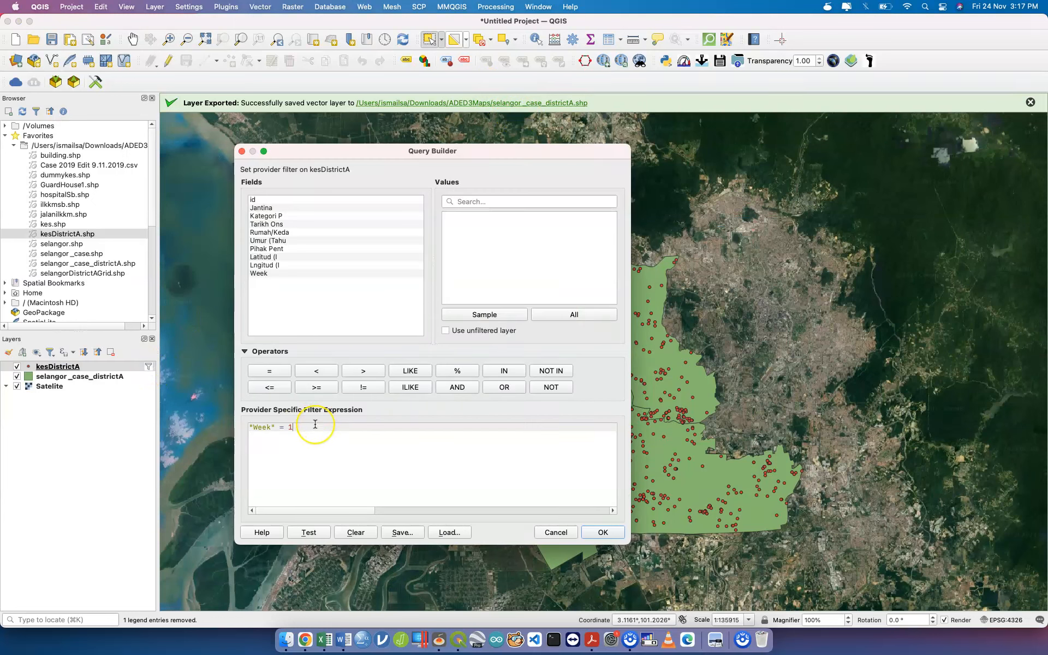
click(588, 532)
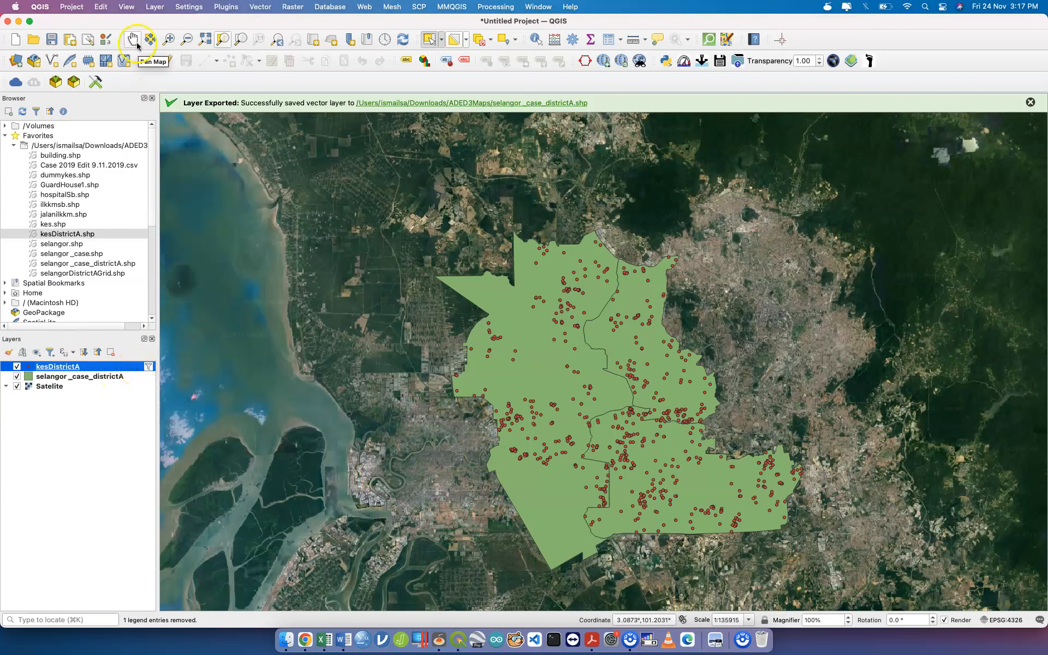
- Count the kesDistrictA points in the selangor _case_districtA polygons into a temporary layer with count field w2, and close the tool
click(153, 7)
mouse_move(245, 7)
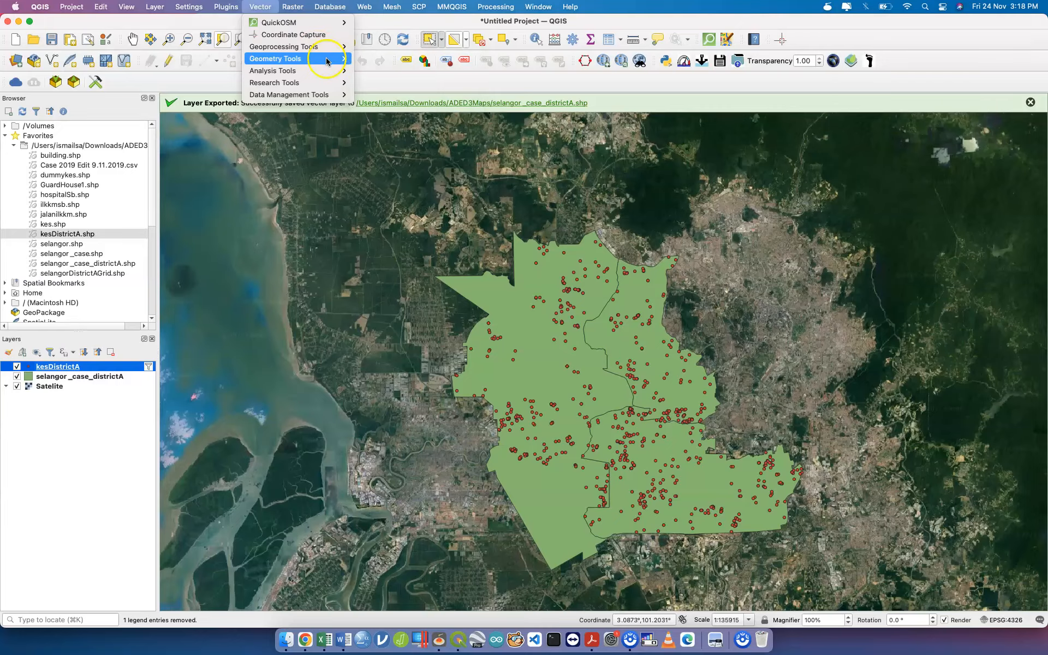
mouse_move(327, 70)
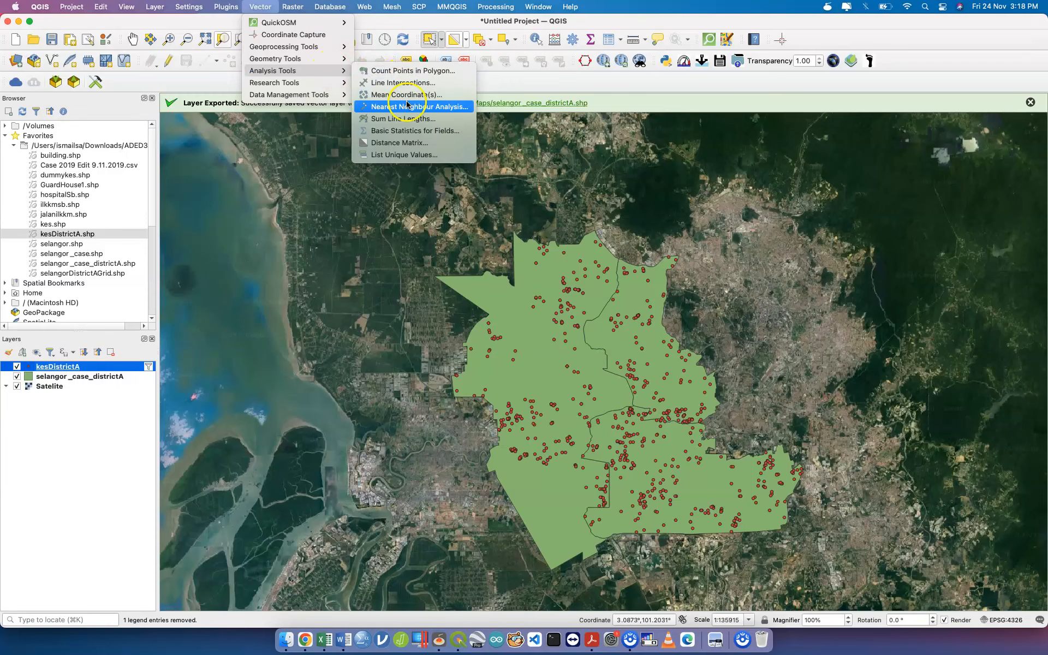
click(429, 71)
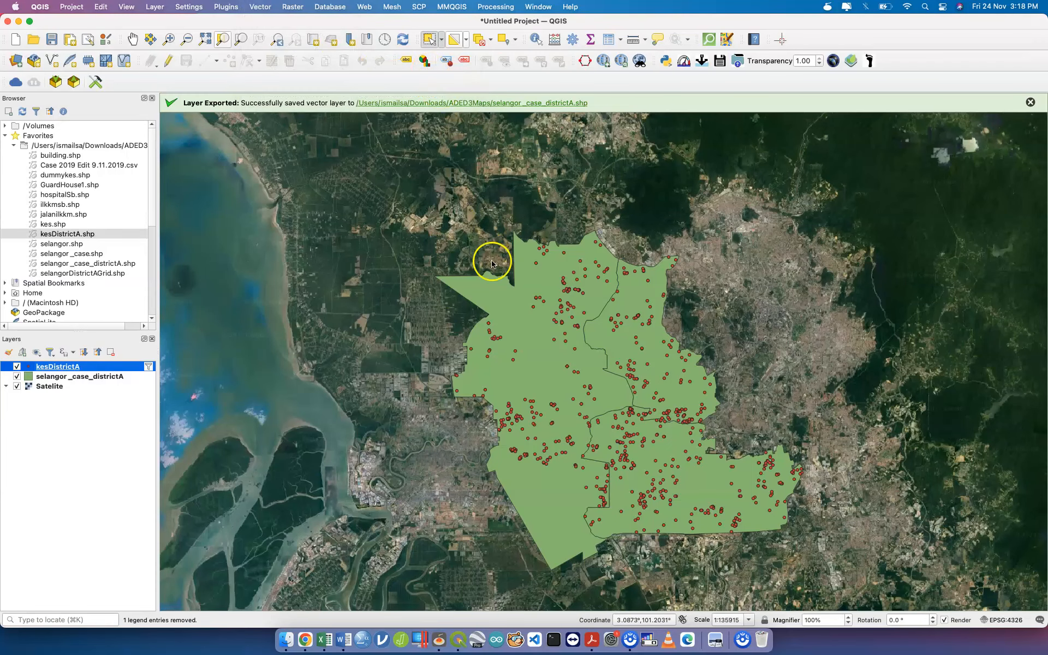
click(447, 224)
click(445, 224)
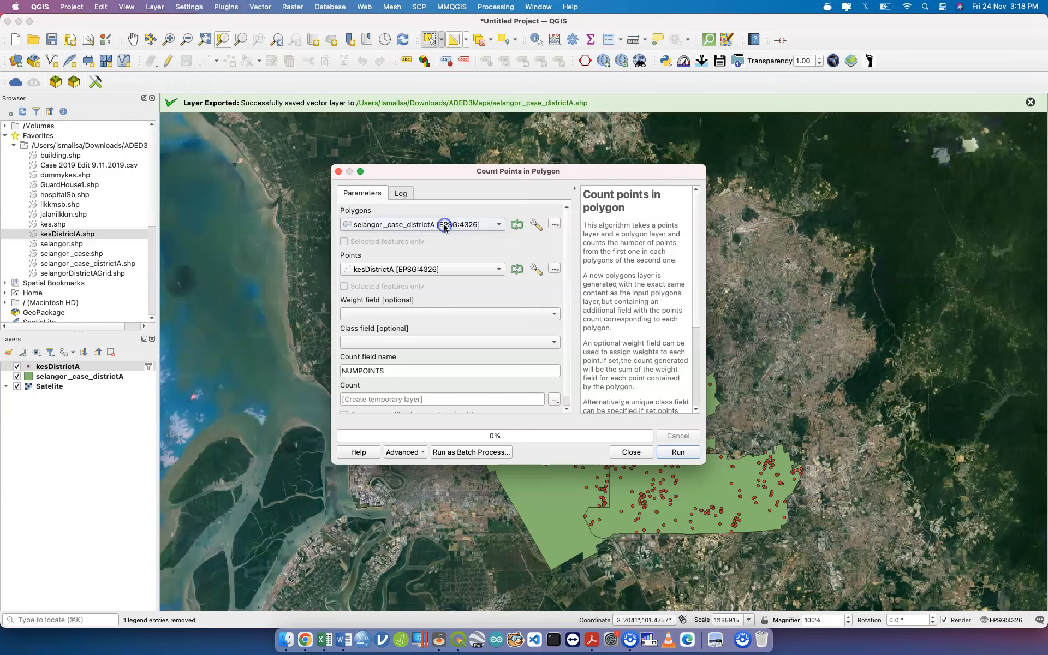
double_click(453, 372)
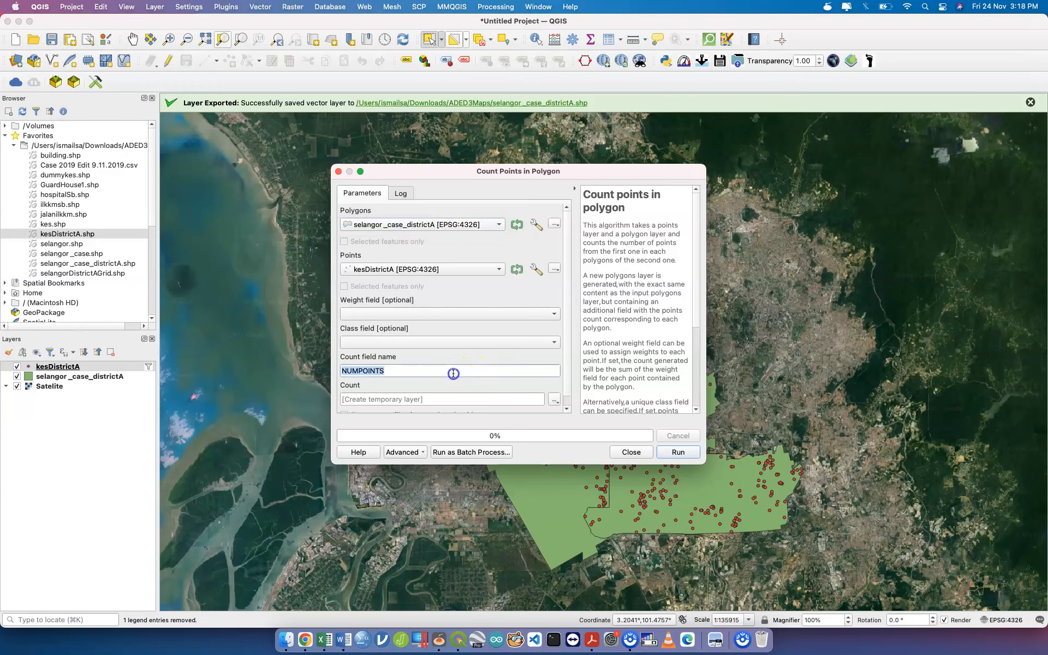
text(w2)
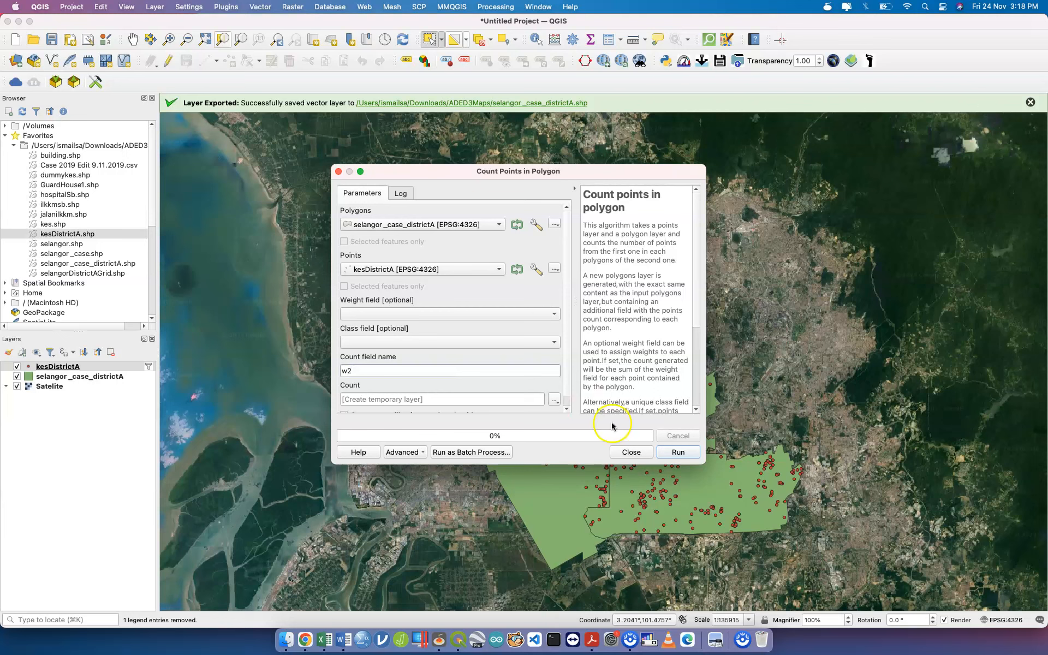
click(678, 452)
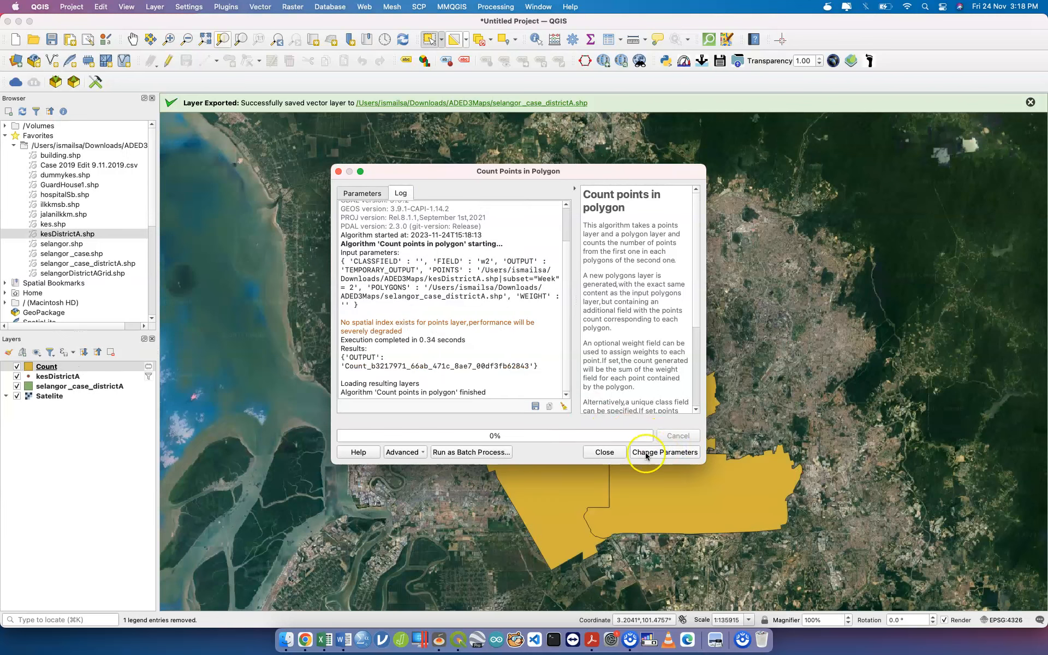
click(604, 452)
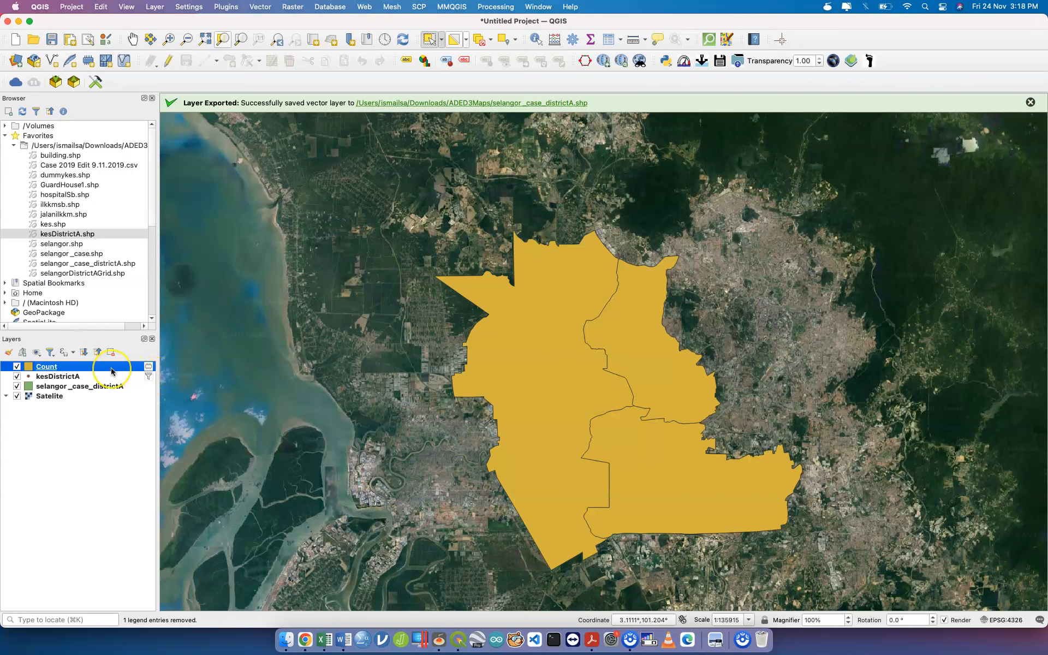
- Remove the selangor _case_districtA layer from the project, leaving the new Count layer in place
click(102, 387)
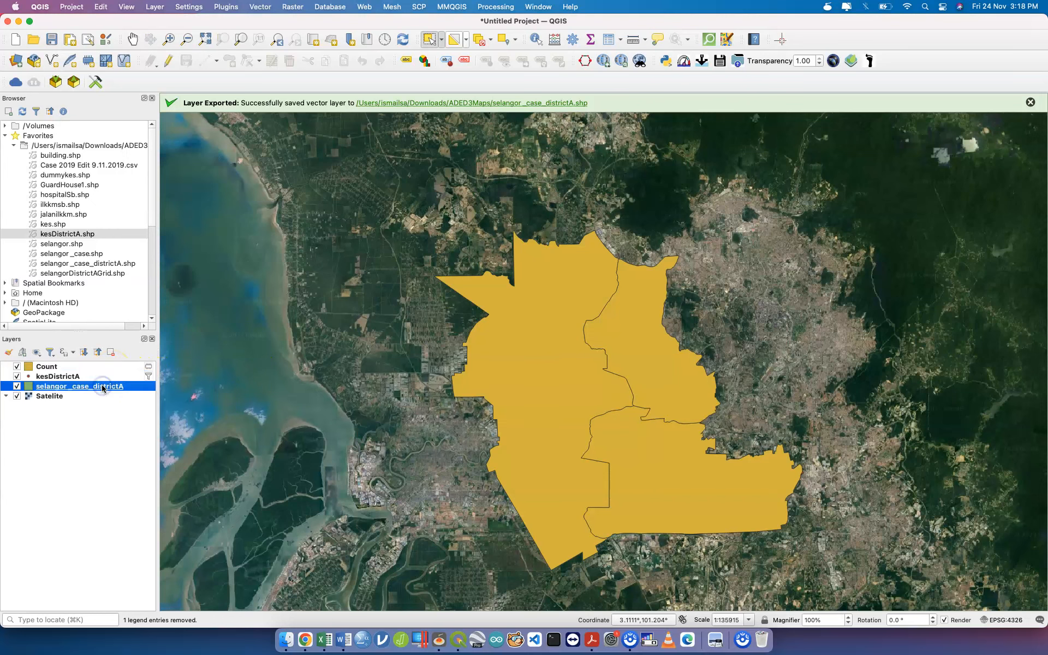
right_click(103, 387)
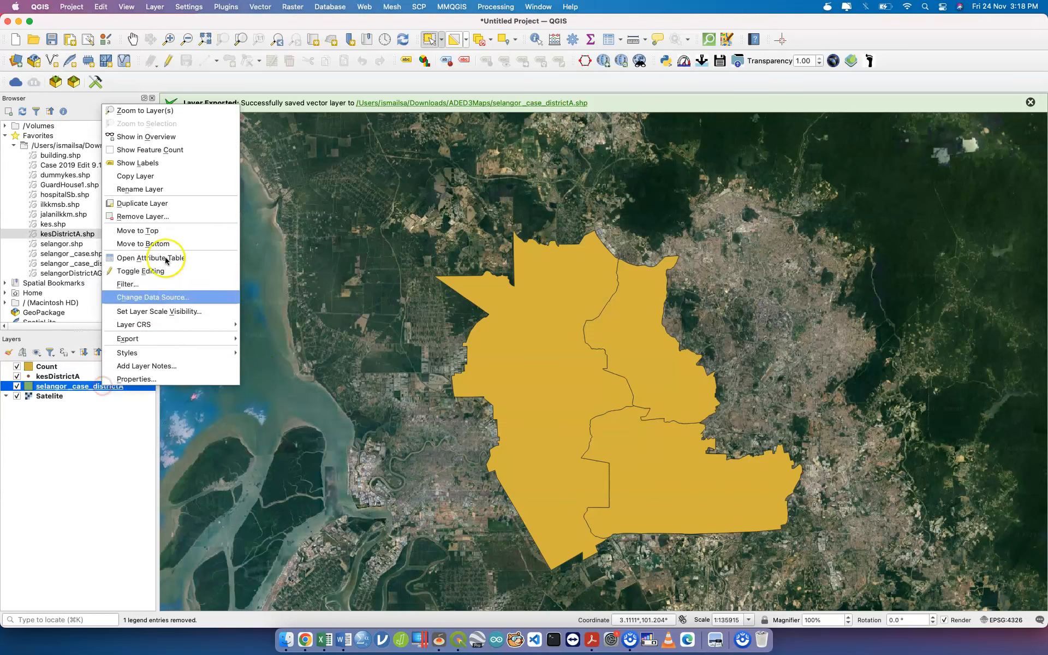
click(185, 223)
click(562, 336)
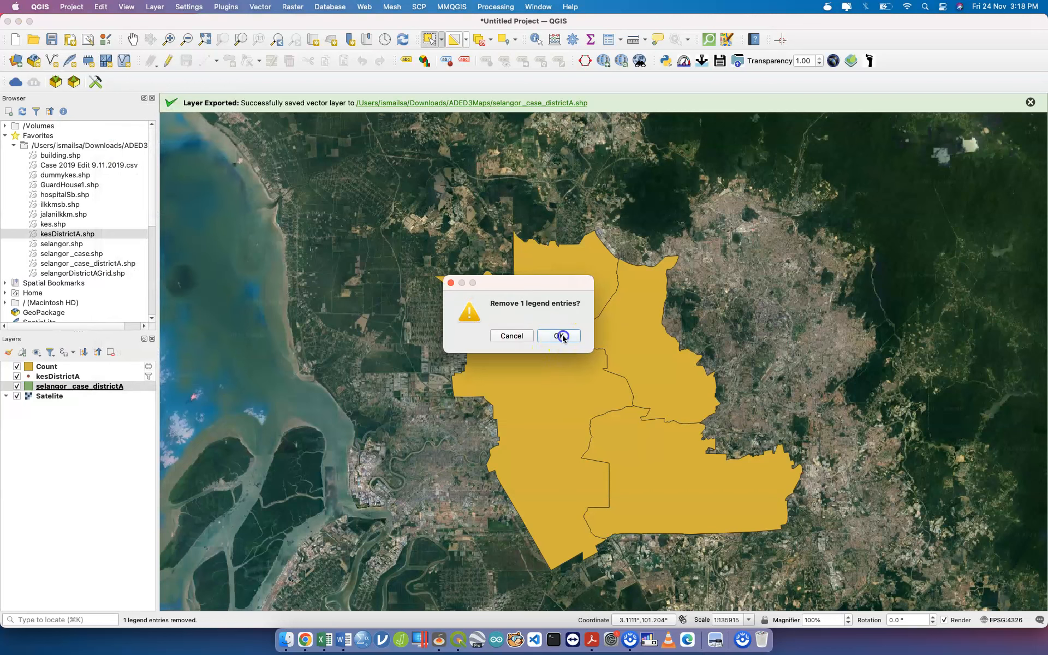
- Export the Count layer as an ESRI Shapefile to selangor _case_districtA.shp in ADED3Maps, overwriting the existing file
click(148, 366)
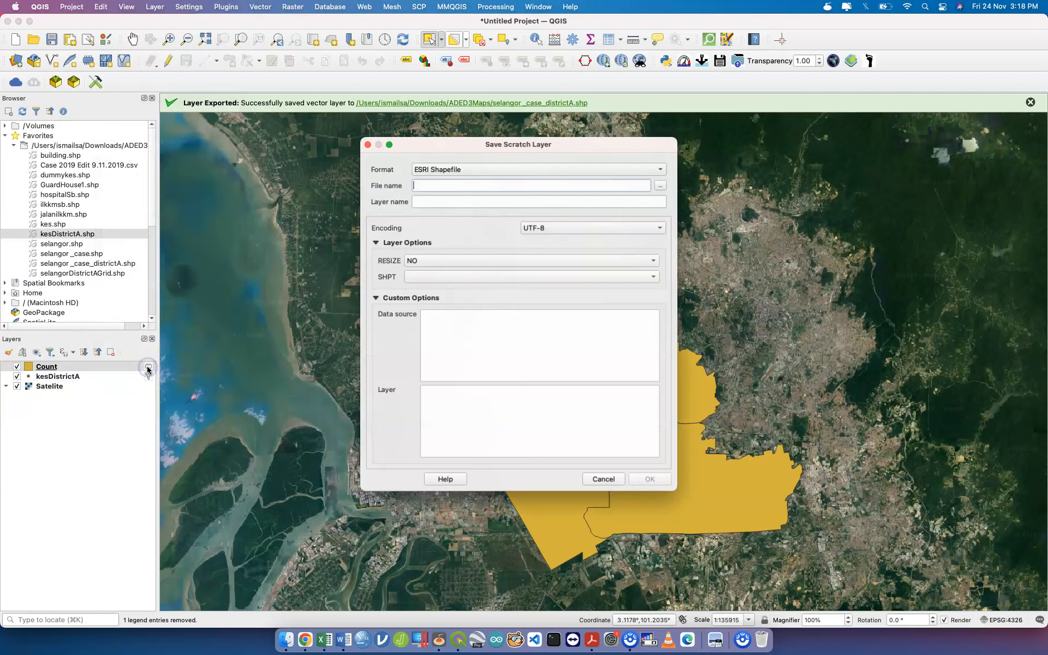
click(597, 481)
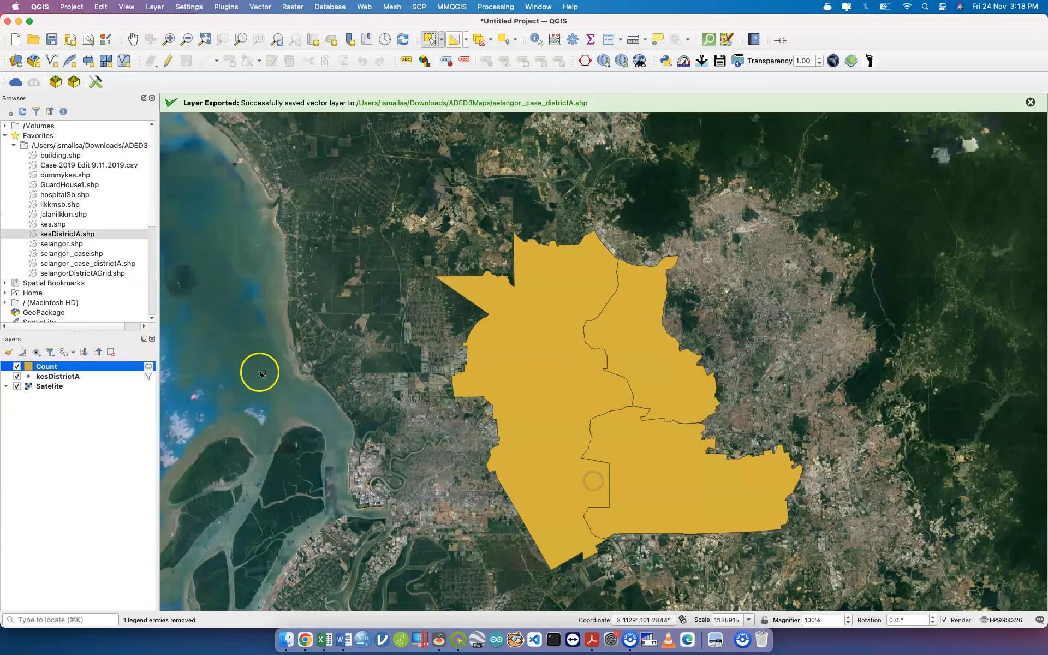
right_click(145, 367)
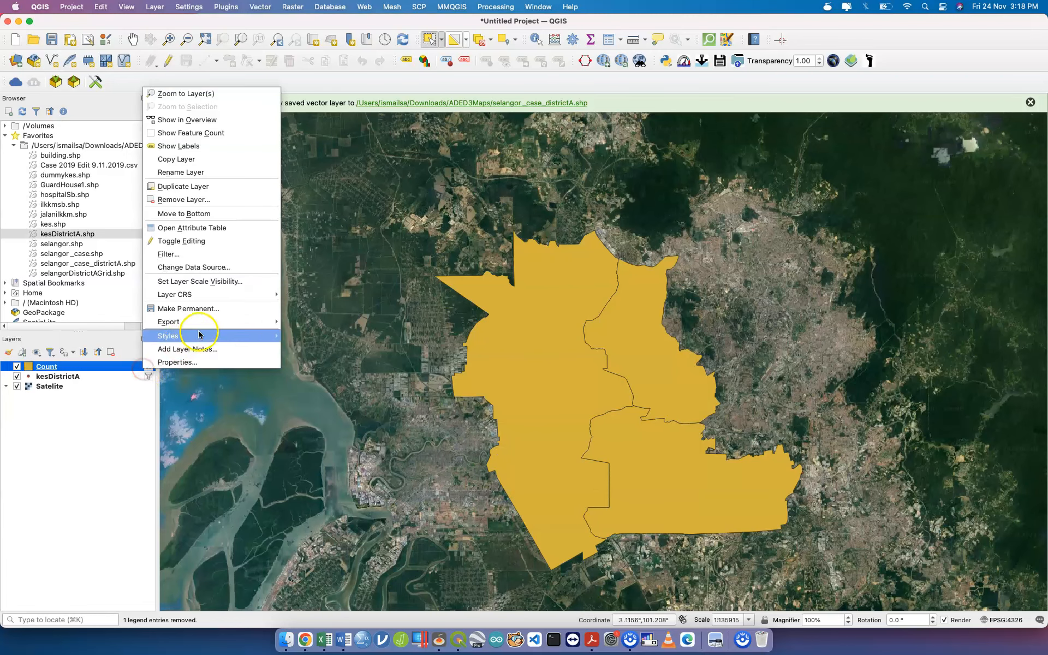
mouse_move(222, 325)
click(309, 321)
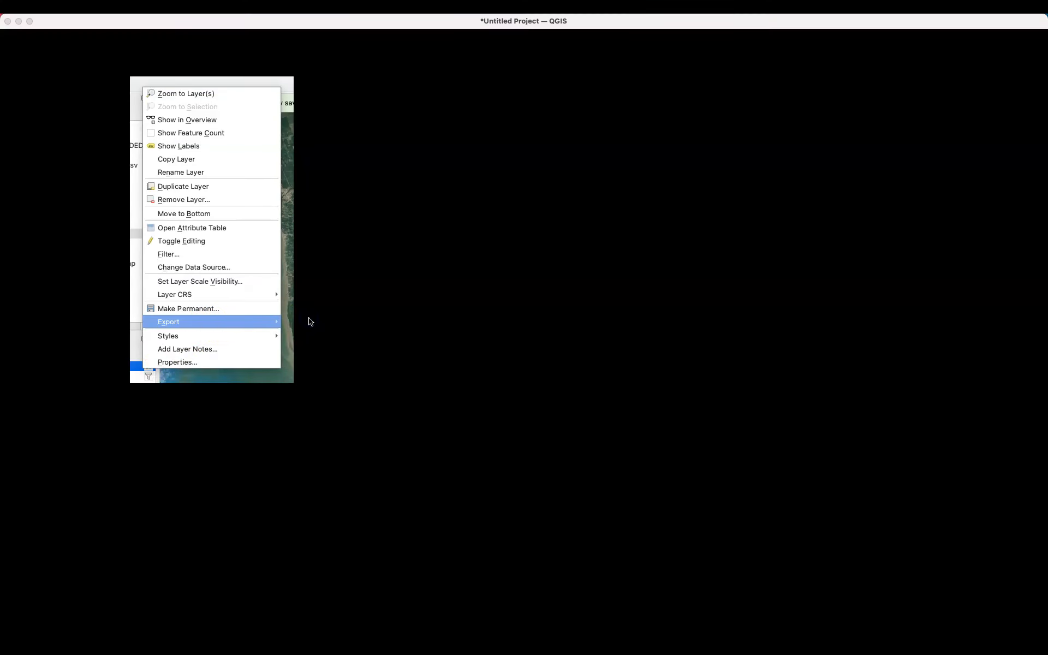
click(663, 184)
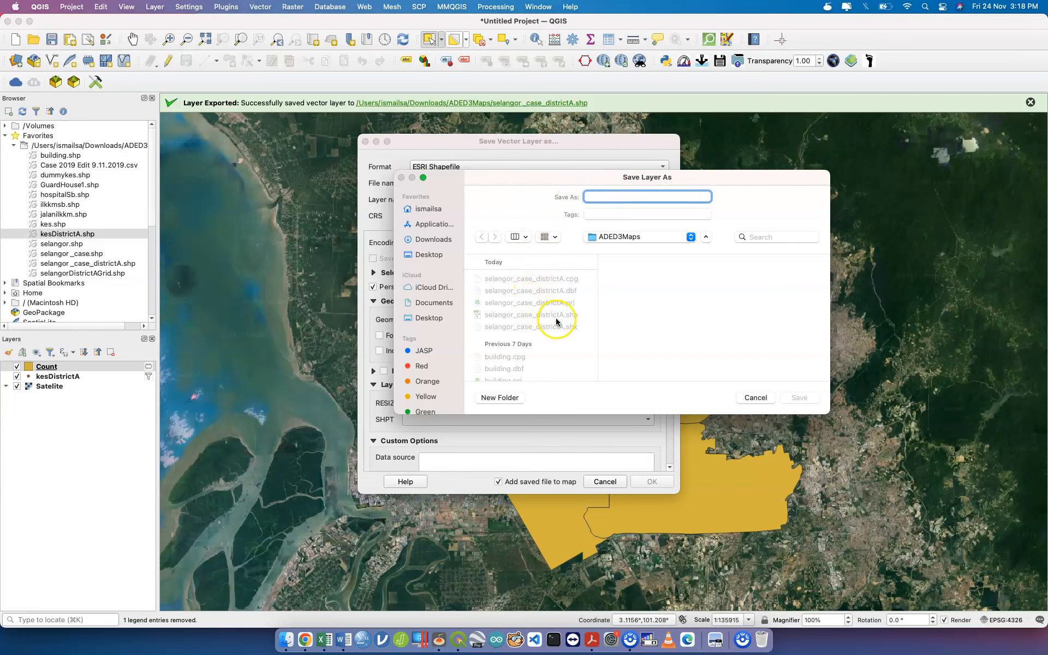
click(545, 314)
click(800, 398)
click(649, 350)
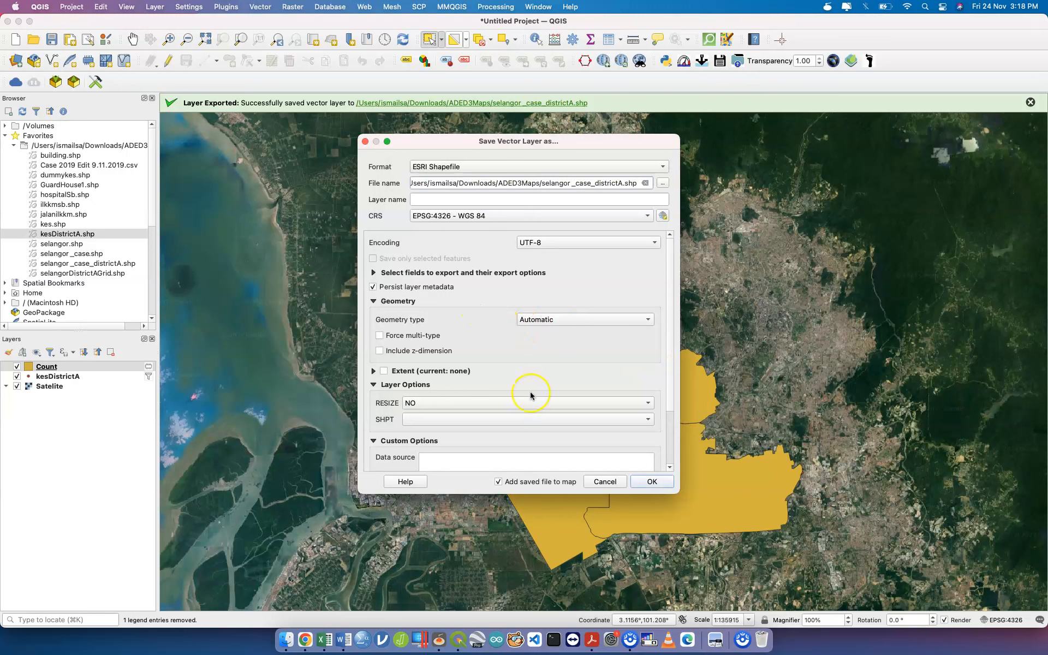
click(649, 481)
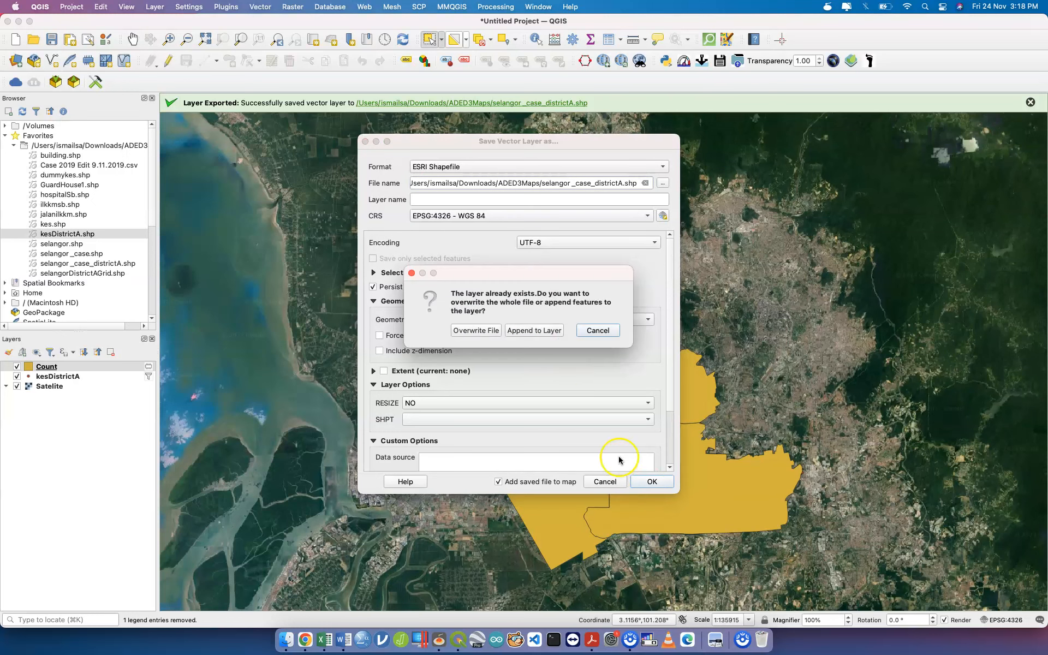
click(491, 331)
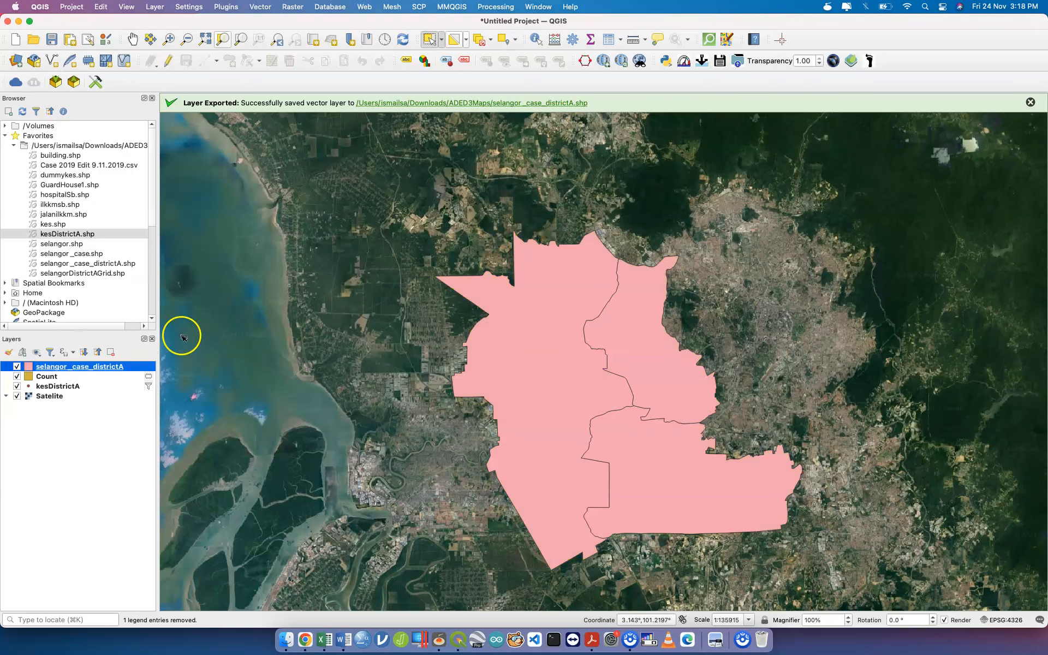
- Check the w2 column in the attribute table of selangor _case_districtA, and close the table
right_click(131, 366)
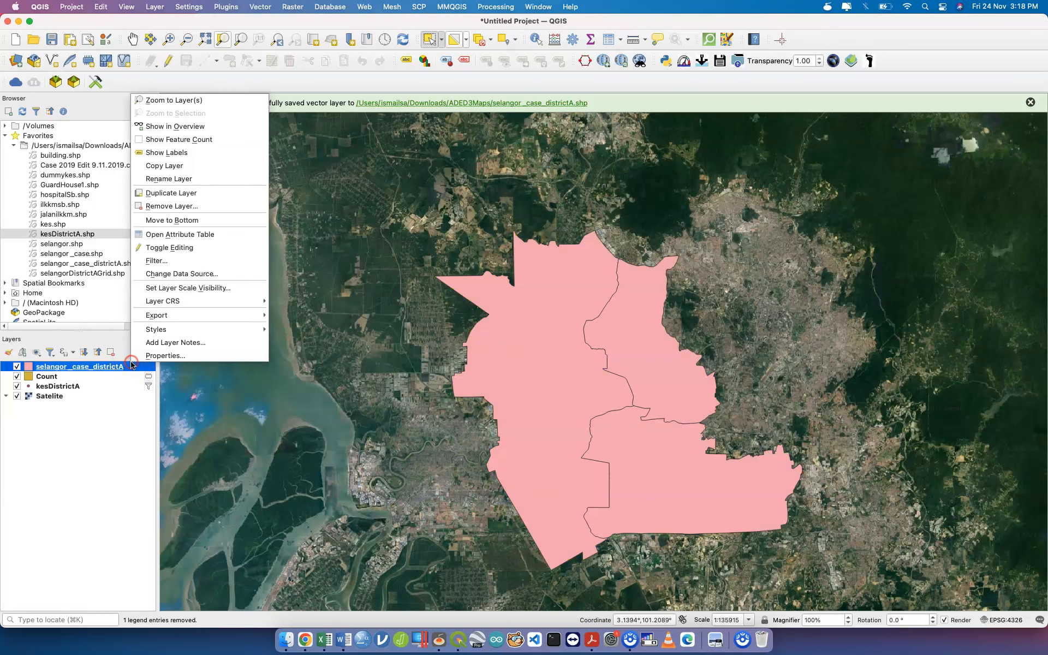
click(232, 236)
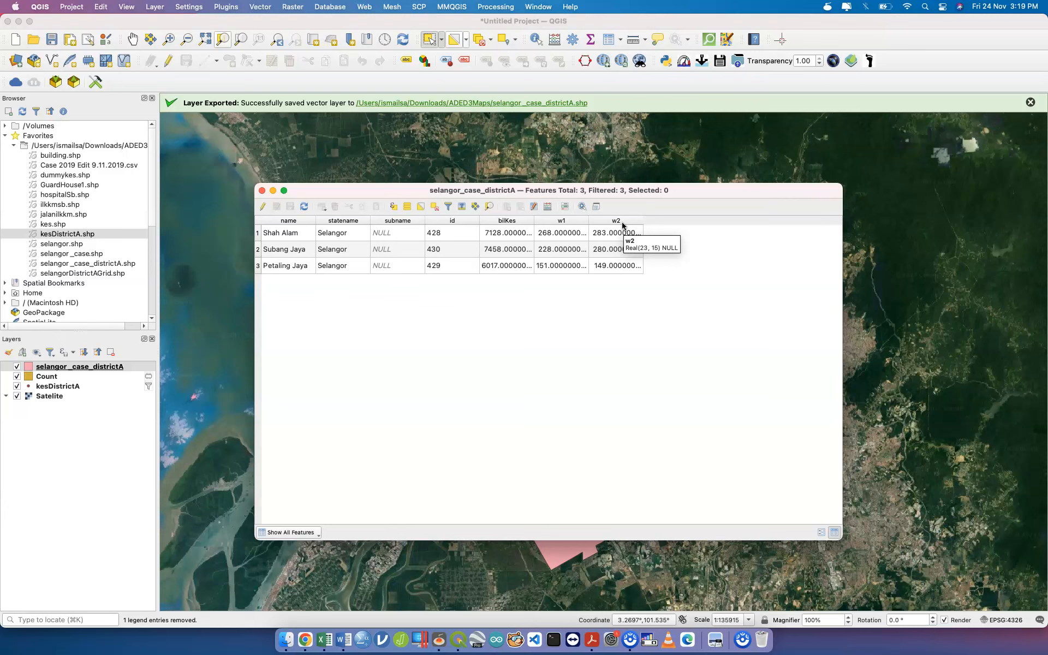
click(262, 191)
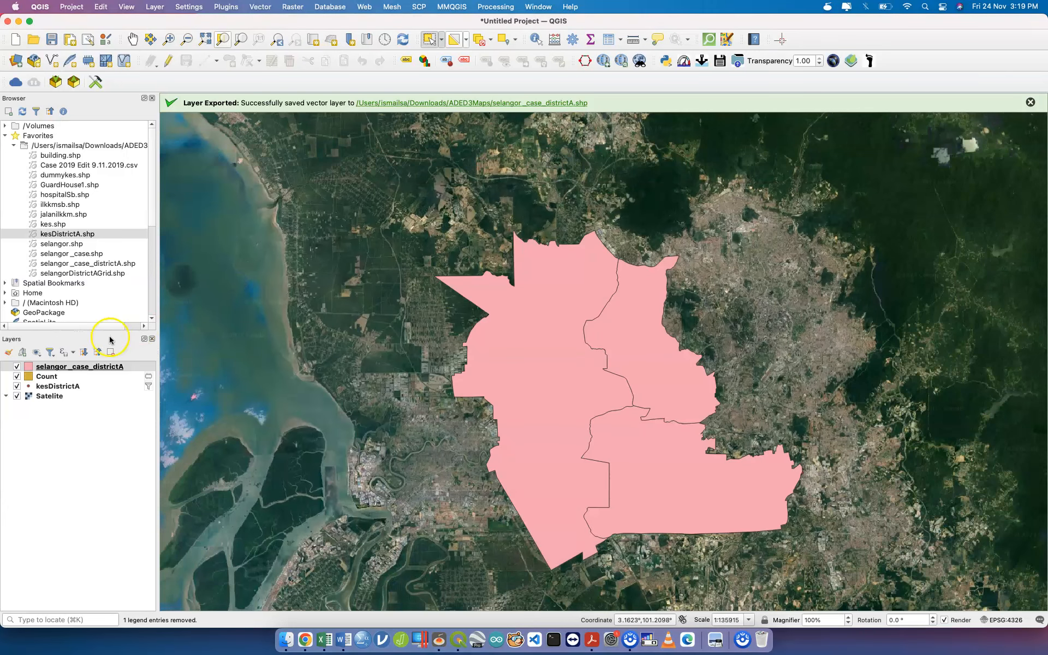
- Remove the temporary Count layer holding the w2 counts from the project
click(109, 377)
right_click(109, 378)
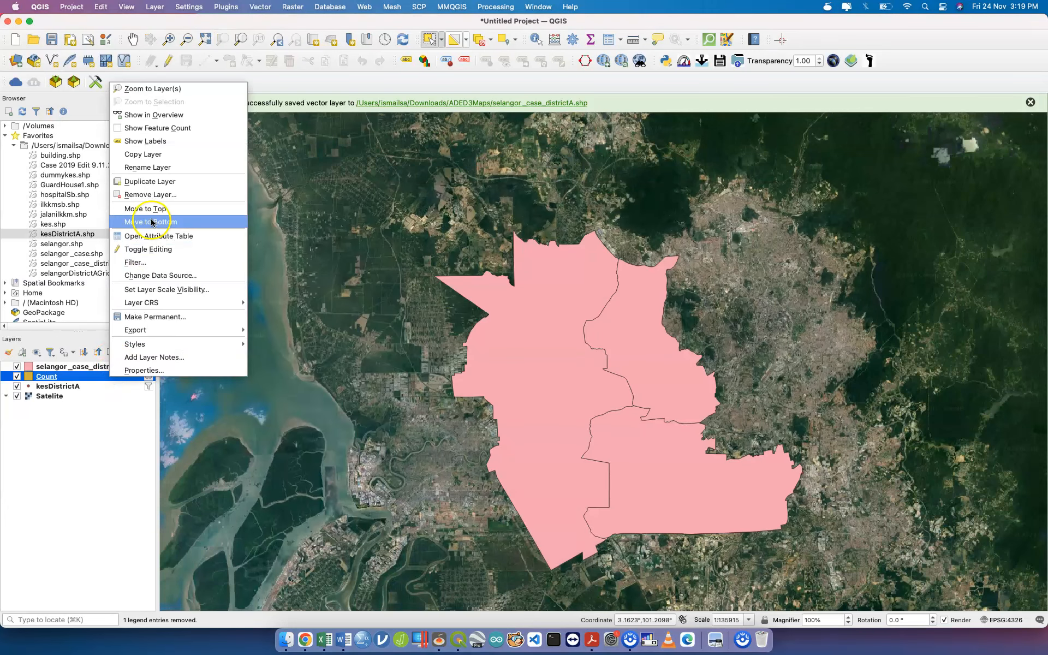
click(167, 195)
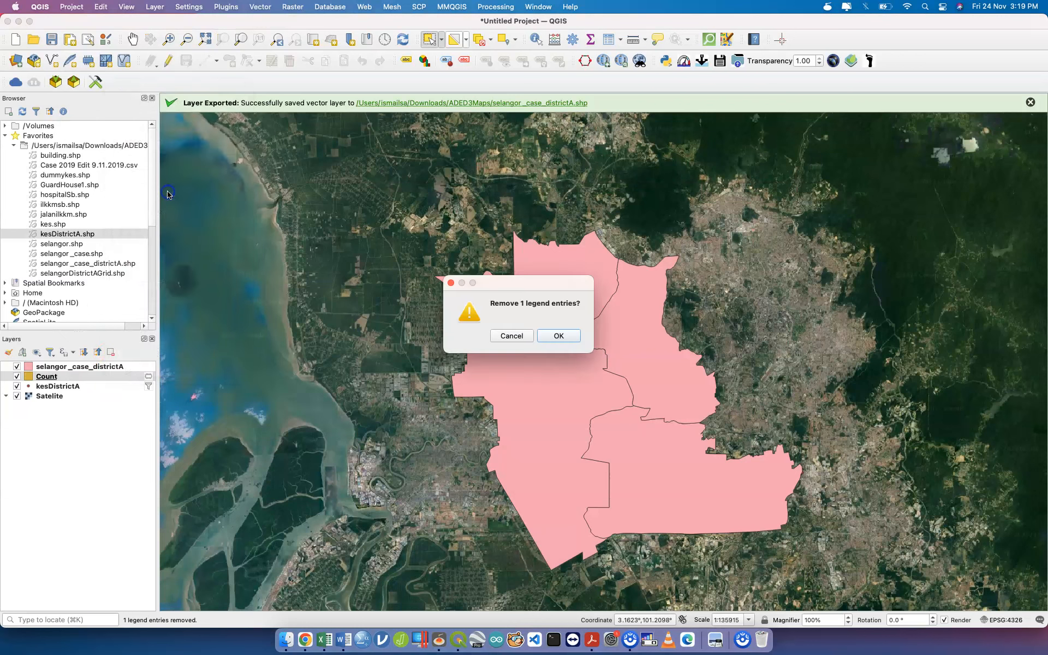
click(559, 333)
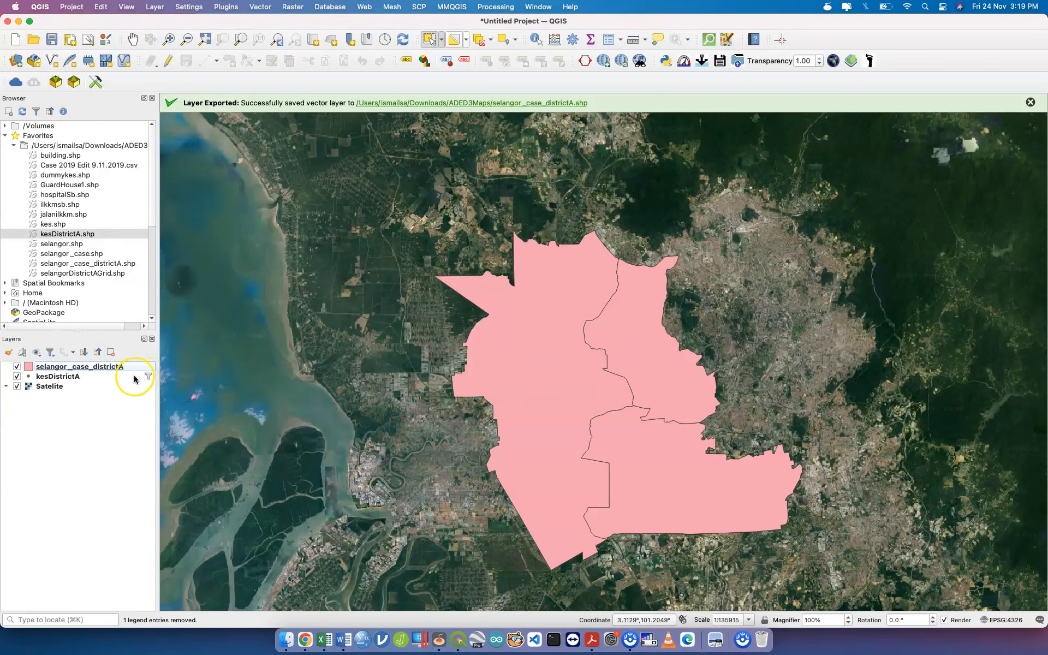
- Replace the filtered kesDistrictA layer with a freshly loaded kesDistrictA.shp placed above selangor _case_districtA
click(120, 378)
drag(121, 377, 130, 368)
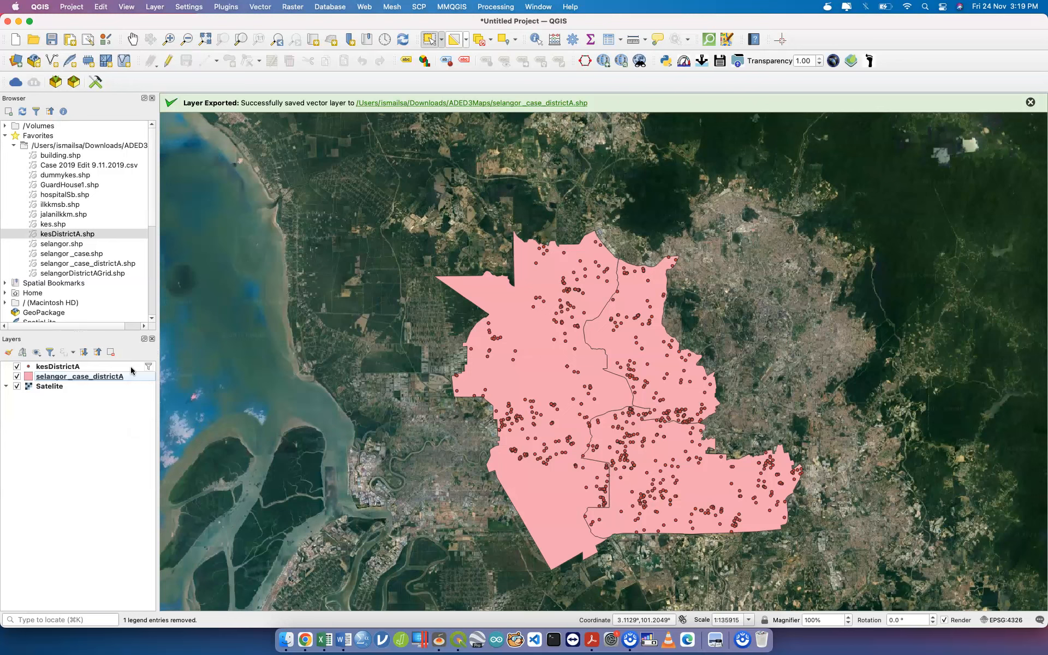
click(139, 367)
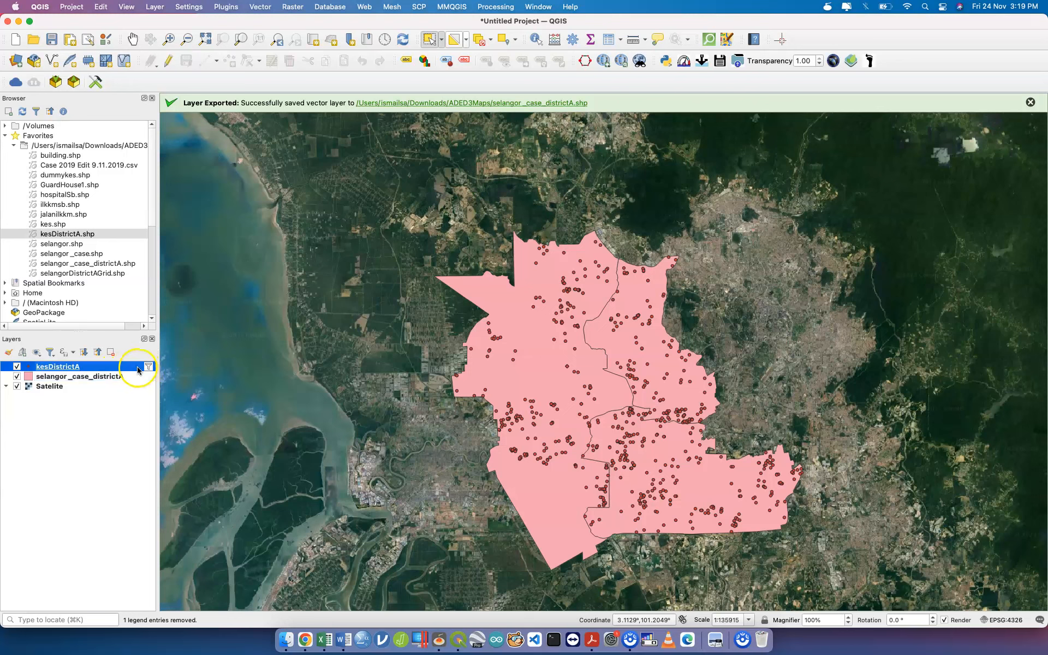
click(111, 352)
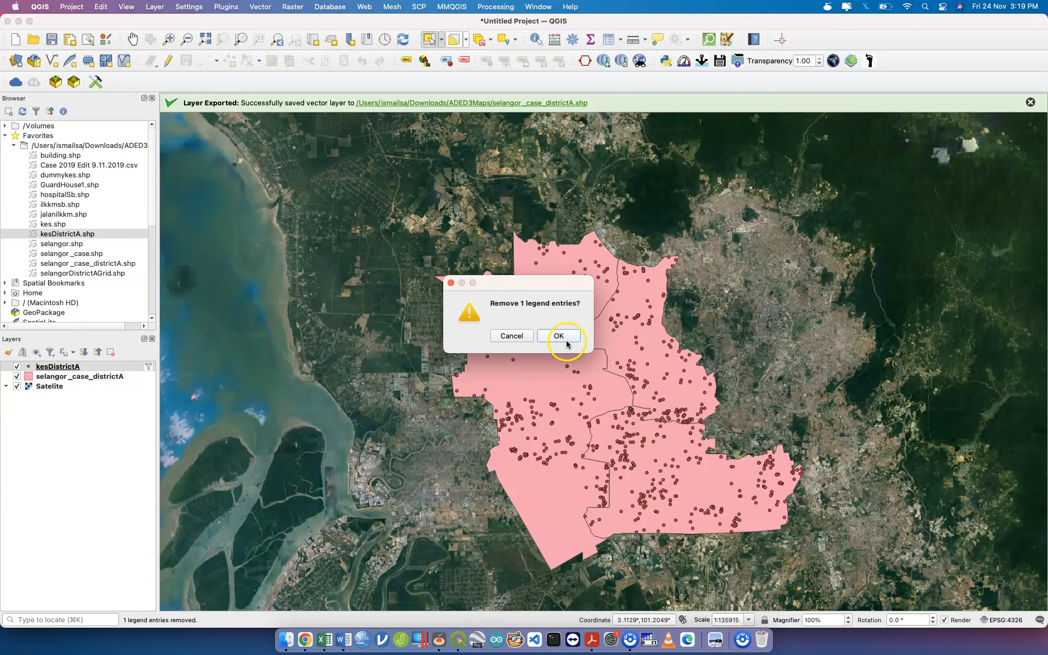
click(560, 341)
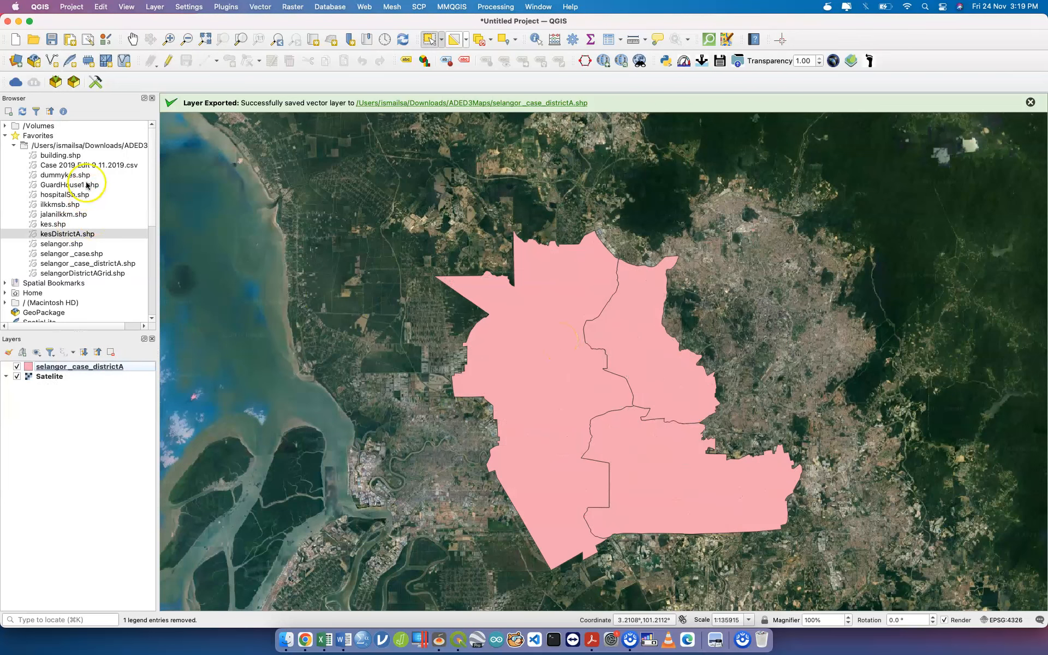
drag(82, 236, 83, 368)
click(96, 370)
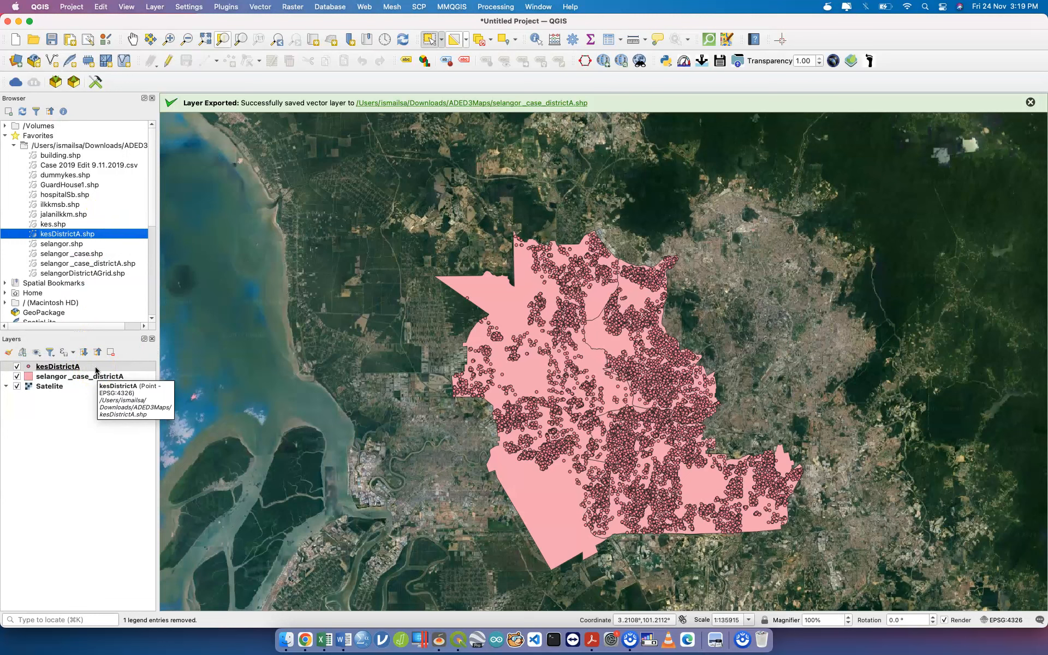
- Filter the kesDistrictA layer with the expression "Week" = 3
right_click(112, 369)
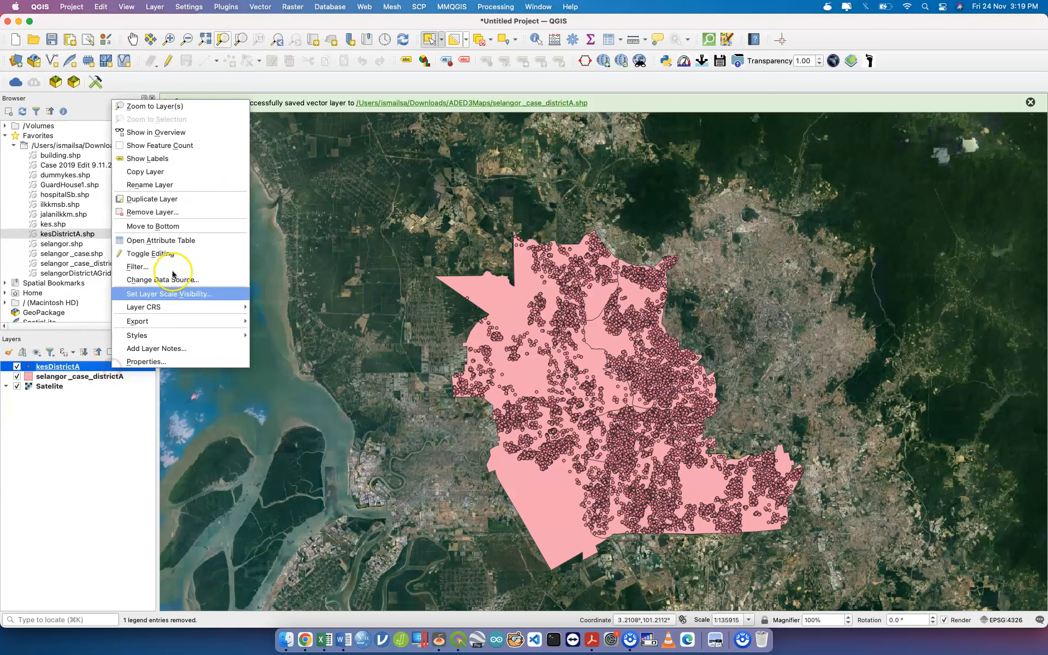
click(210, 267)
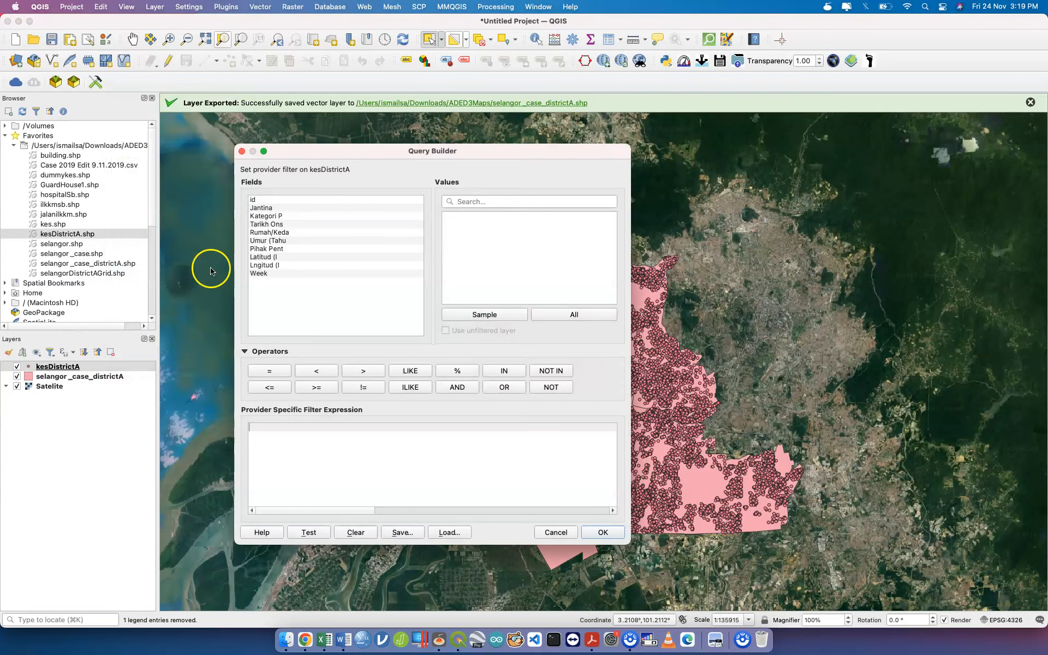
click(316, 273)
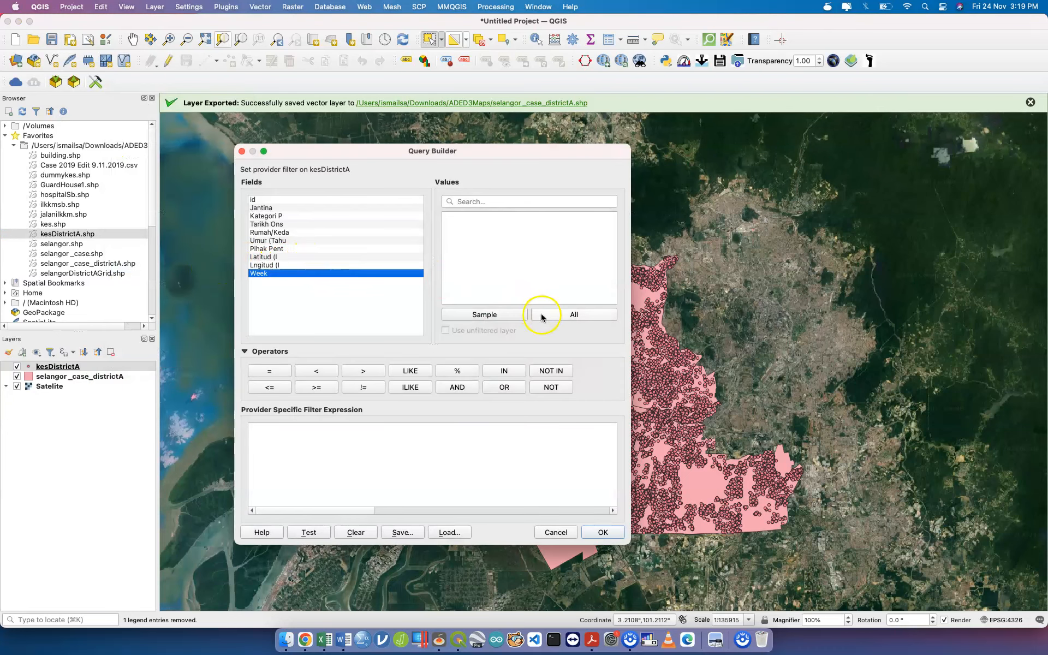
click(542, 316)
double_click(295, 275)
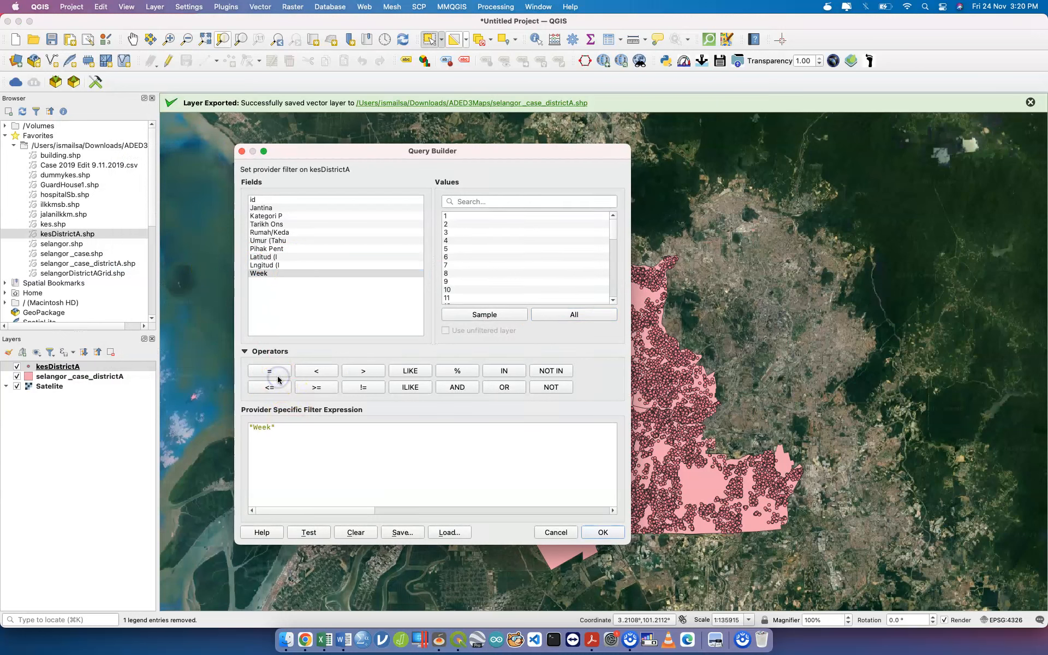
click(274, 373)
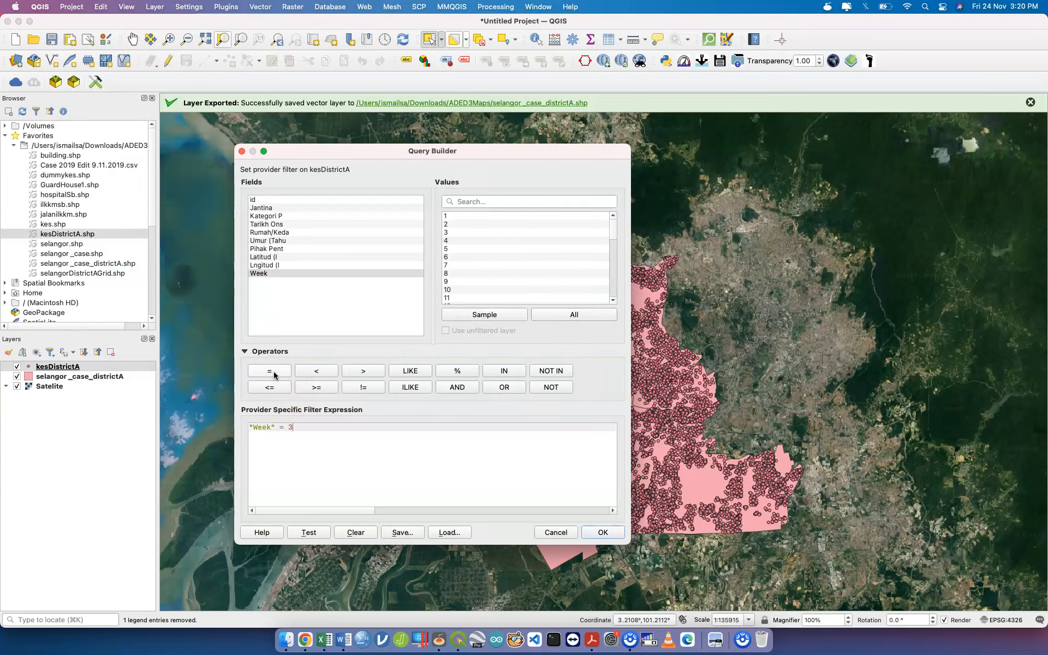
click(600, 531)
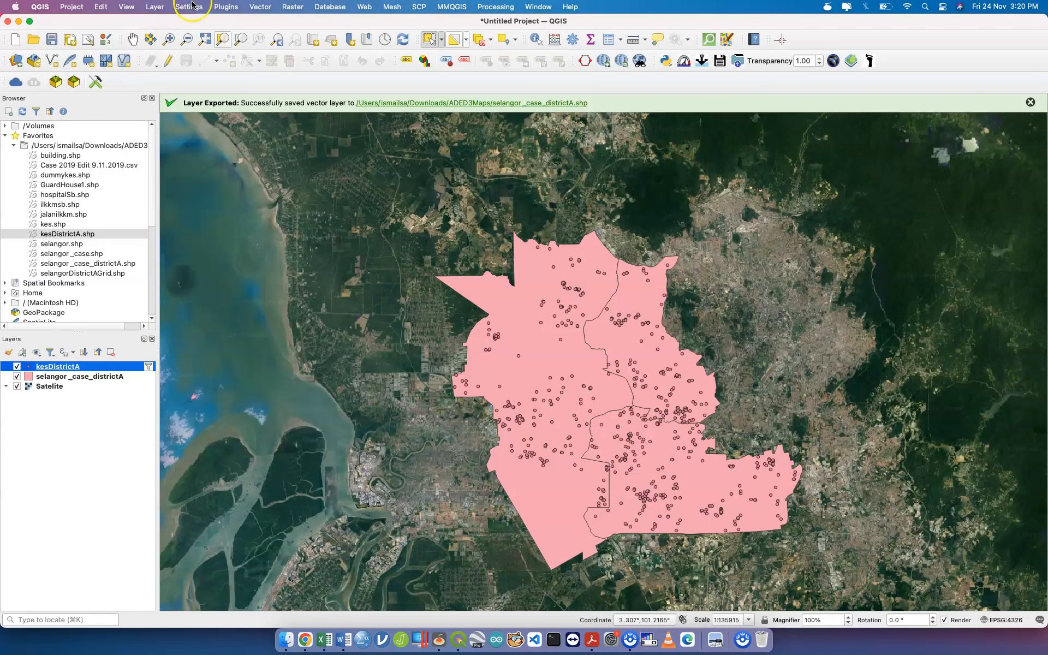
- Count the kesDistrictA points in the selangor _case_districtA polygons into a temporary layer with count field w3, and close the tool
click(254, 5)
mouse_move(295, 70)
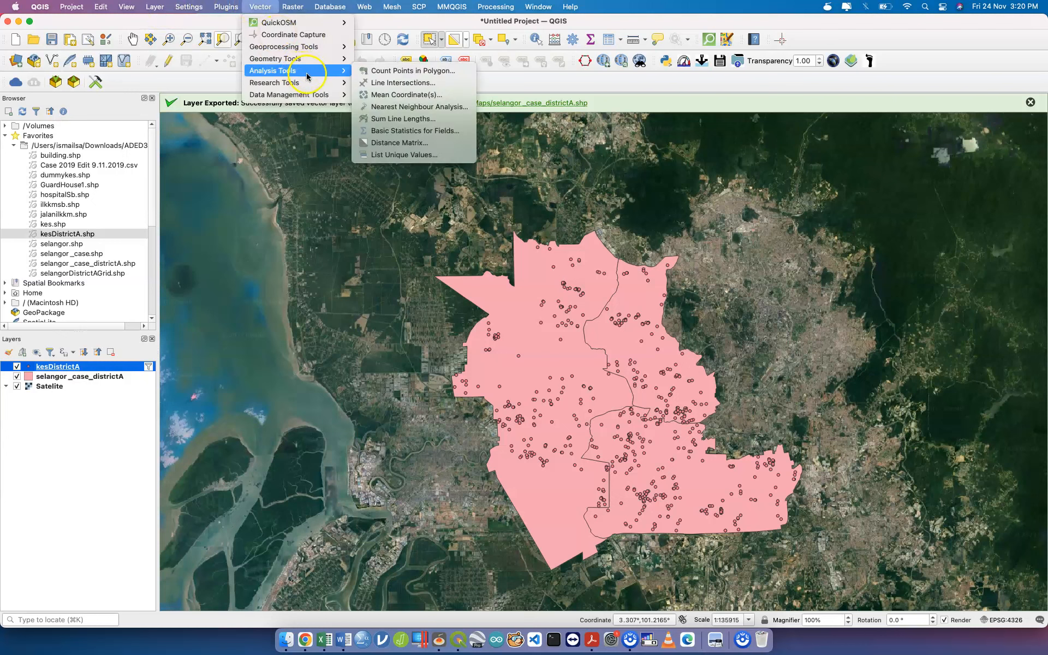
click(365, 69)
click(479, 225)
click(479, 229)
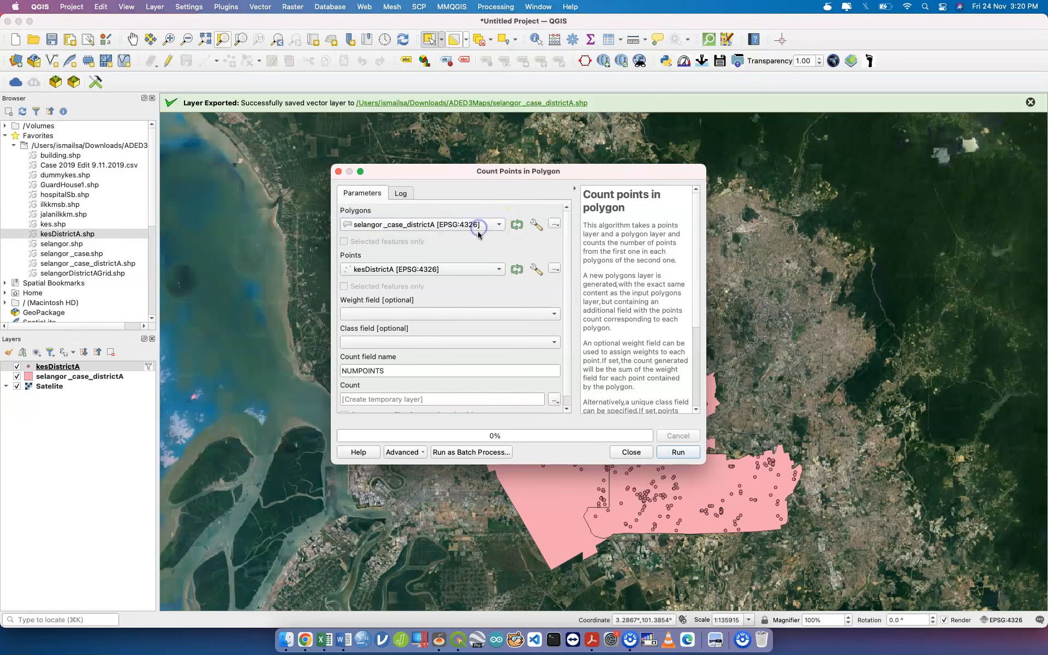
double_click(419, 371)
text(w3)
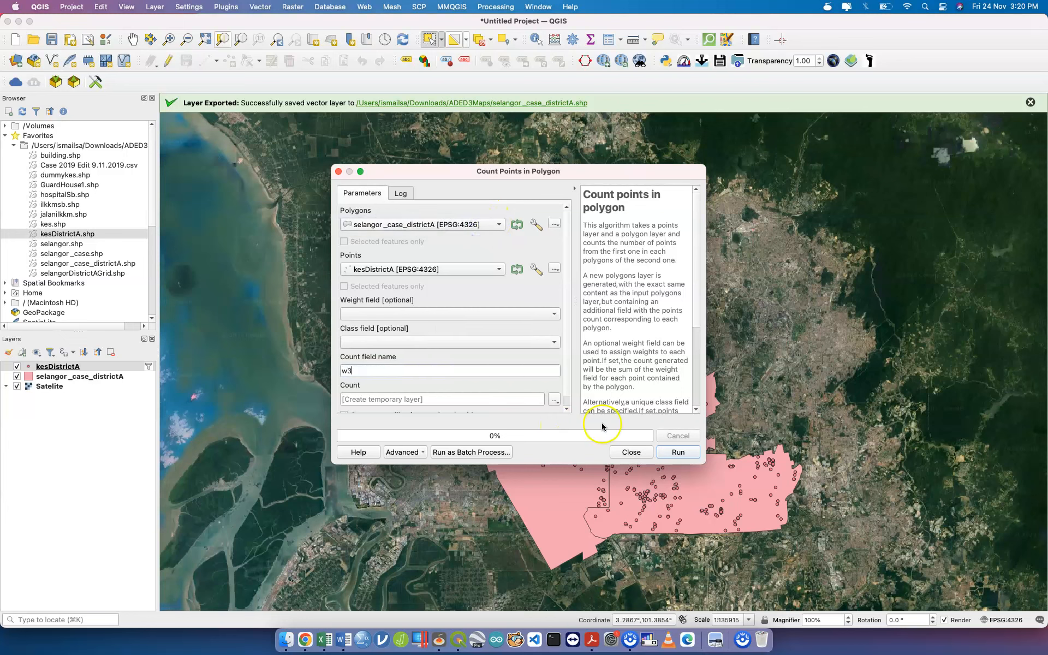
click(678, 451)
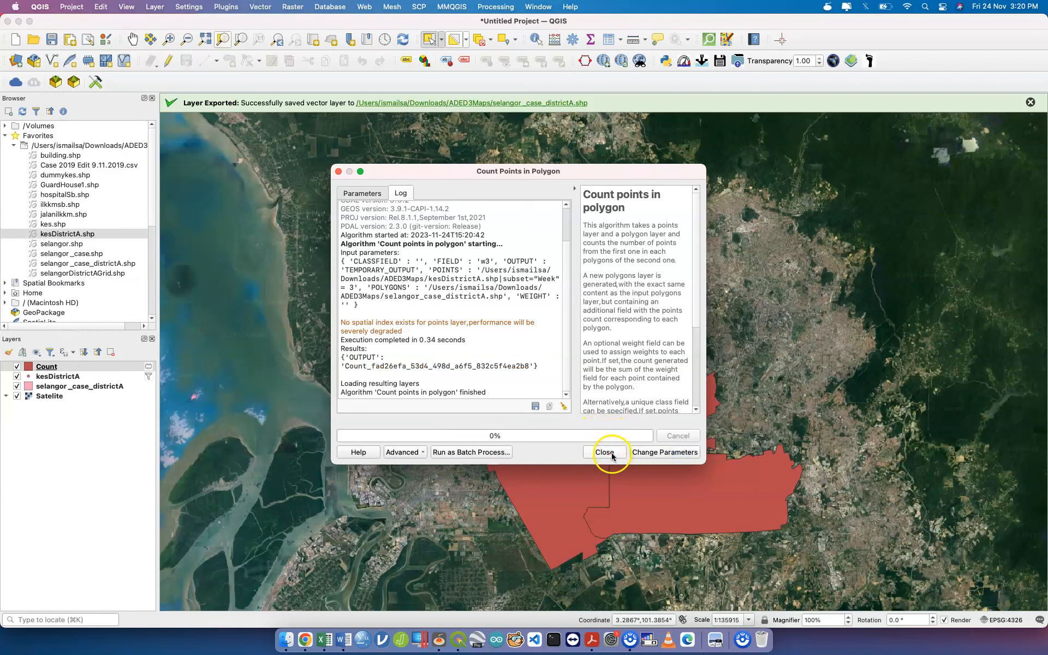
click(607, 454)
- Remove the selangor _case_districtA layer from the project, keeping the Count layer with the w3 field
click(81, 386)
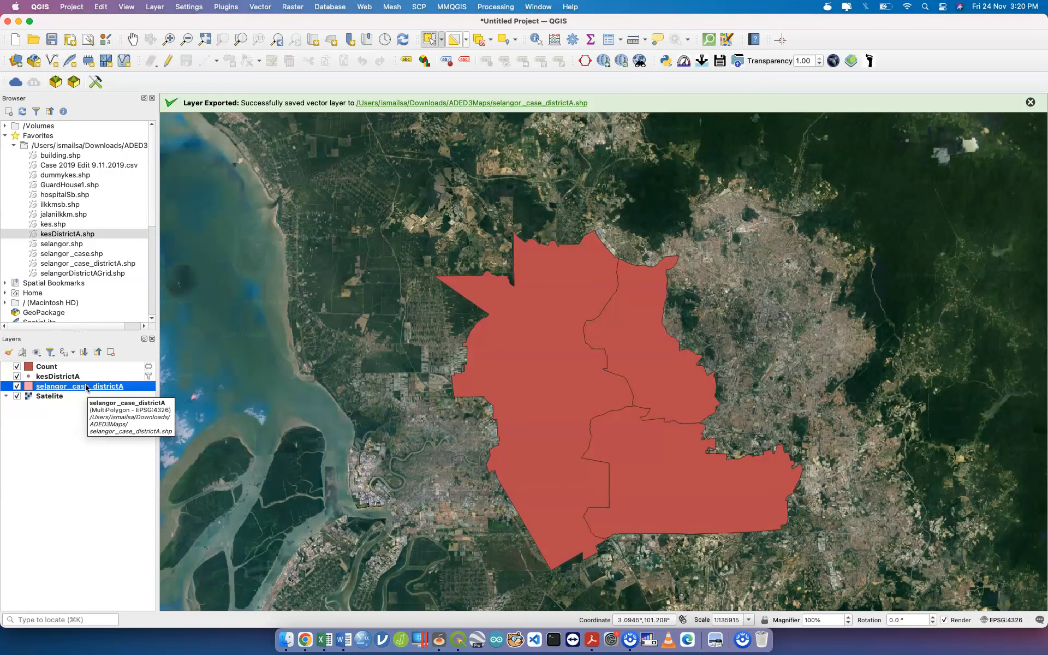
click(110, 352)
click(557, 335)
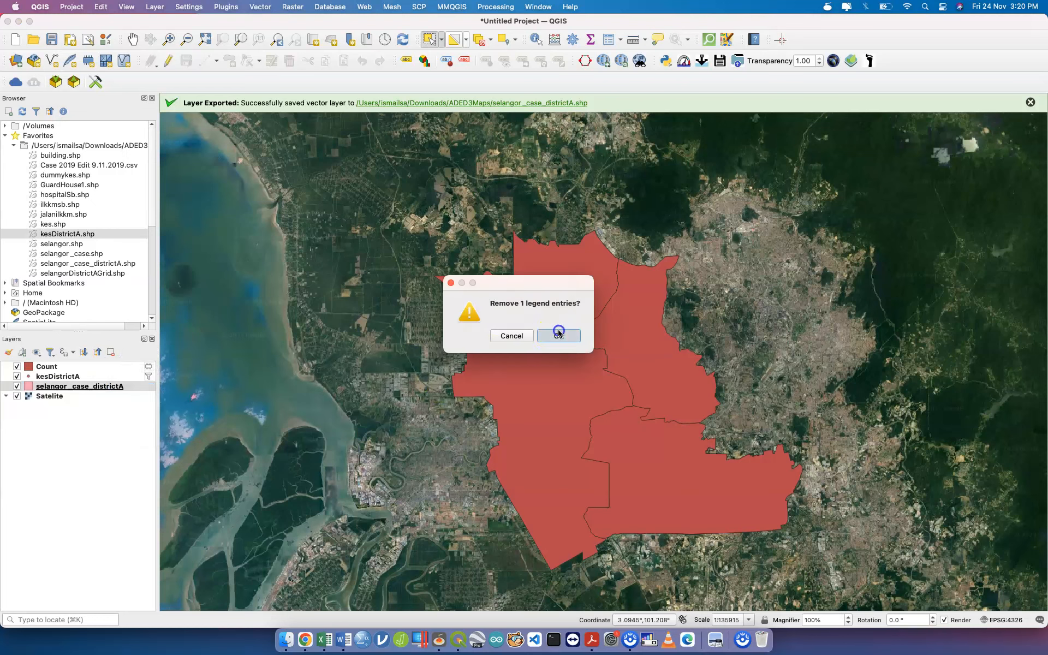
- Export the temporary Count layer with the w3 field as an ESRI Shapefile, overwriting selangor _case_districtA.shp in ADED3Maps
click(113, 367)
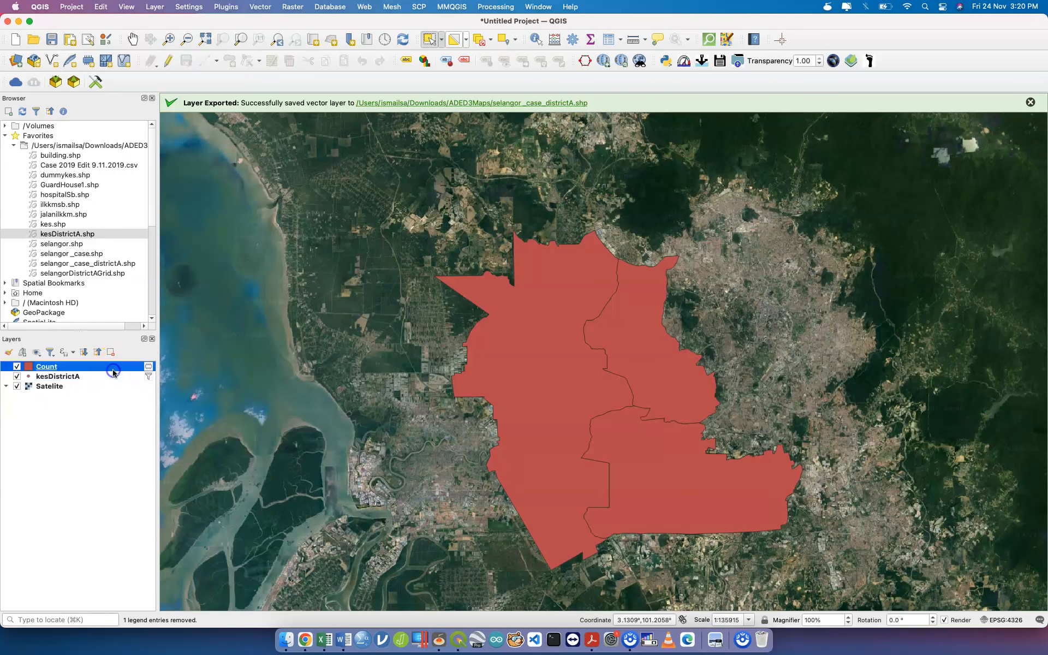
right_click(113, 369)
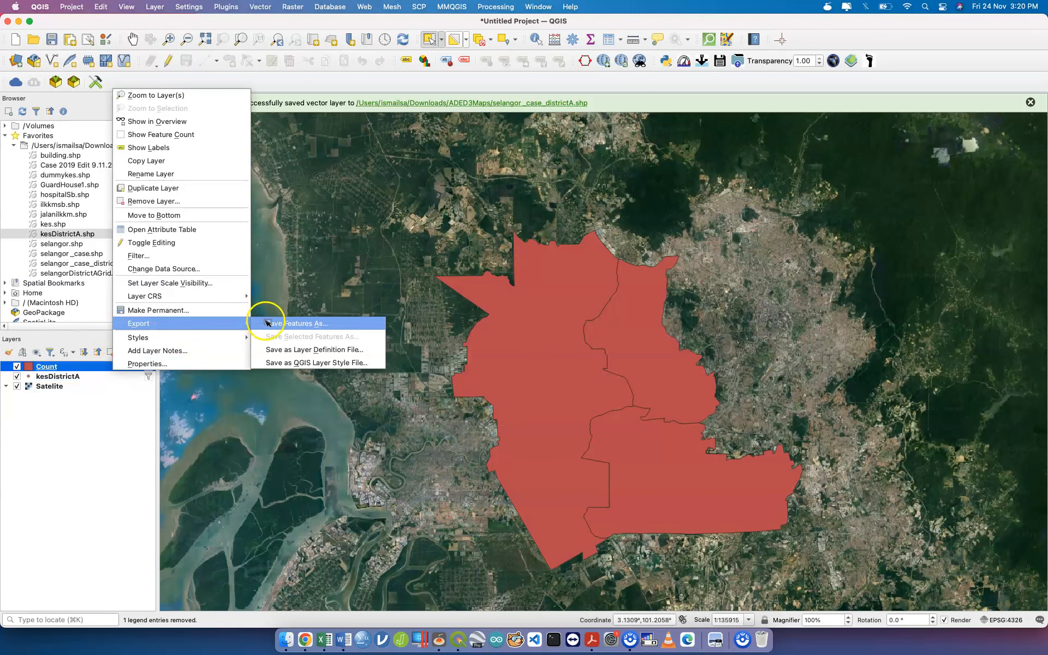
click(269, 323)
click(668, 182)
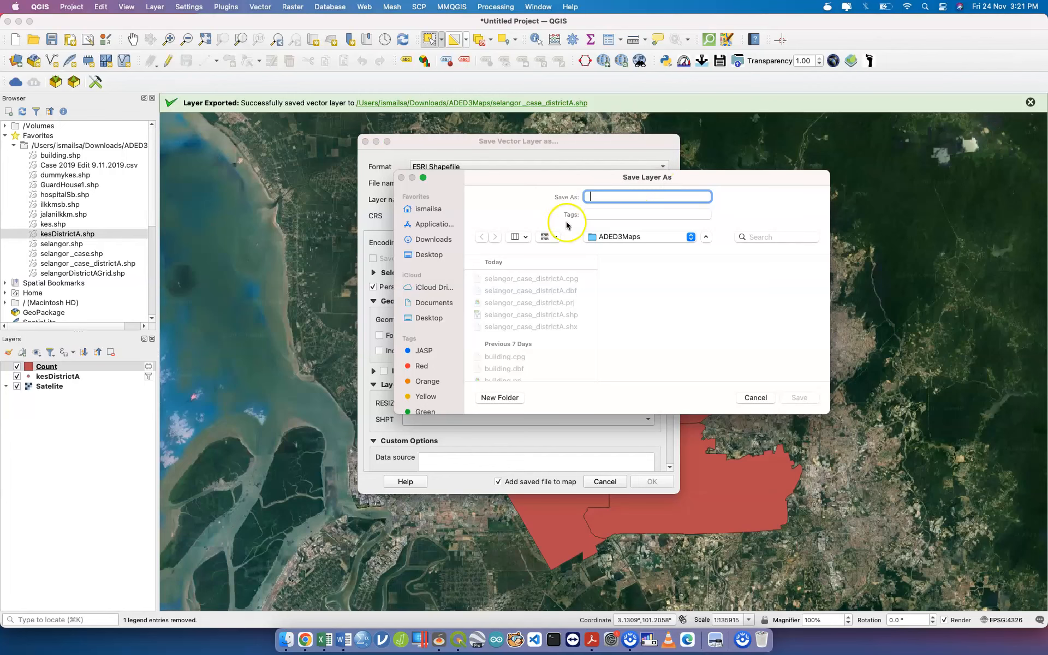
click(532, 321)
click(527, 314)
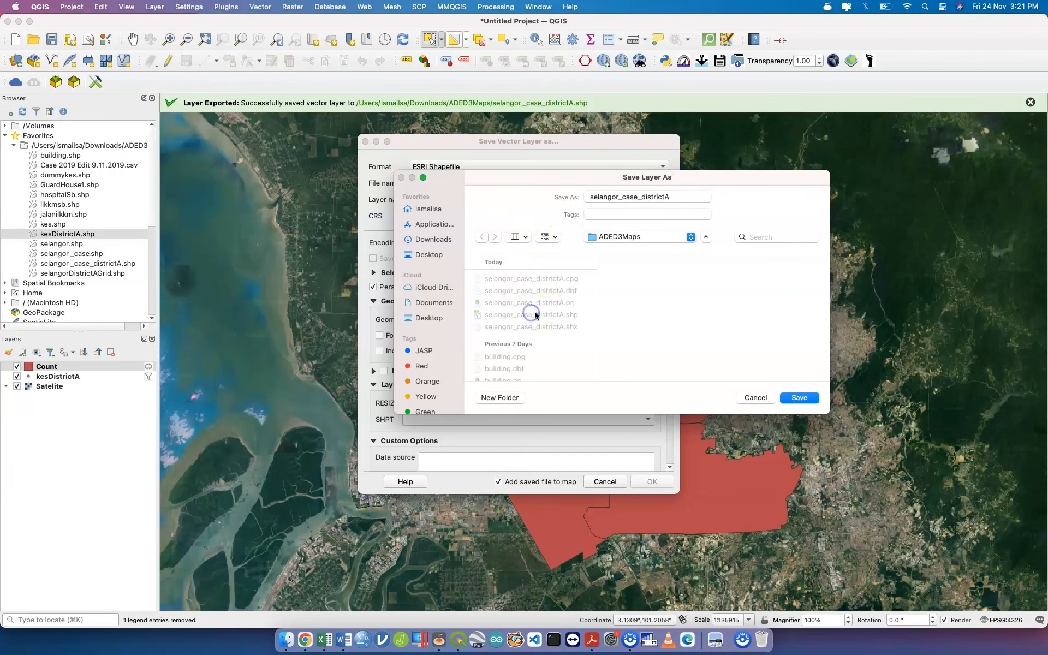
click(792, 398)
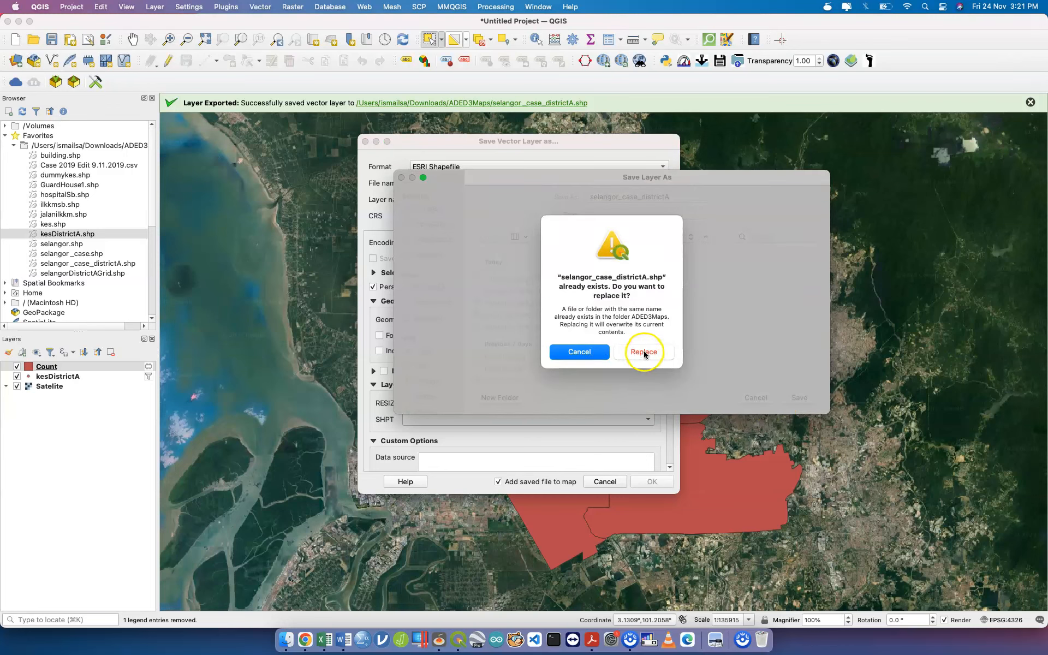
click(645, 343)
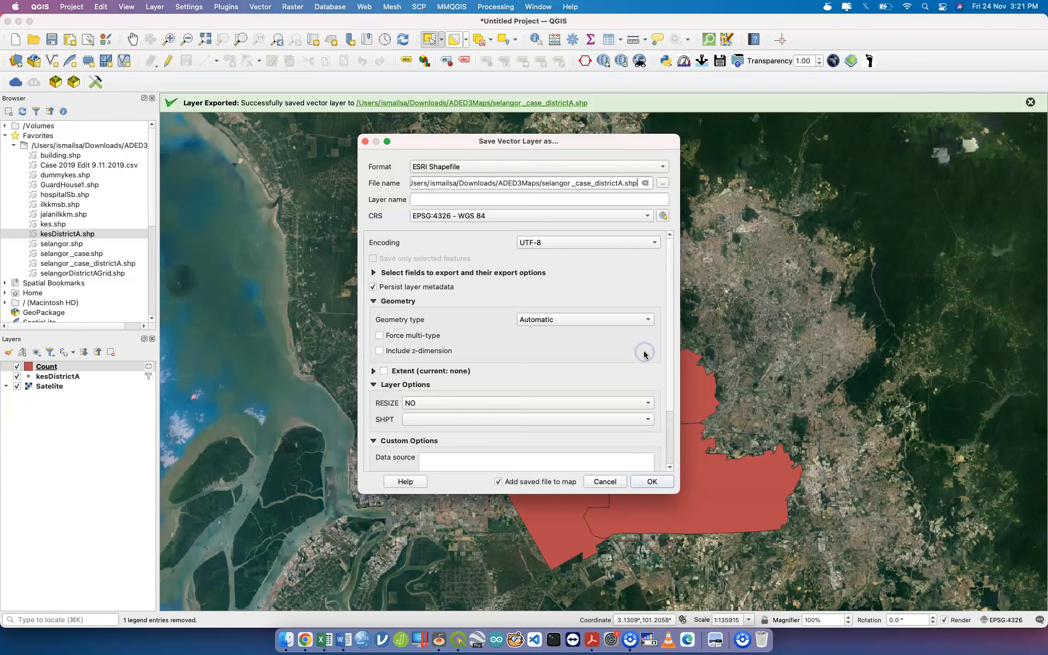
click(650, 481)
click(567, 326)
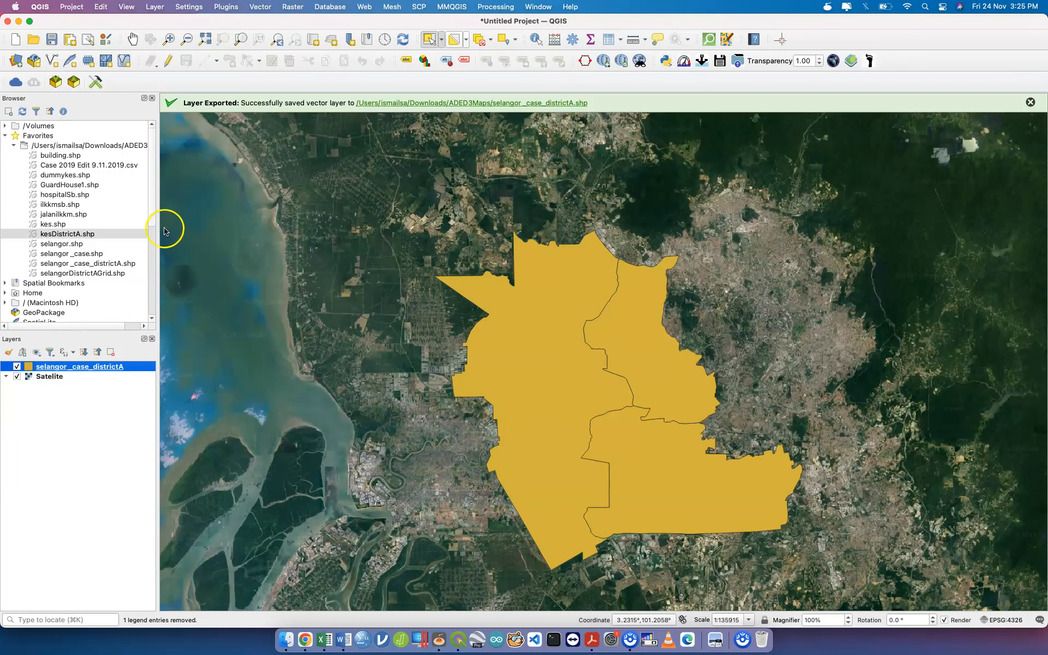
- Load kesDistrictA.shp above selangor _case_districtA and review the weekly count fields in the district layer's attribute table
drag(80, 233, 80, 366)
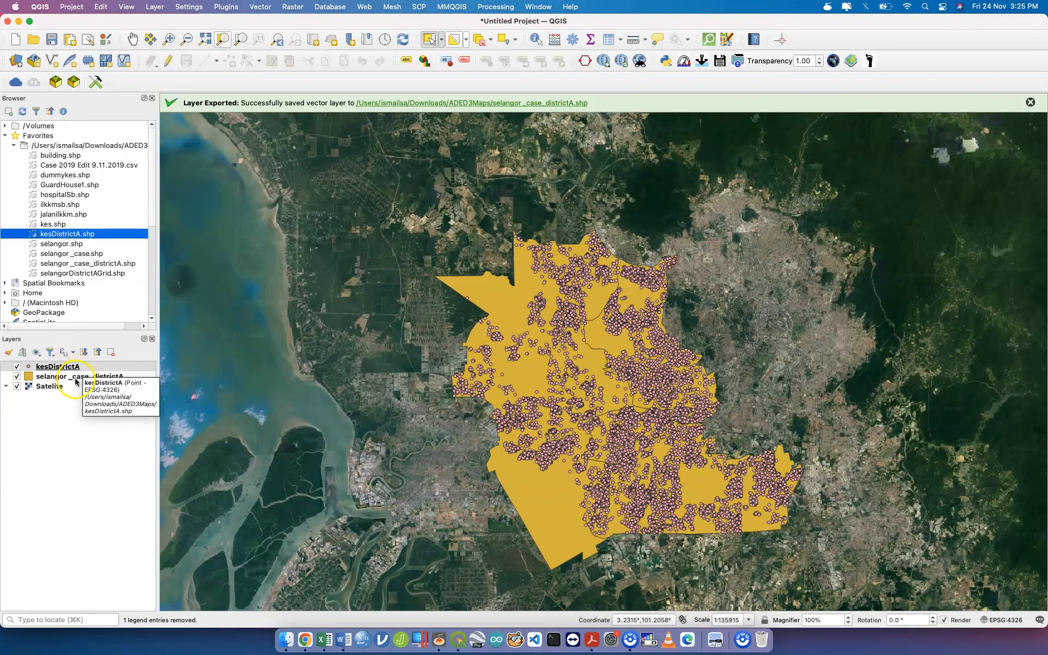
click(76, 377)
right_click(76, 379)
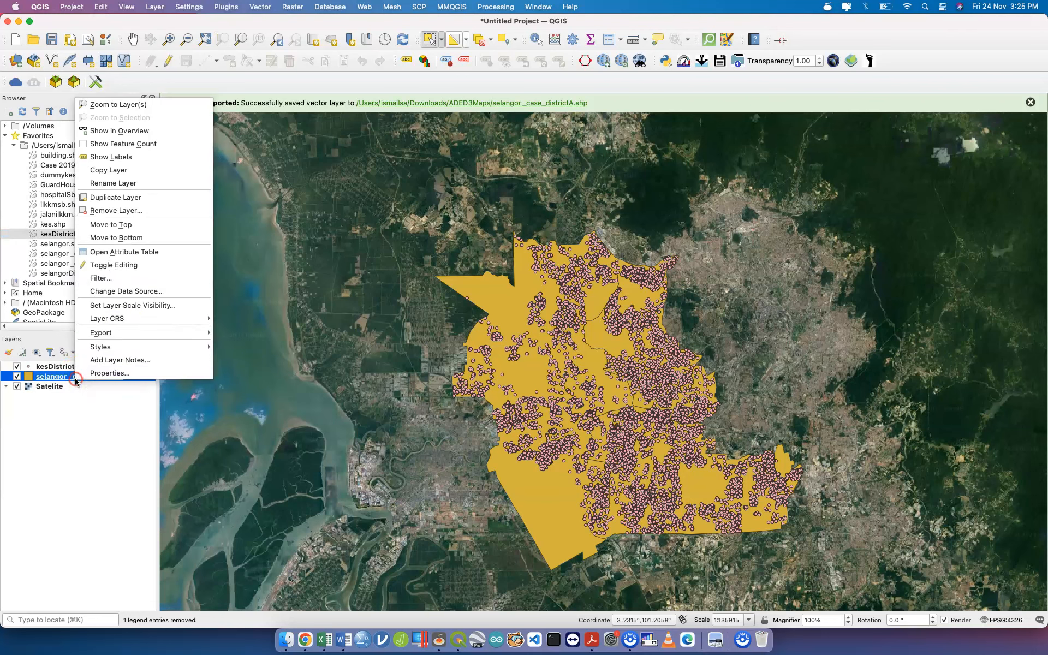
click(164, 252)
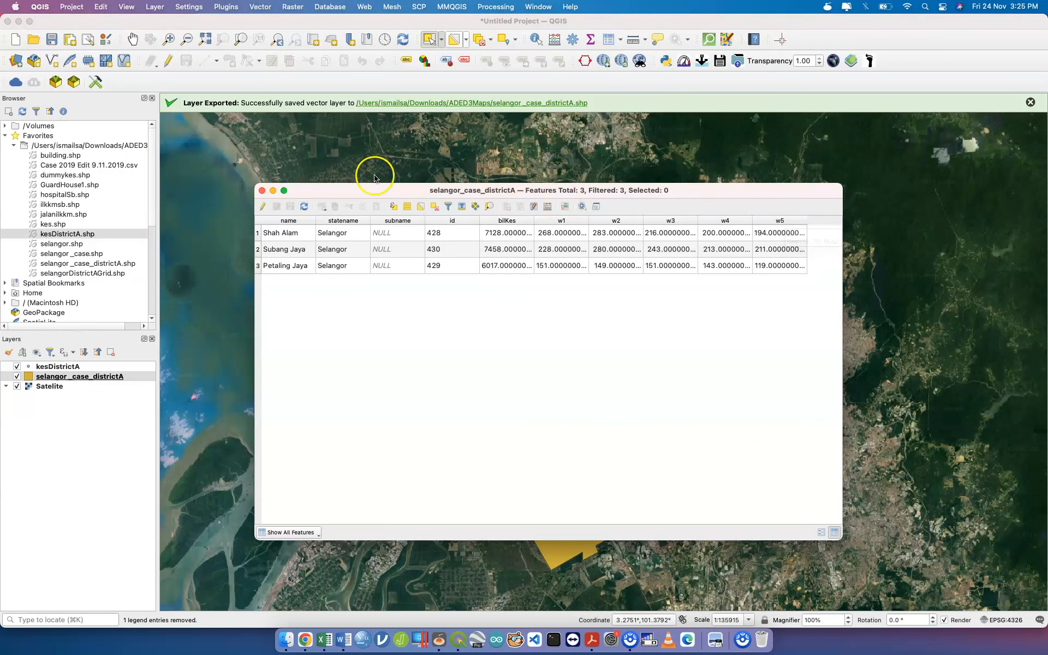
click(262, 191)
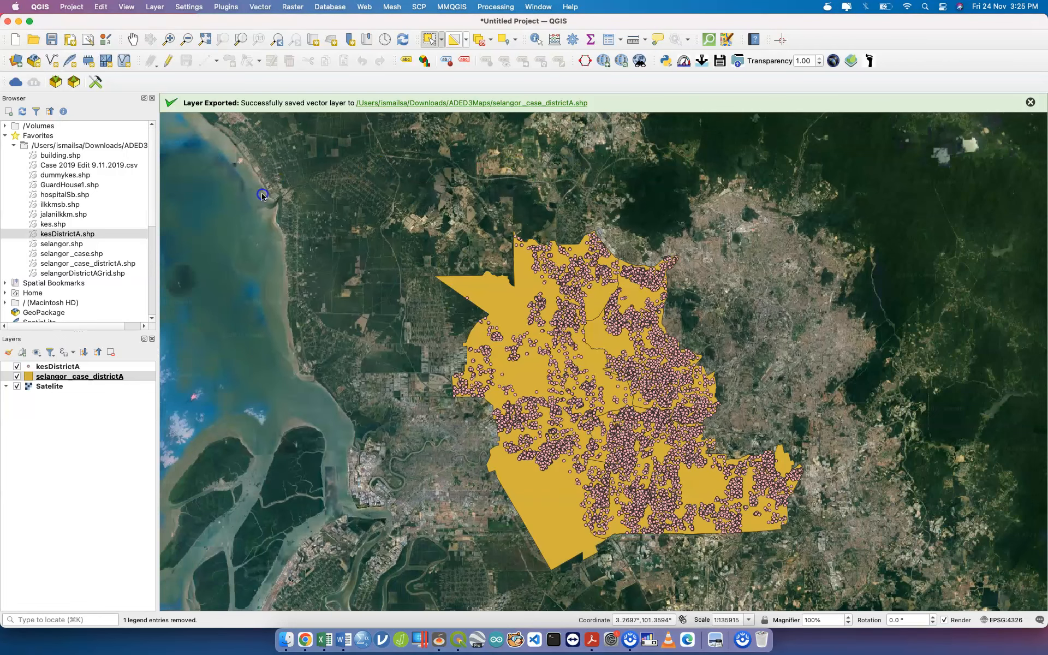
- Filter the kesDistrictA layer with the expression "Week" = 6
click(72, 368)
right_click(73, 368)
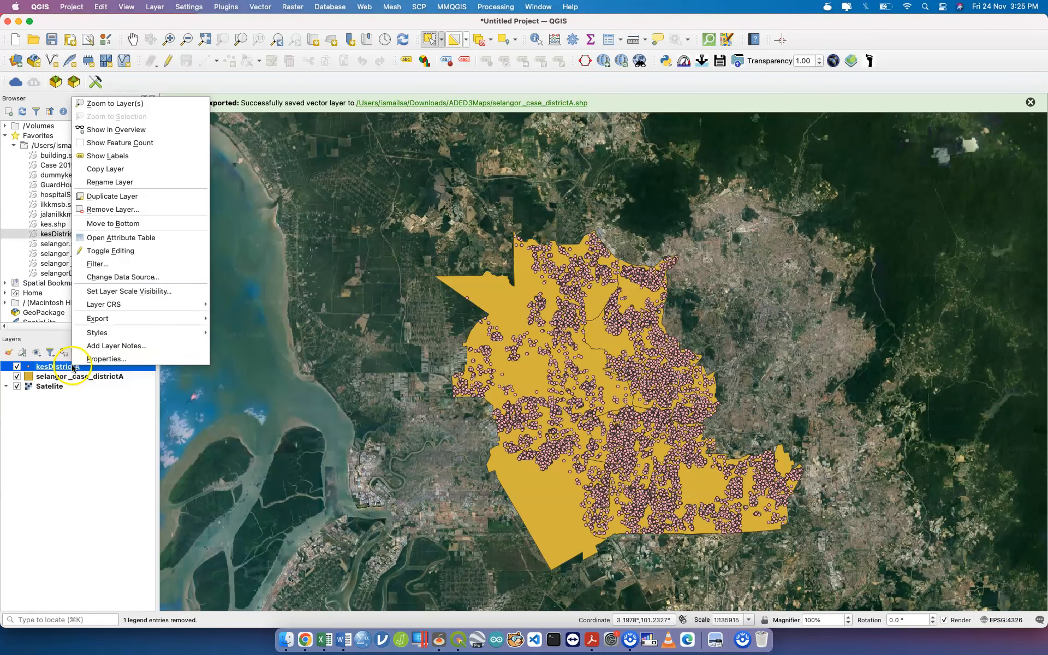
click(131, 265)
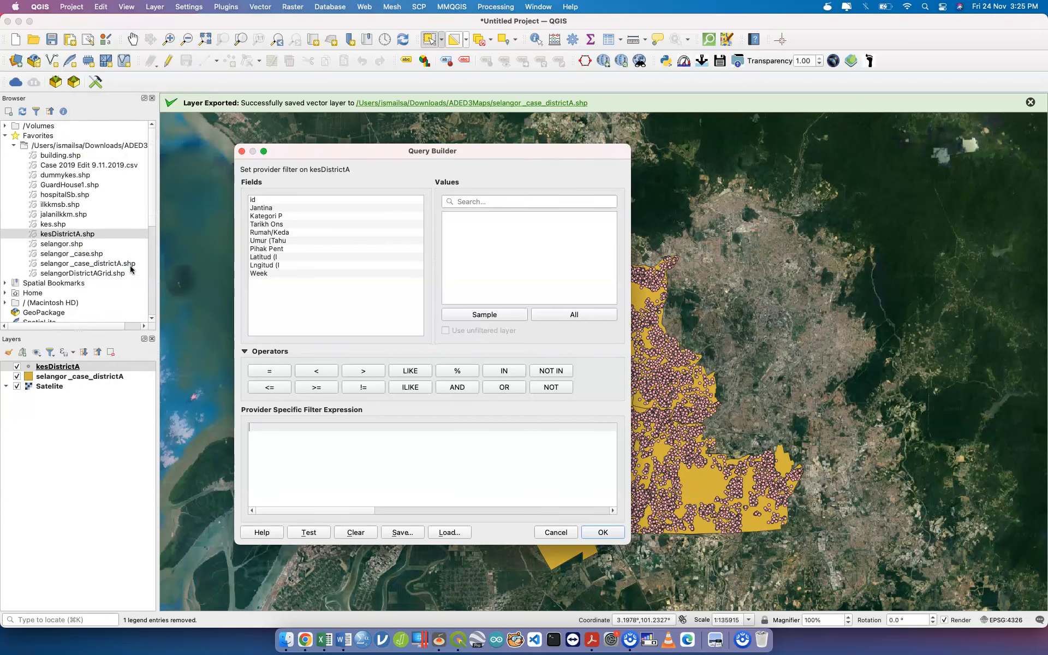
click(265, 273)
double_click(264, 273)
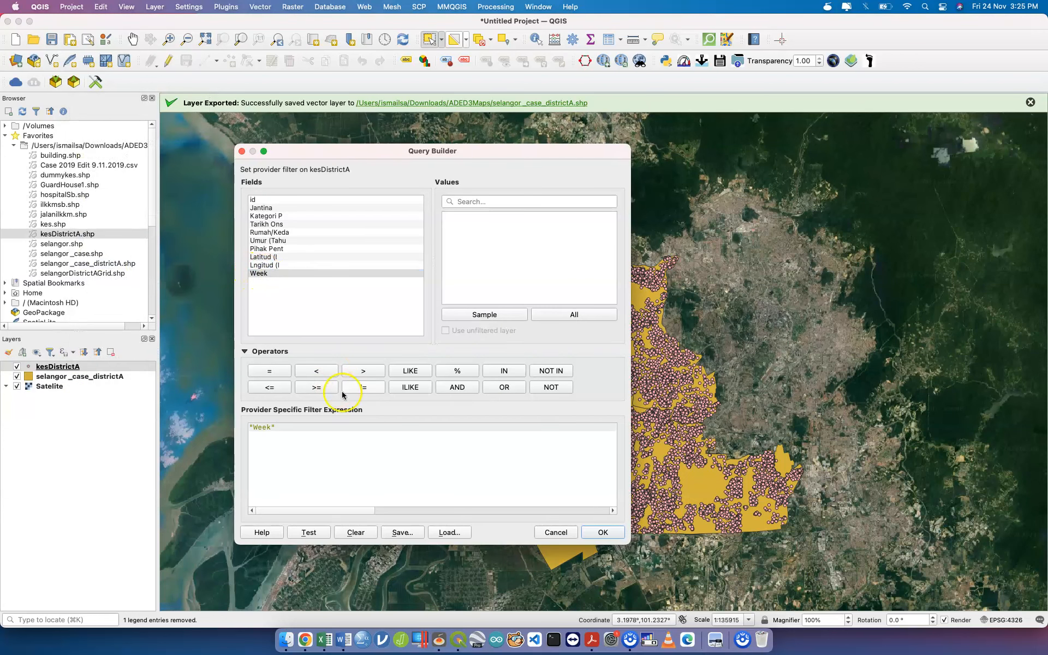
click(273, 372)
text(6)
click(597, 535)
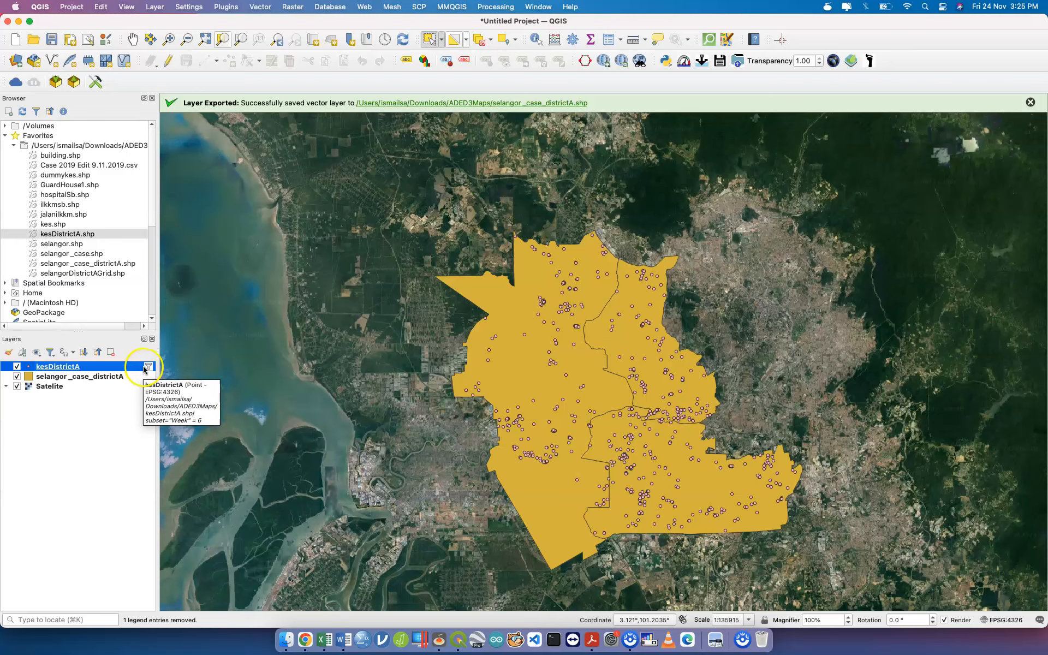
click(146, 365)
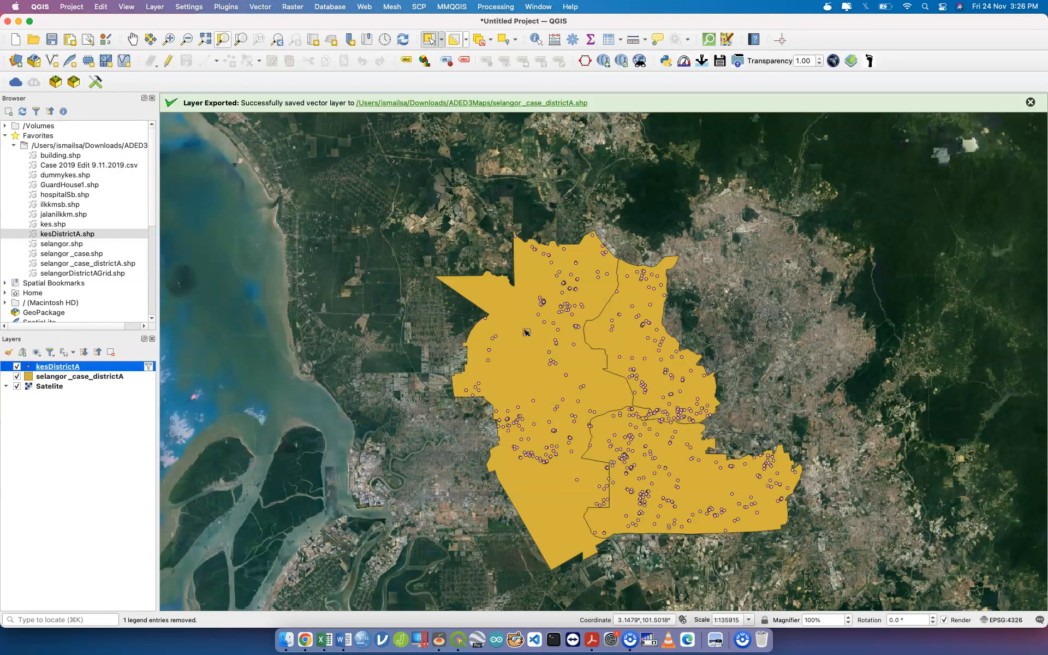
- Count the kesDistrictA points in the selangor _case_districtA polygons into a temporary layer with count field w6, and close the tool
click(260, 7)
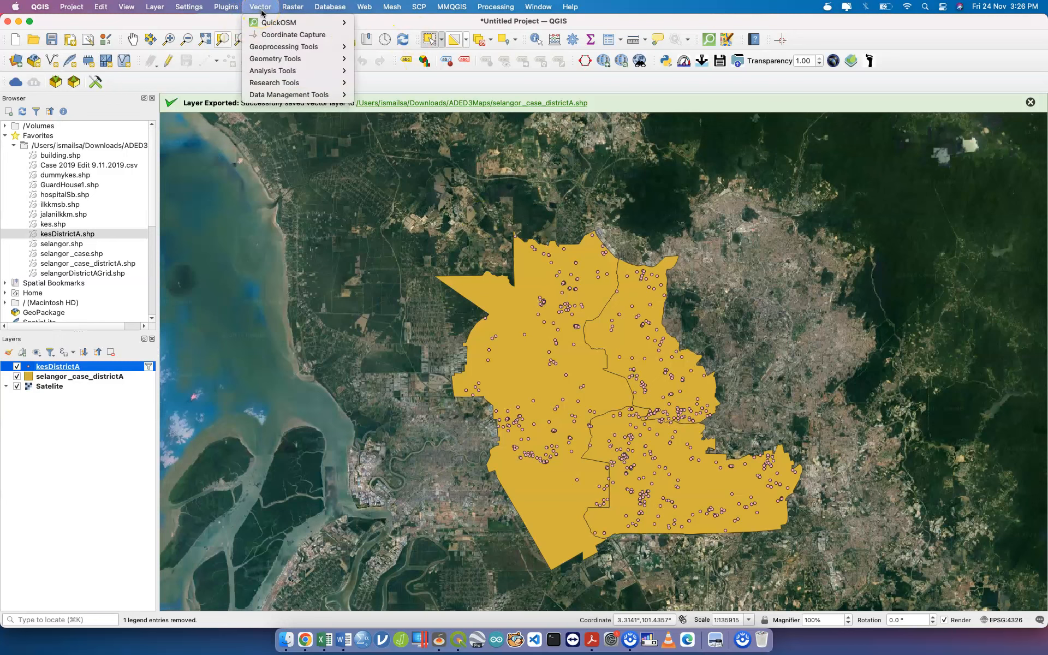
mouse_move(303, 71)
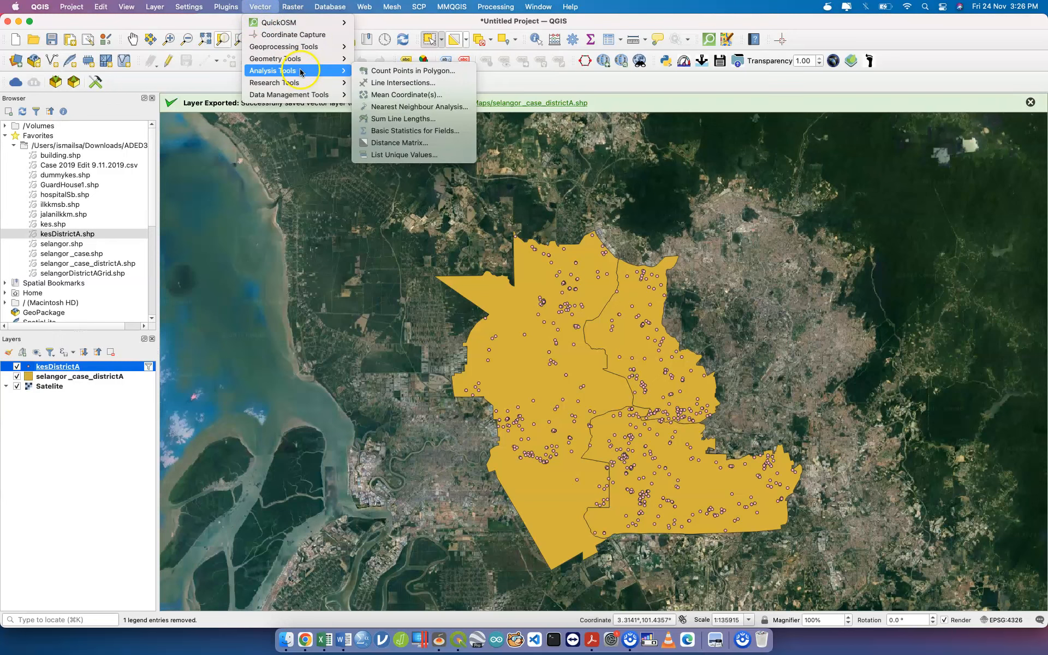
click(366, 72)
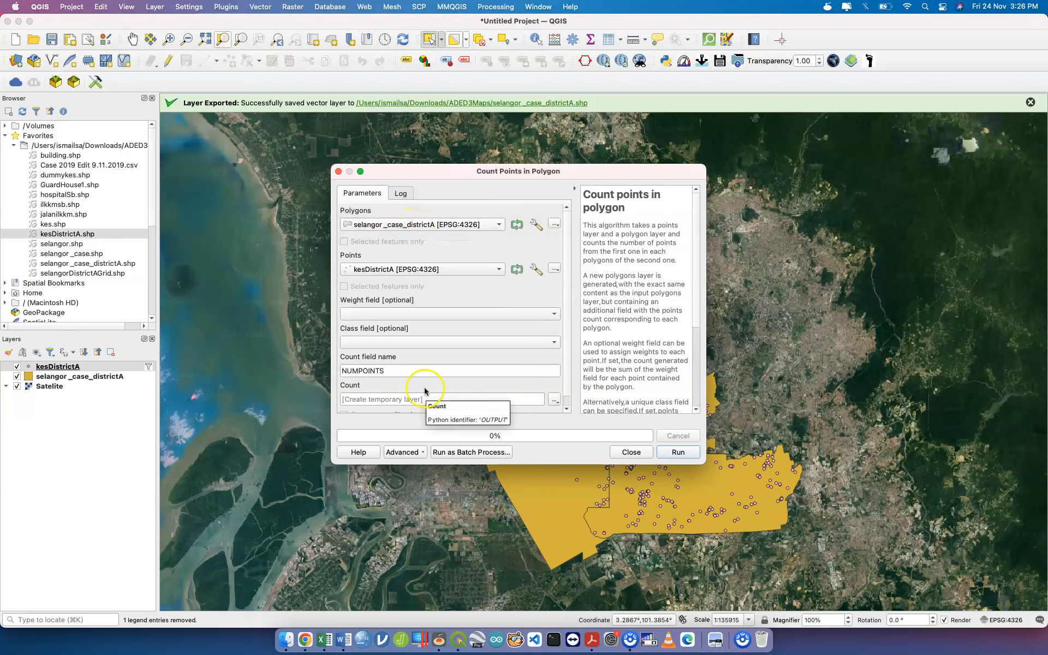
double_click(411, 374)
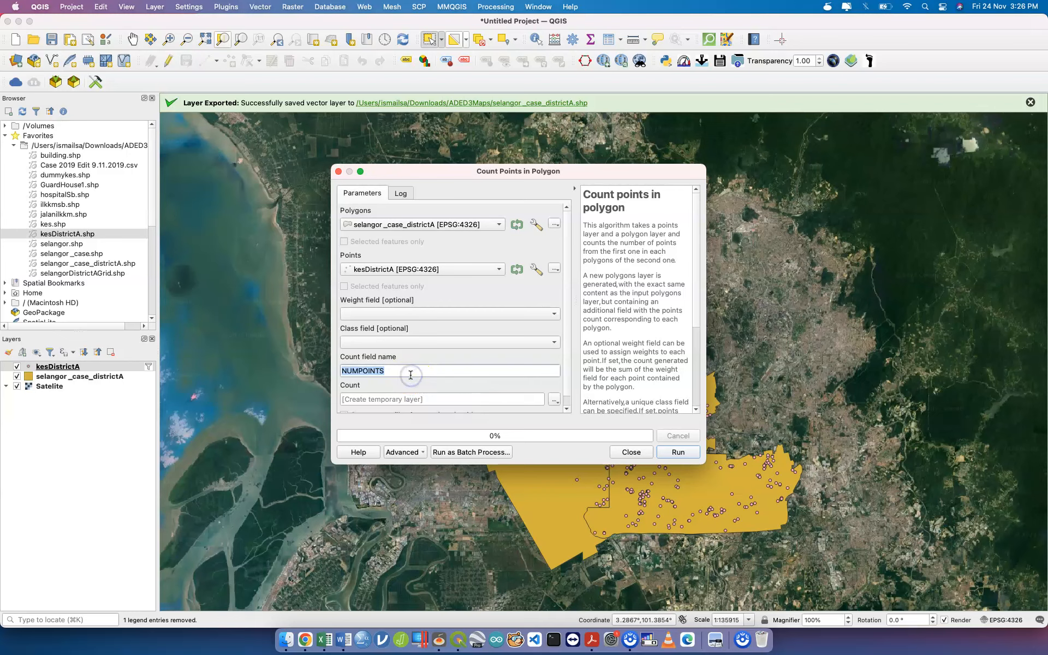
text(w6)
click(678, 454)
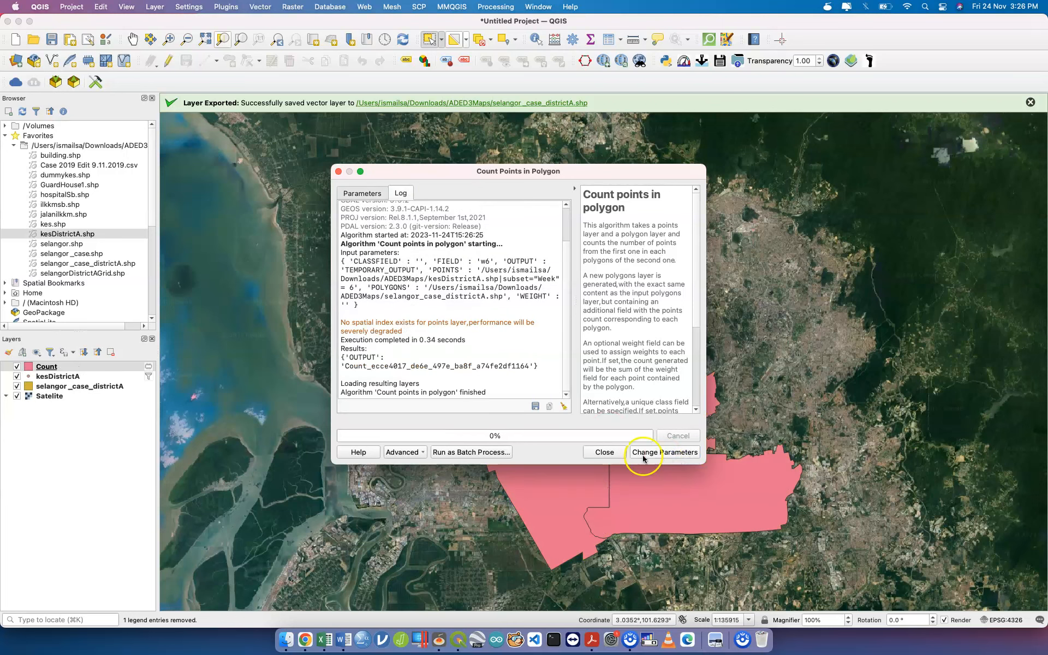
click(606, 452)
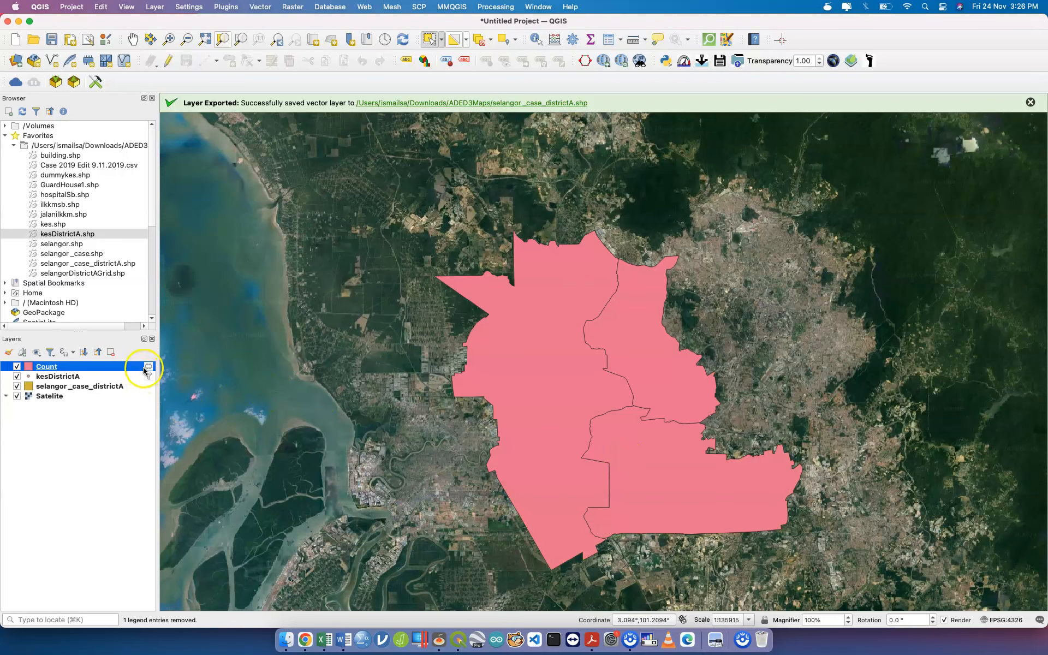
- Remove the selangor _case_districtA layer from the project, keeping the Count layer with the w6 field
mouse_move(148, 371)
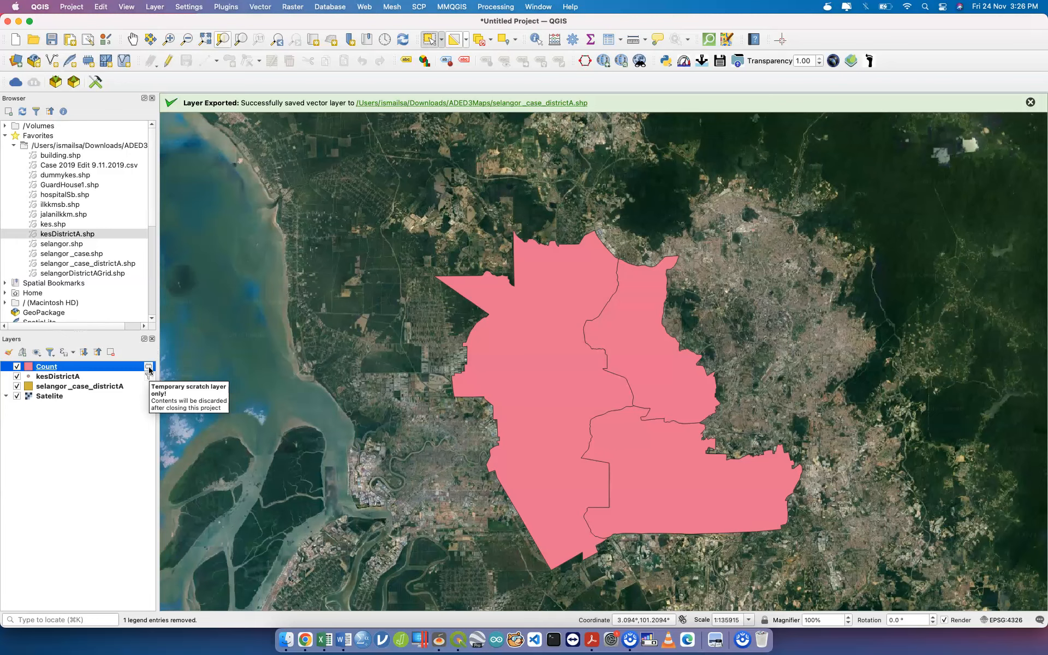
click(122, 388)
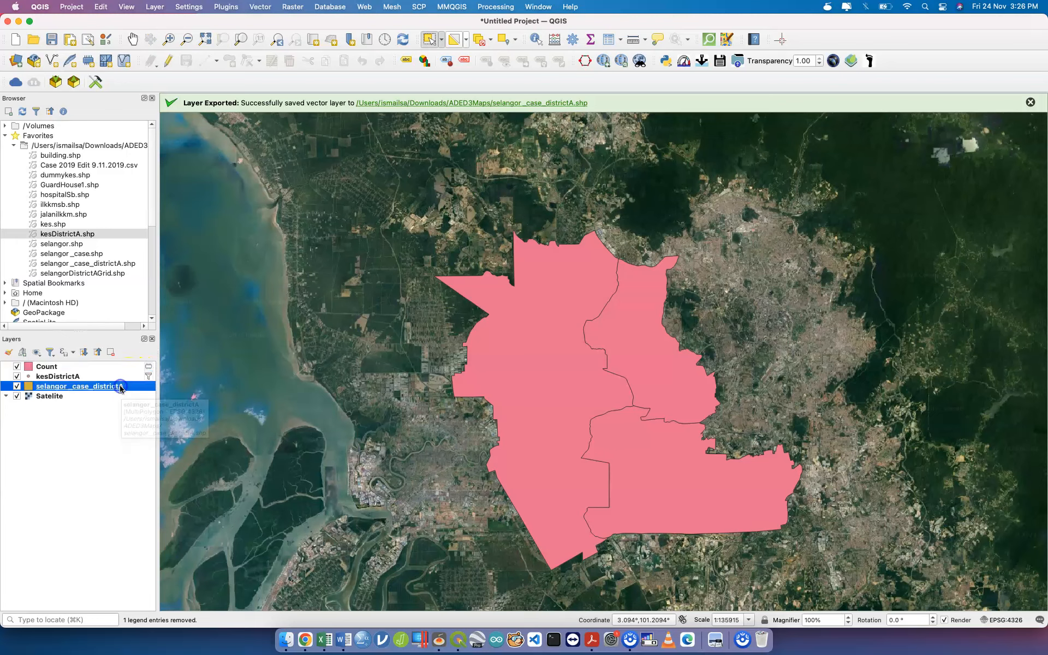
click(109, 353)
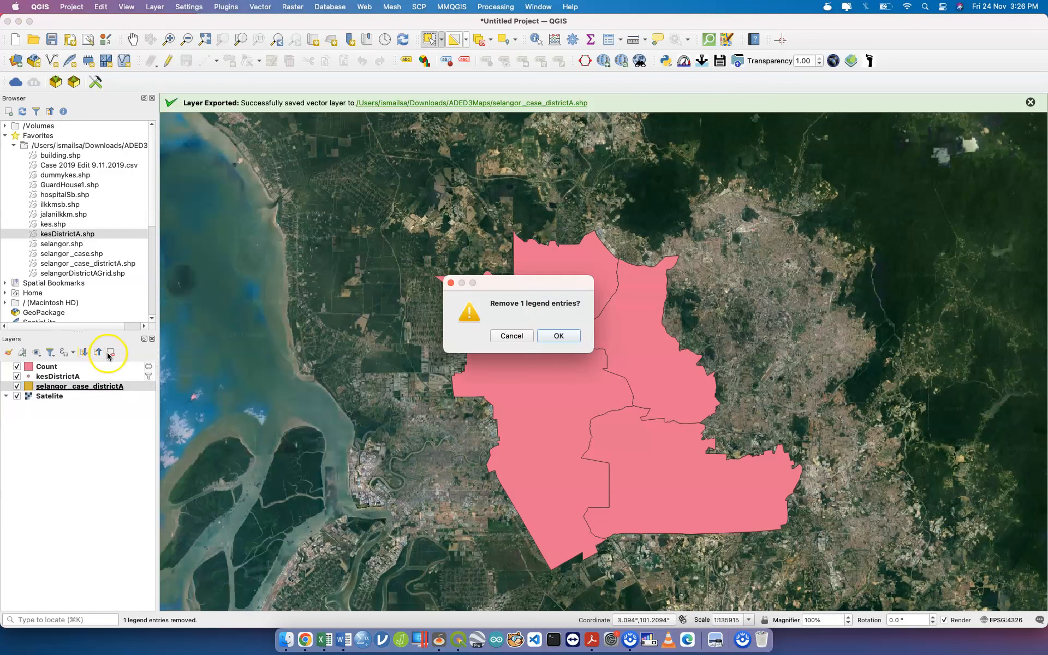
click(562, 334)
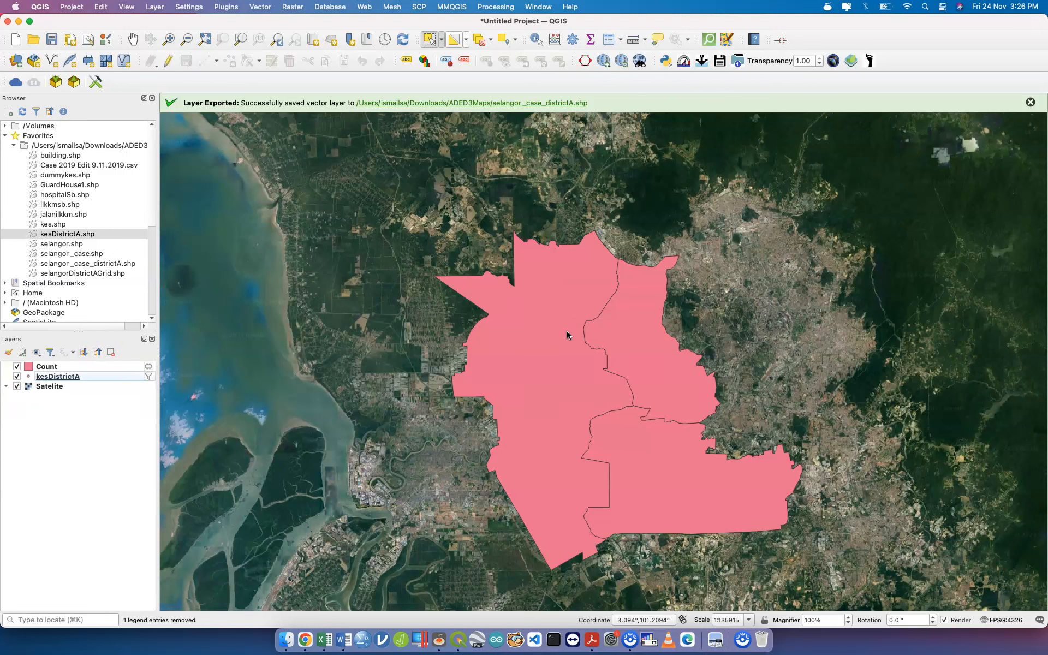
- Export the Count layer as an ESRI Shapefile over the existing selangor _case_districtA.shp in ADED3Maps, overwriting the whole file
click(109, 369)
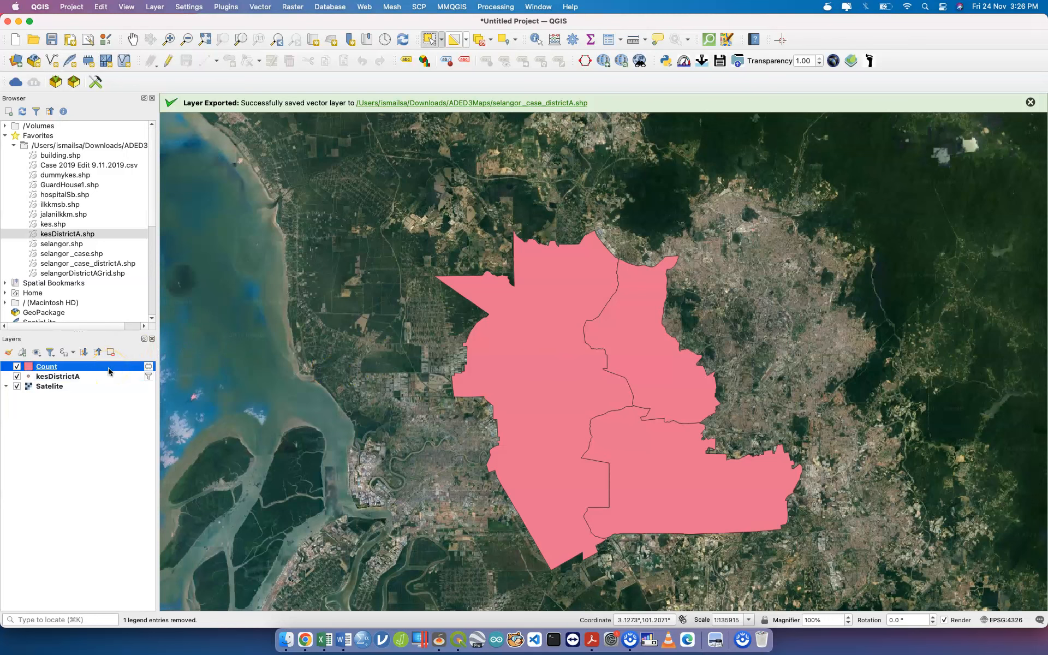
right_click(109, 371)
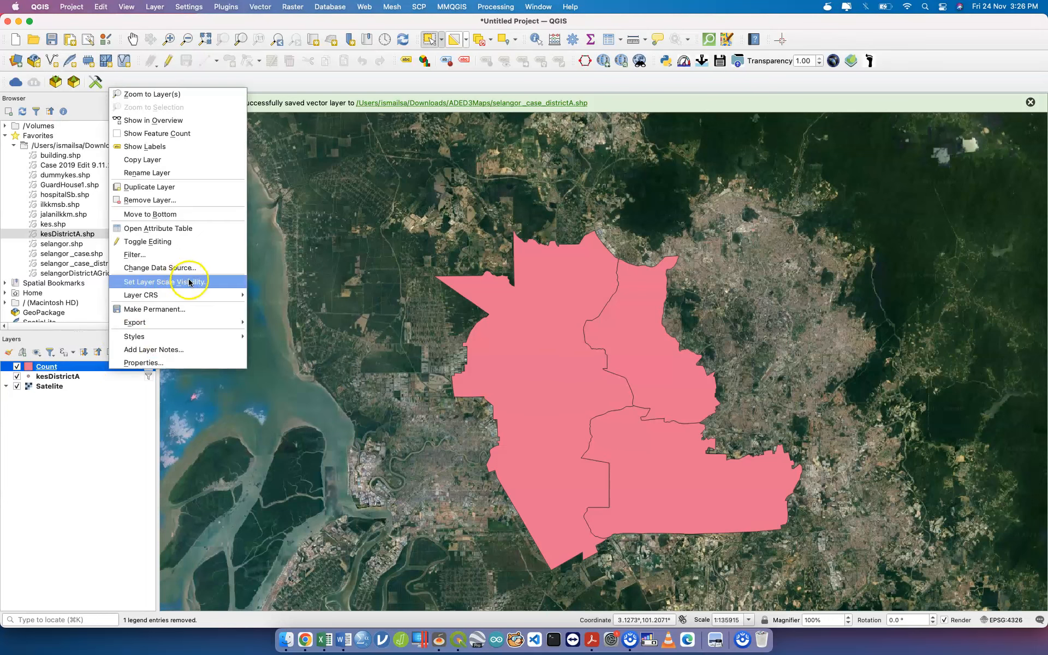
click(210, 322)
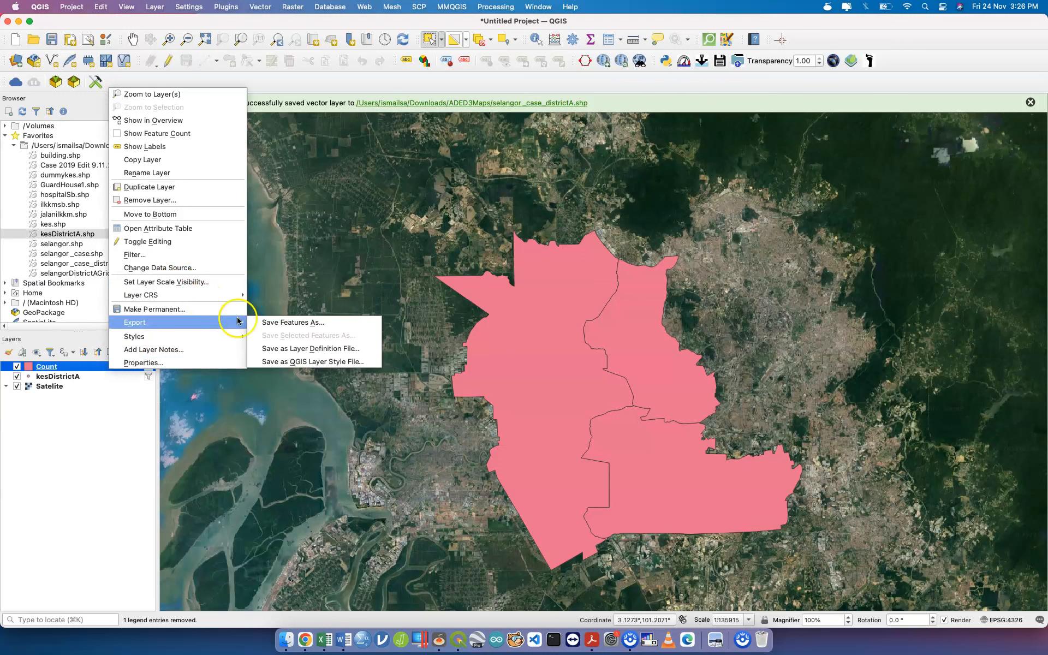
click(271, 323)
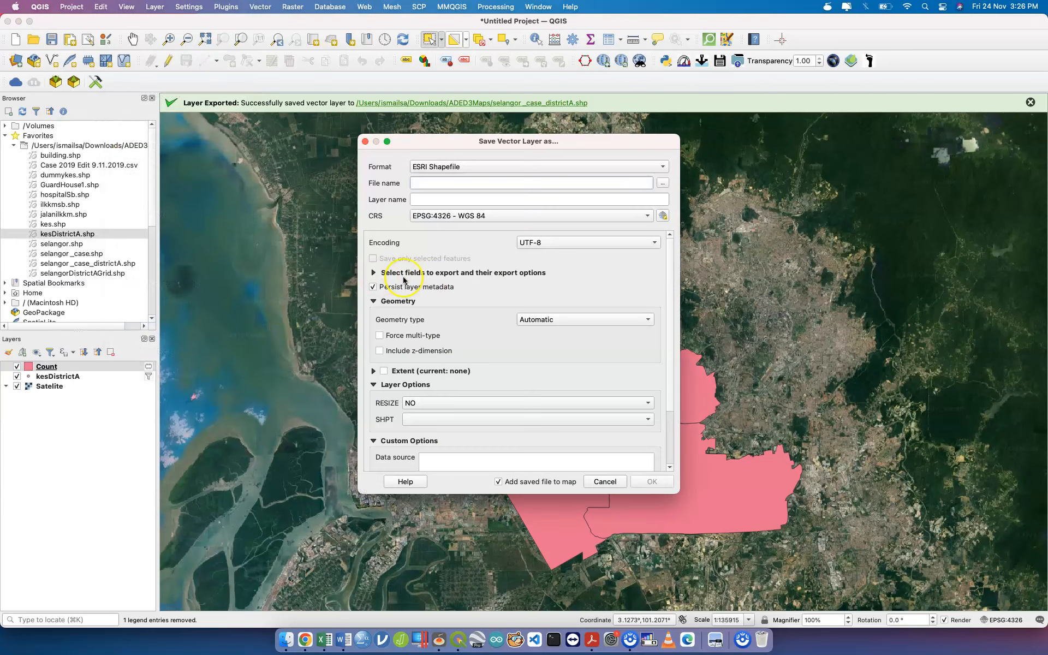
click(662, 182)
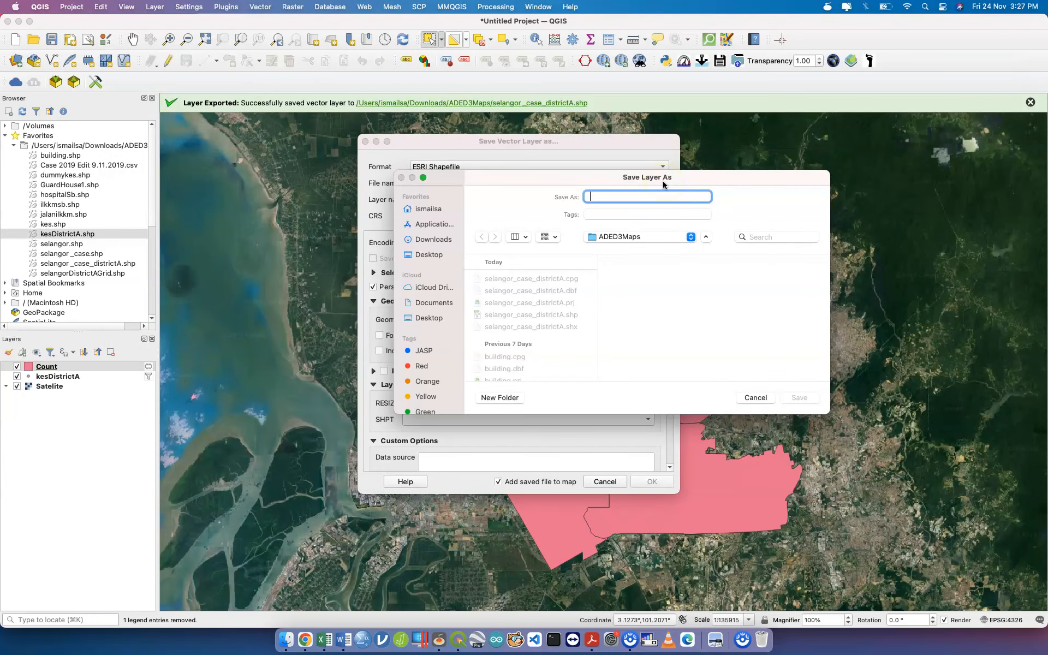
click(544, 316)
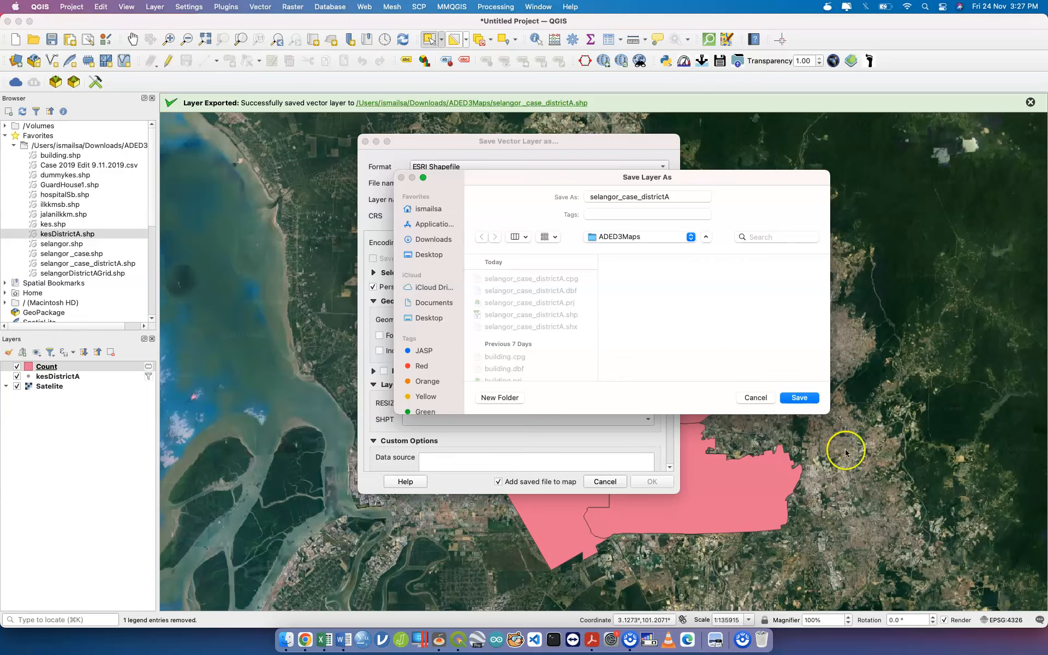
click(799, 397)
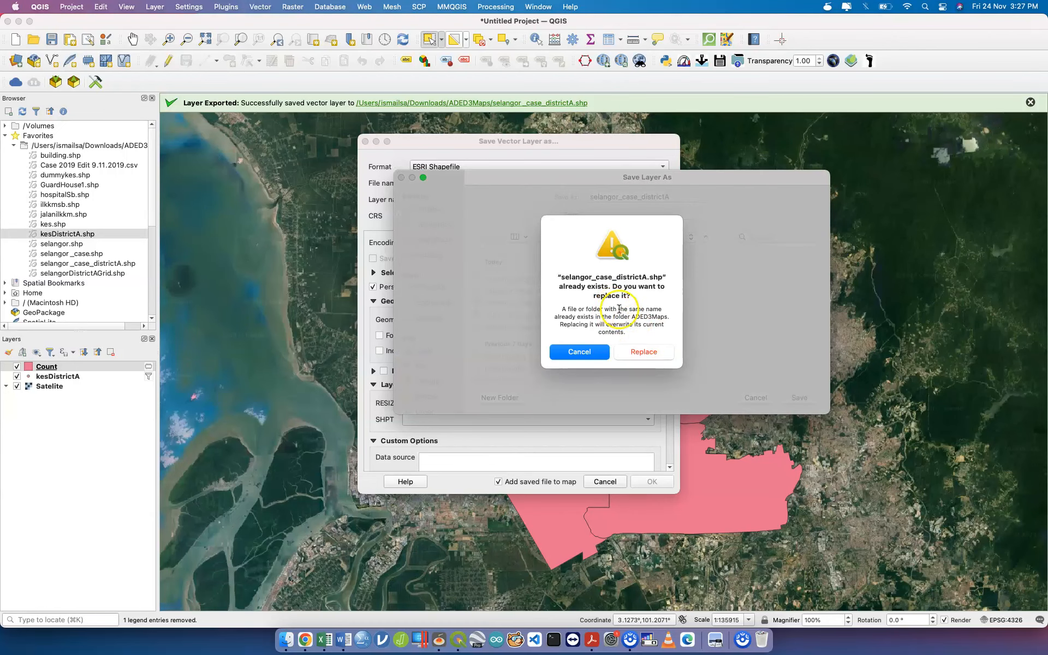
click(648, 356)
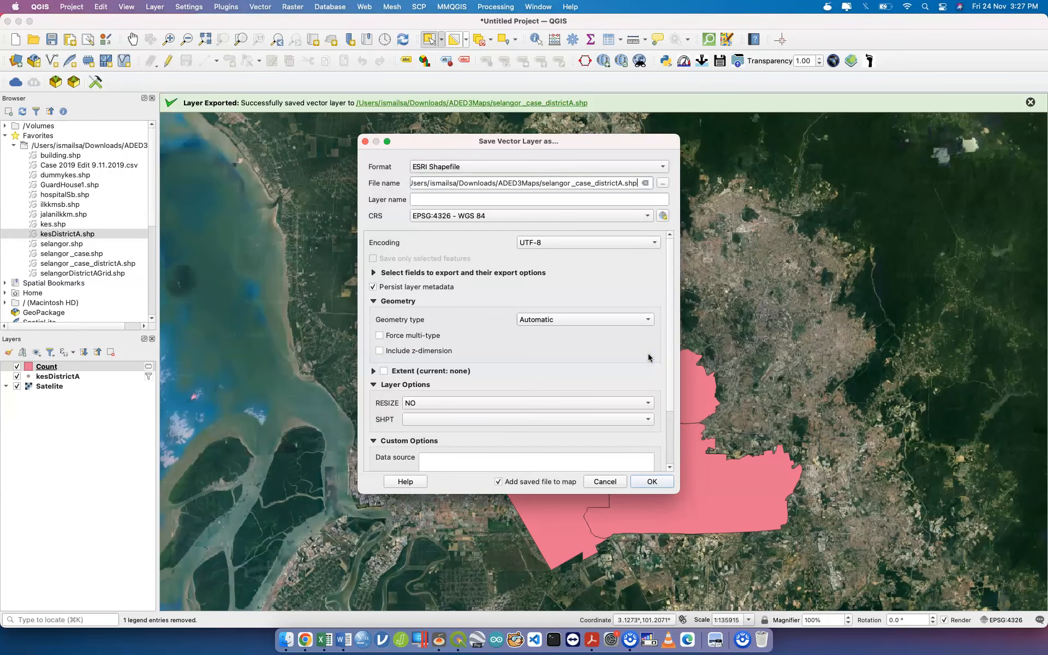
click(654, 476)
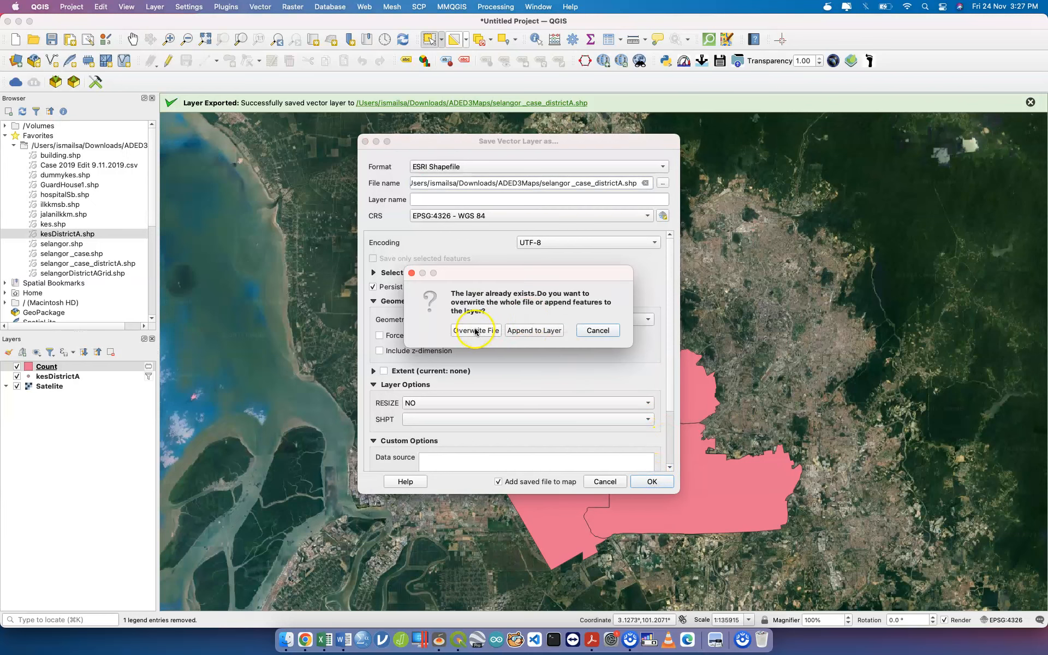
click(476, 331)
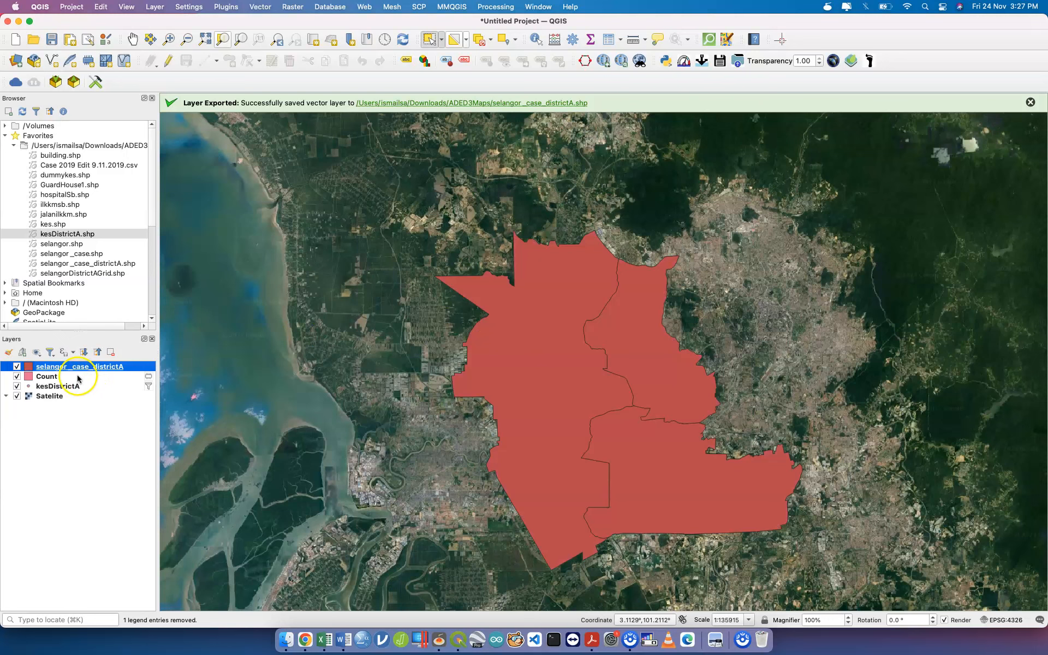
- Remove the temporary Count layer holding the w6 counts from the project
click(78, 376)
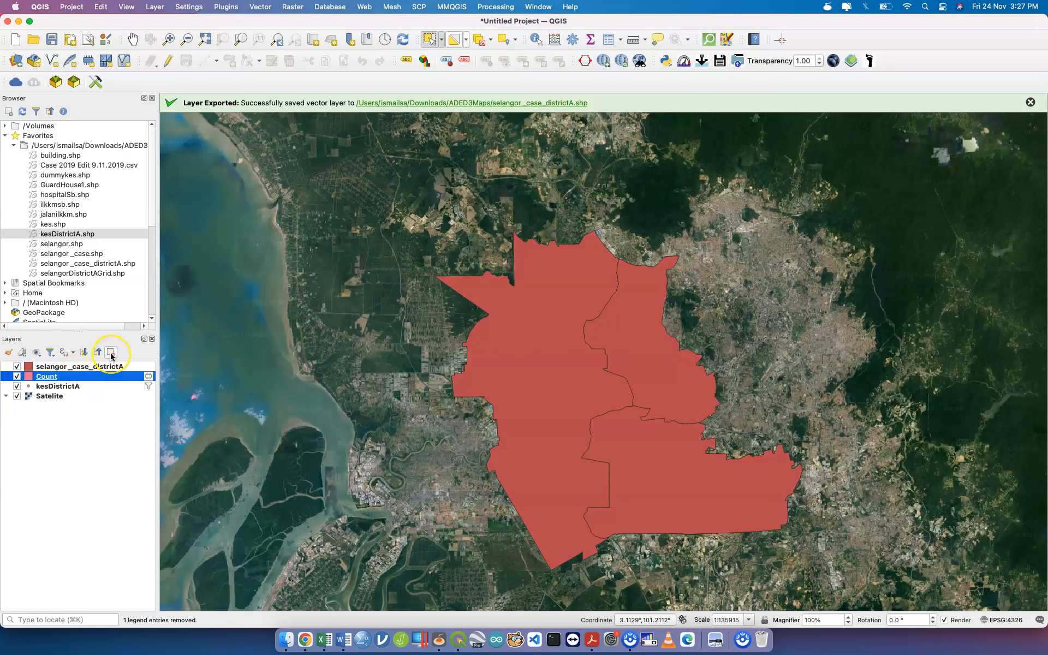
click(111, 353)
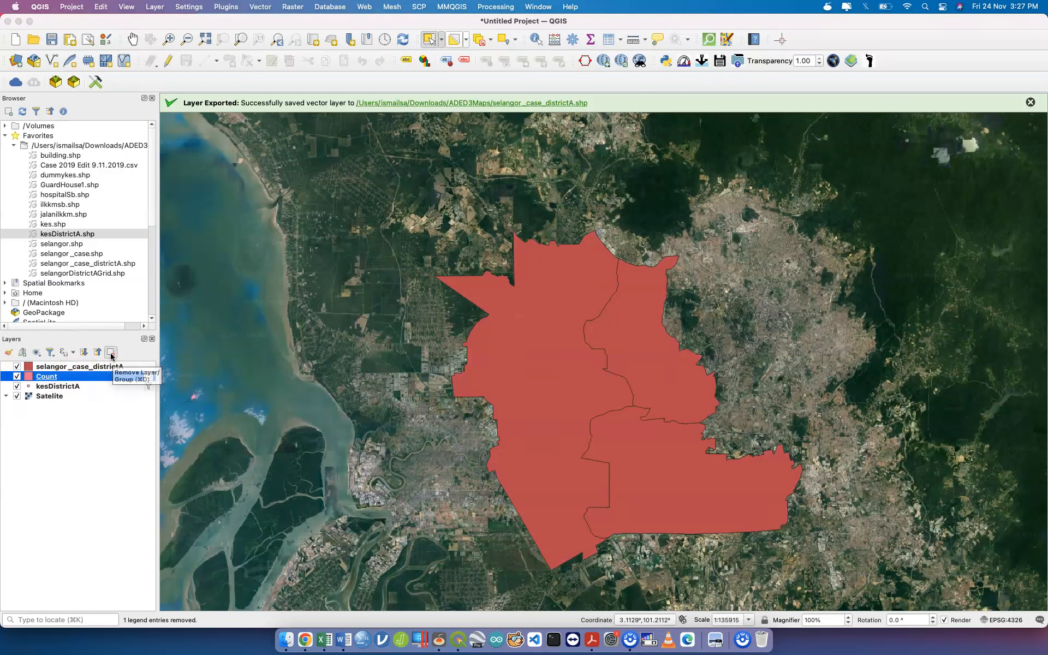
click(556, 329)
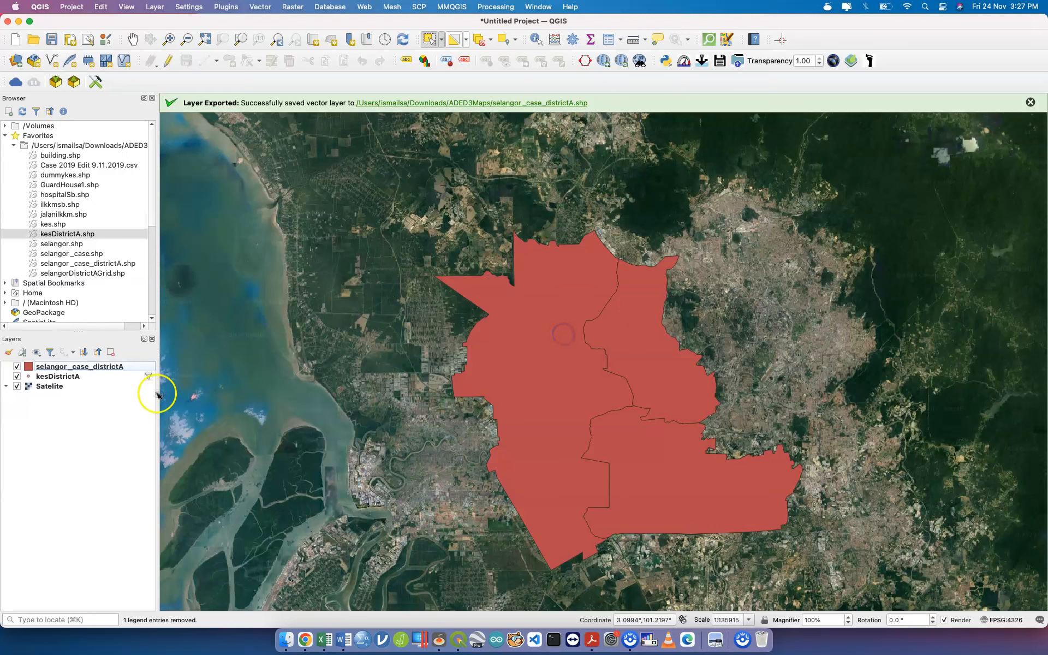
- Check the weekly count fields through w6 in the selangor _case_districtA attribute table, and close the table
click(130, 365)
right_click(129, 365)
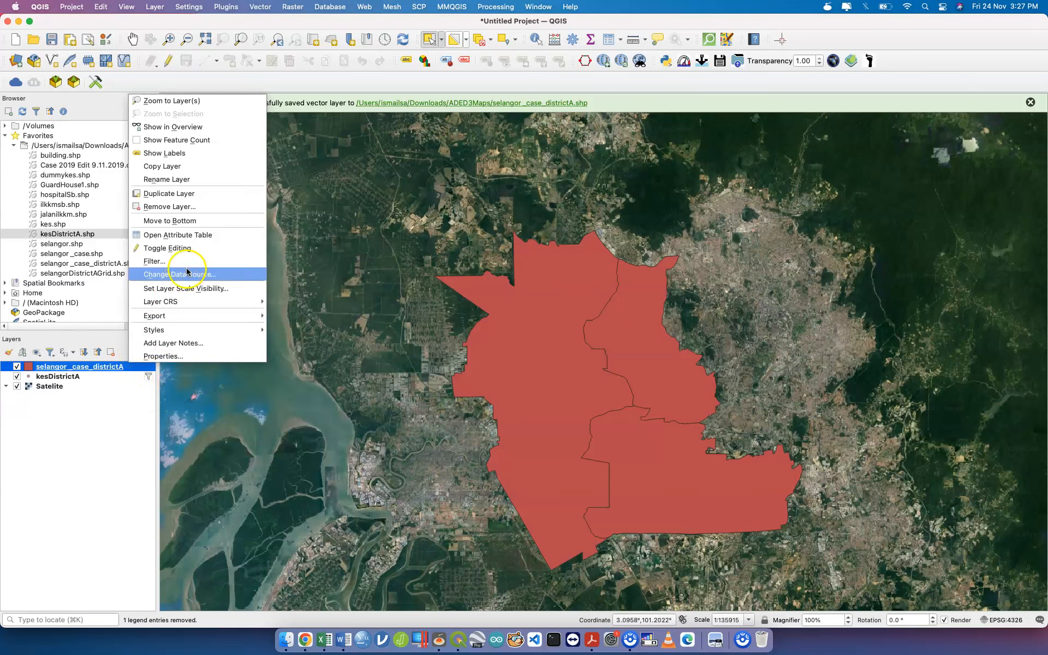
click(209, 234)
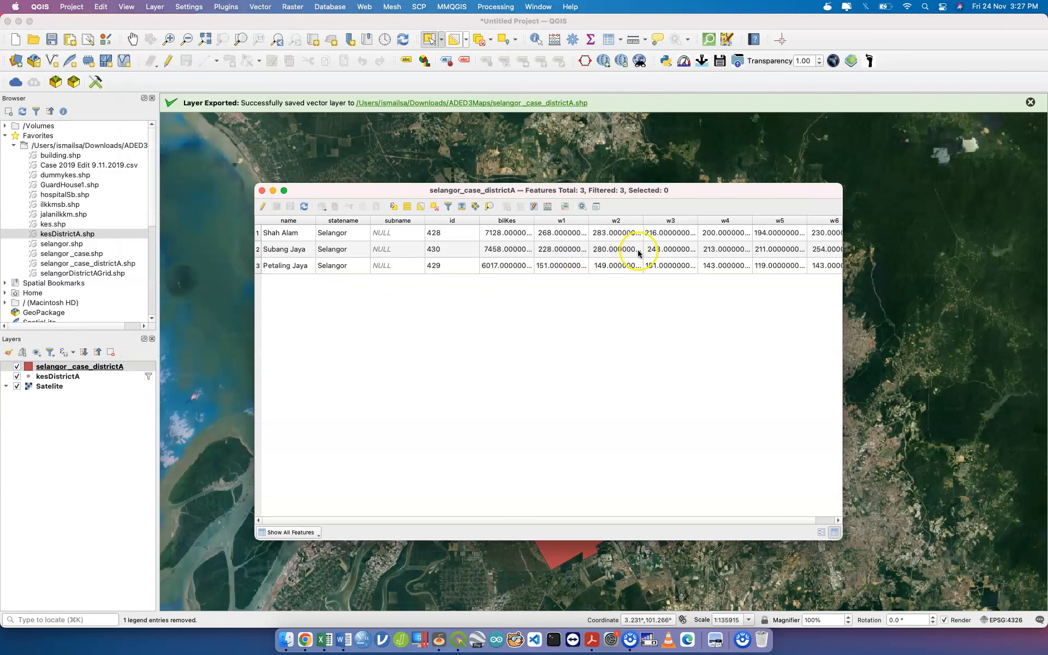
scroll(642, 248, right, 1)
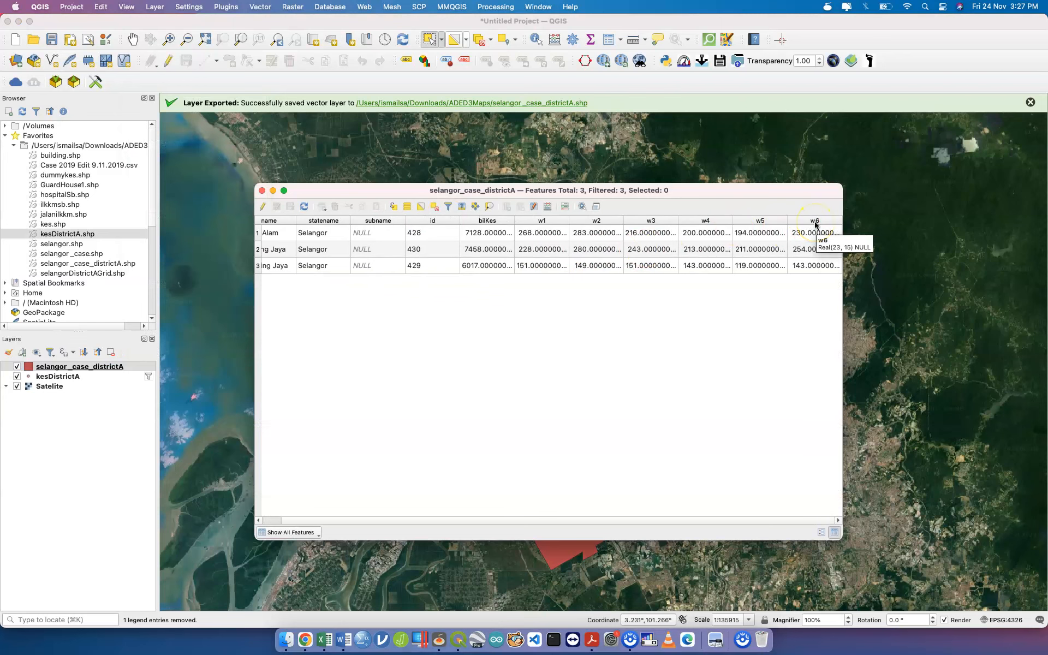
click(262, 190)
- Replace the filtered kesDistrictA layer with a freshly loaded kesDistrictA.shp placed above selangor _case_districtA
click(119, 376)
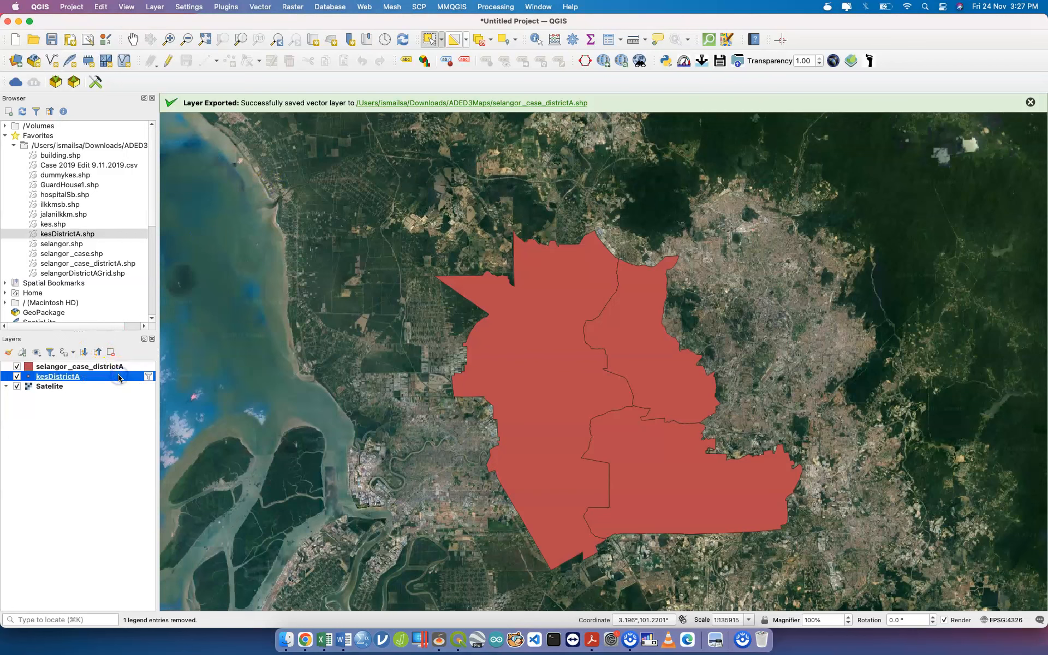
mouse_move(145, 378)
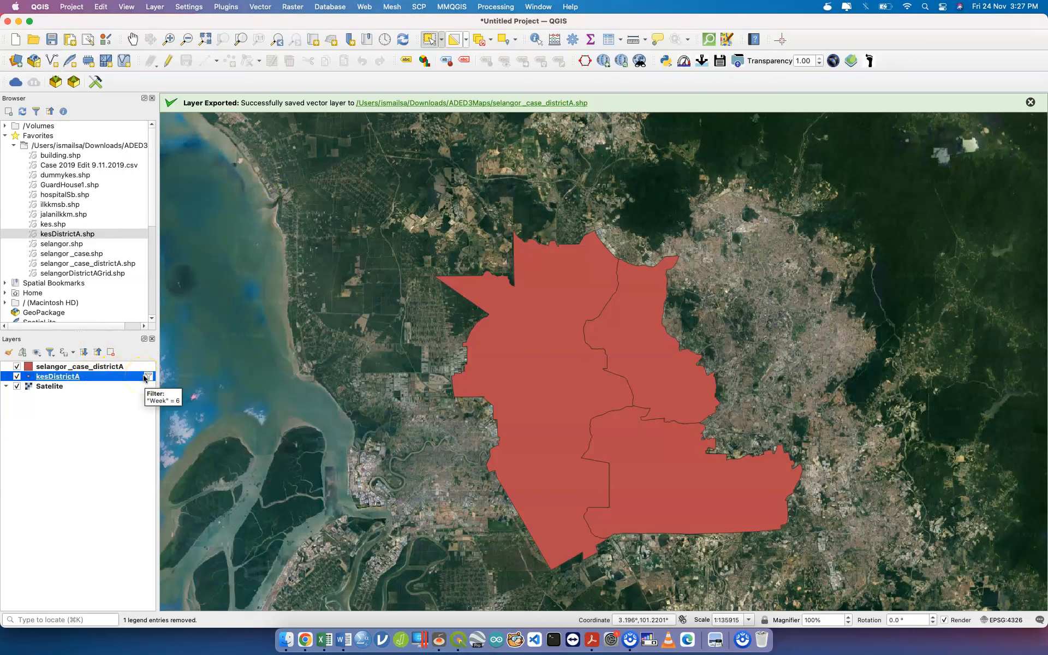
click(110, 353)
click(557, 335)
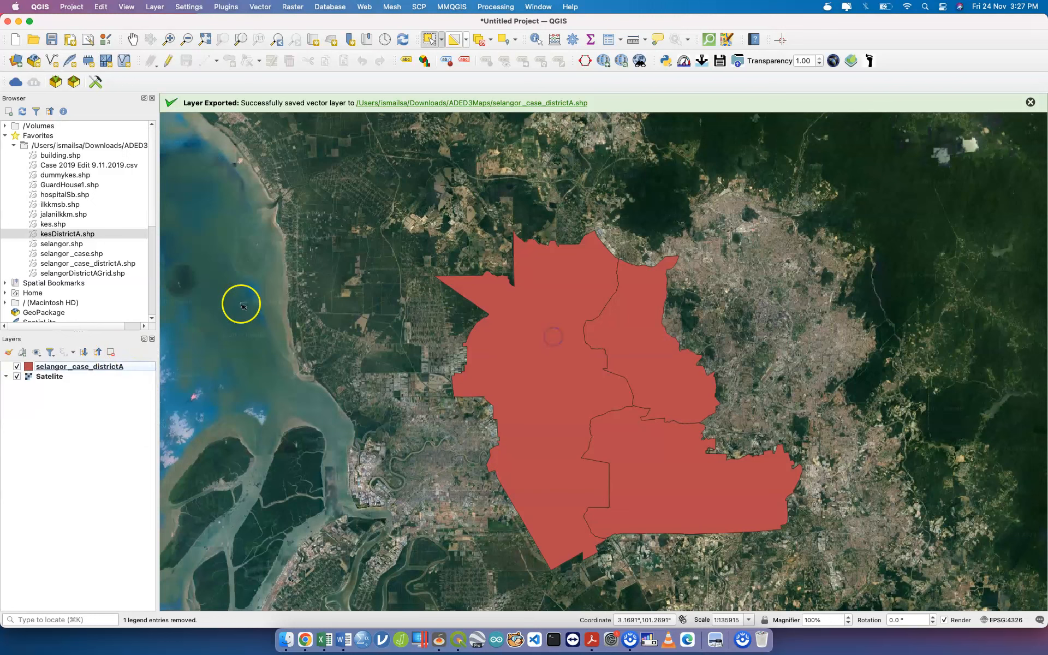
drag(90, 233, 77, 366)
- Filter the kesDistrictA layer with the expression "Week" = 7
right_click(77, 366)
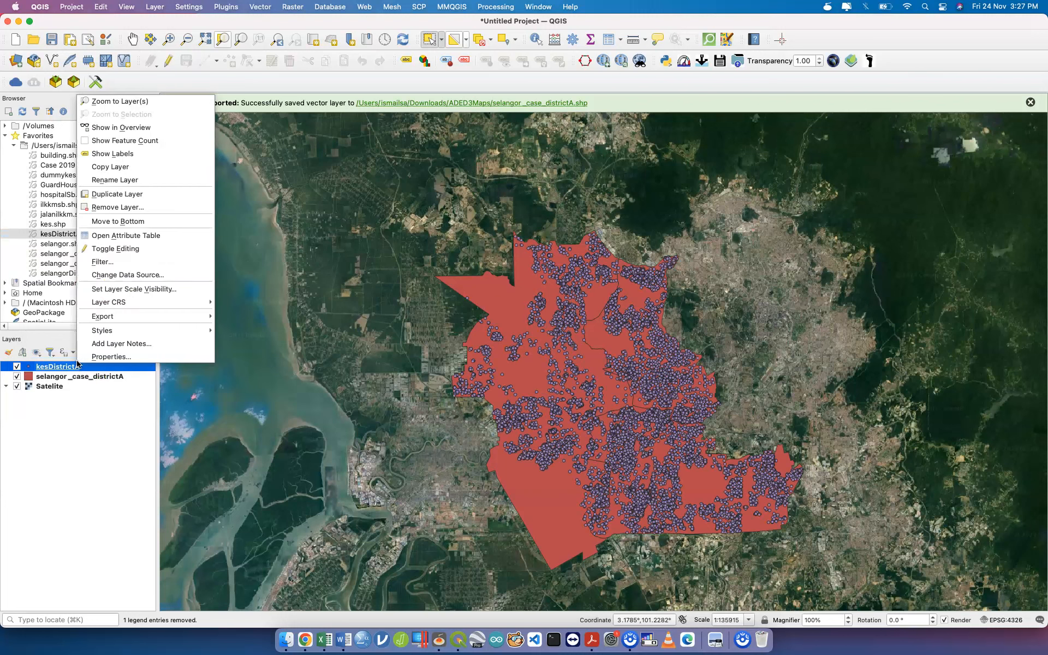
click(125, 263)
double_click(294, 273)
click(270, 371)
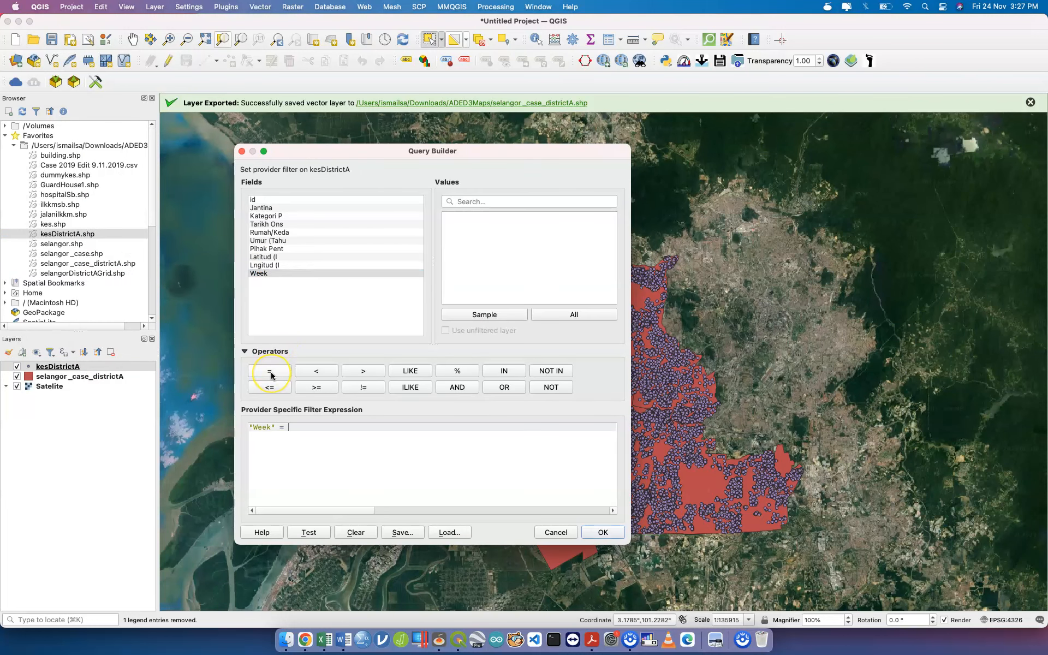
click(601, 532)
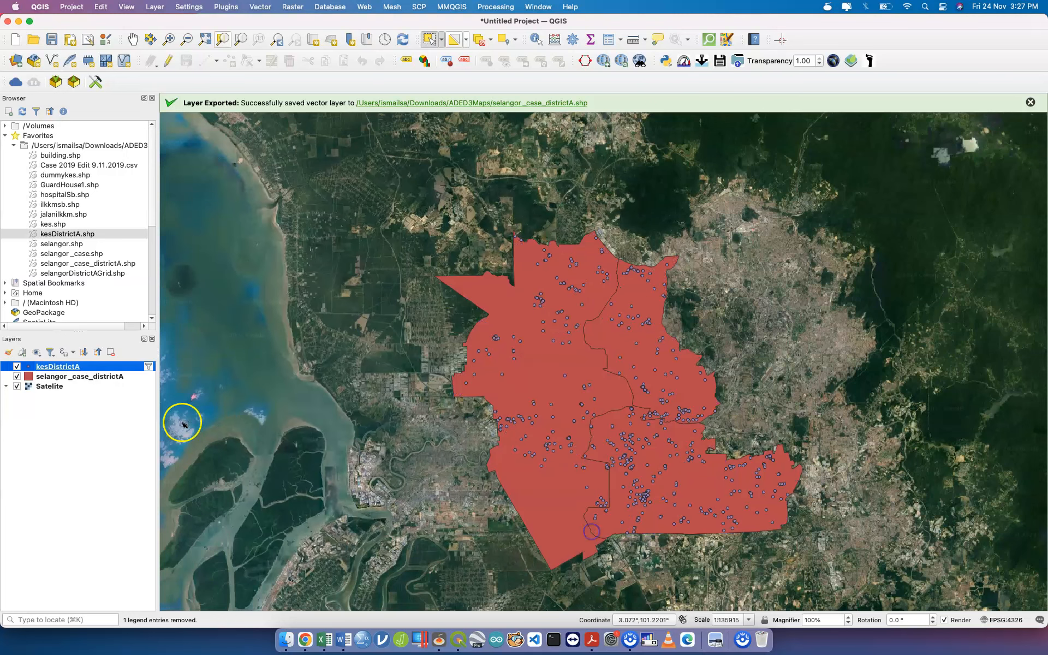
- Count the kesDistrictA points in the selangor _case_districtA polygons into a temporary layer with count field w7, and close the tool
click(261, 7)
mouse_move(328, 70)
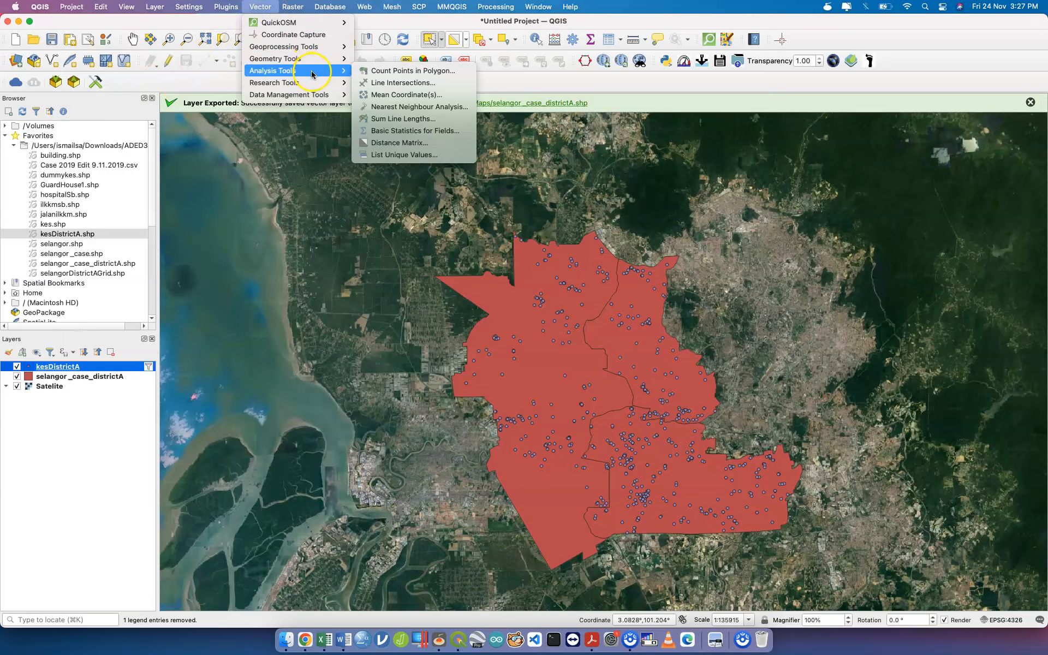
click(381, 74)
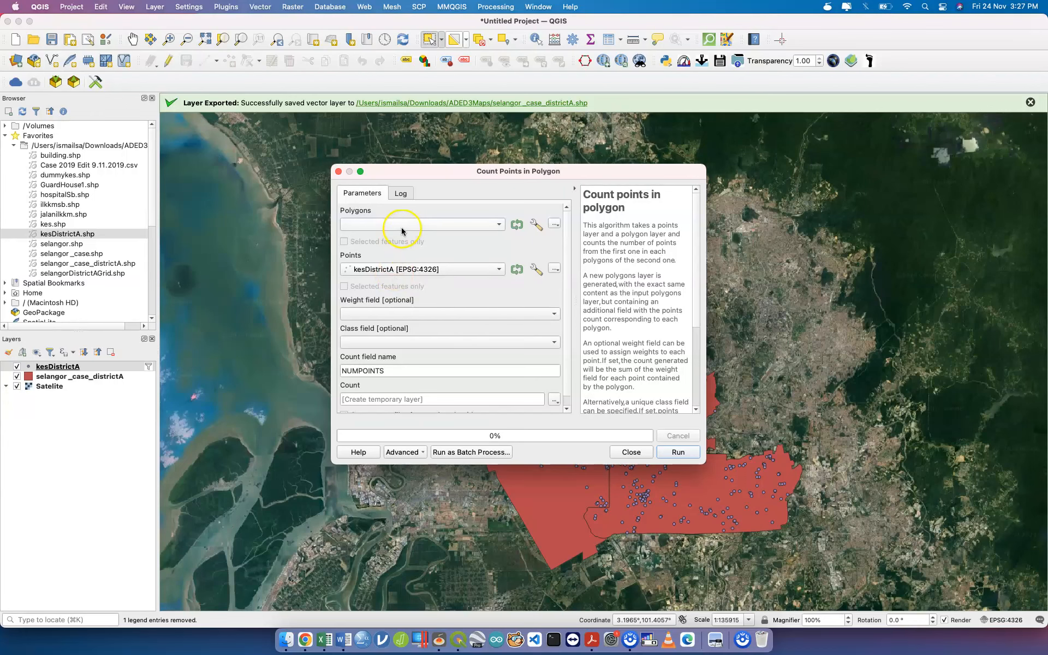
click(402, 228)
click(390, 228)
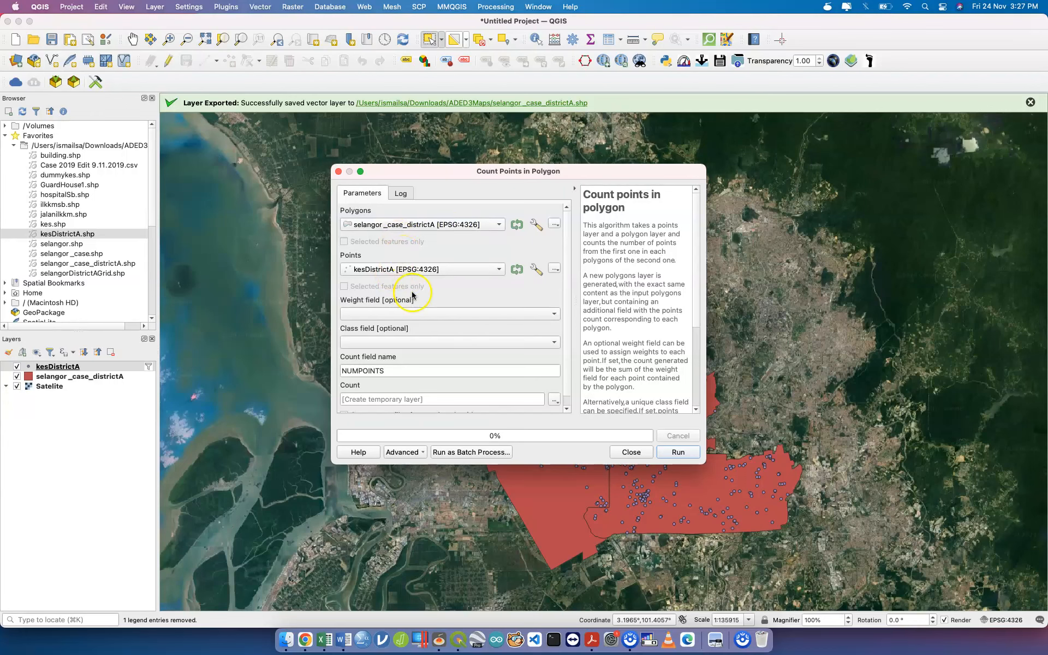
double_click(398, 367)
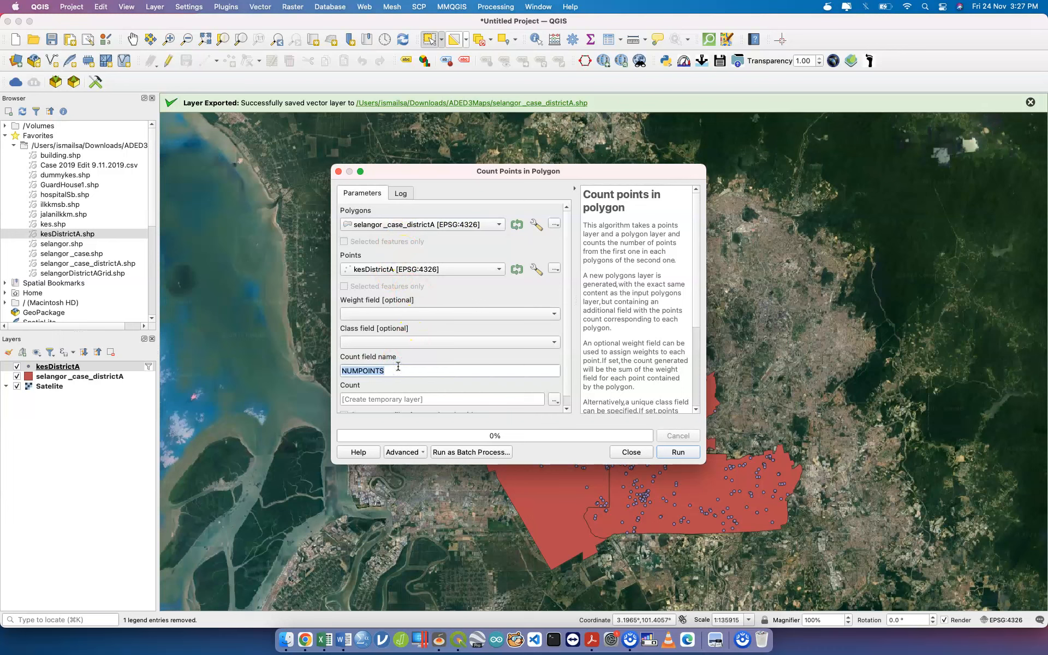
click(678, 452)
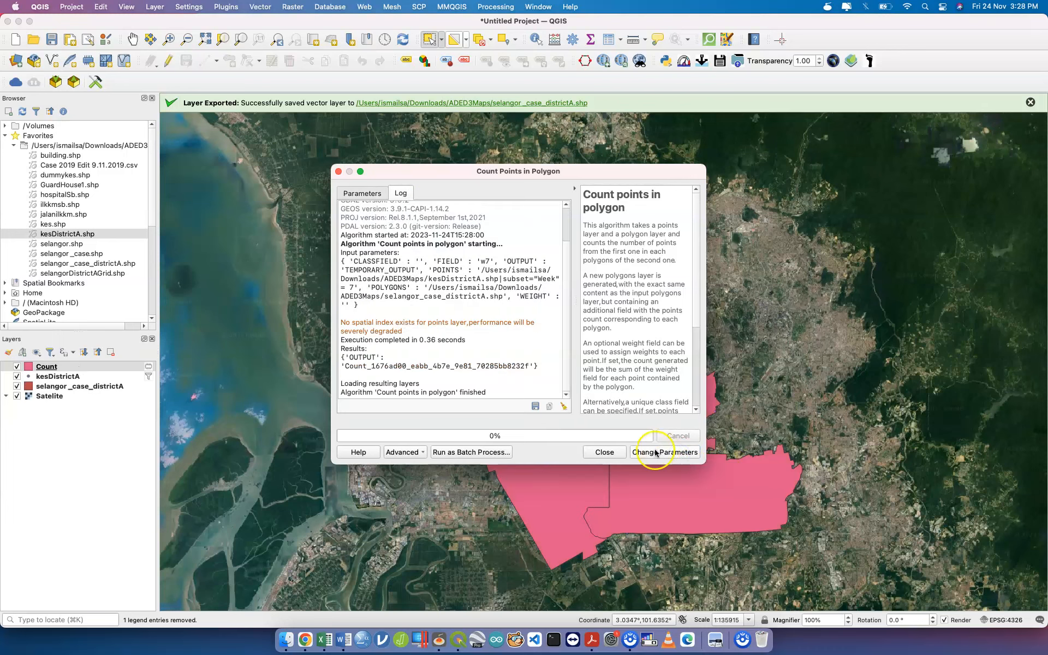
click(605, 452)
- Remove the selangor _case_districtA layer from the project, keeping the Count layer with the w7 field
click(127, 384)
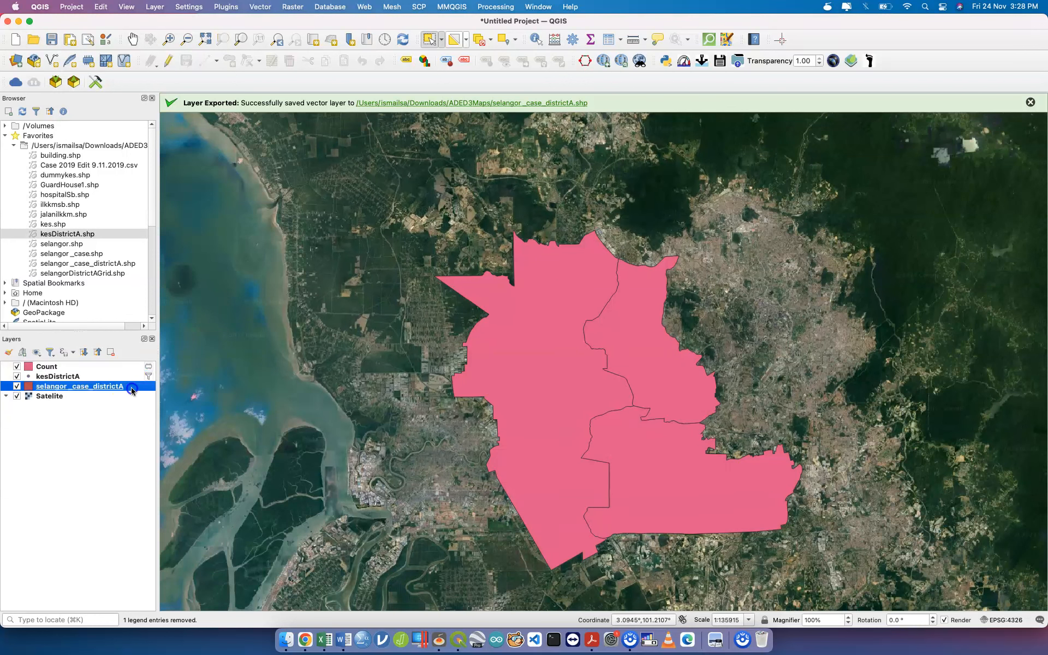
click(112, 353)
key(Return)
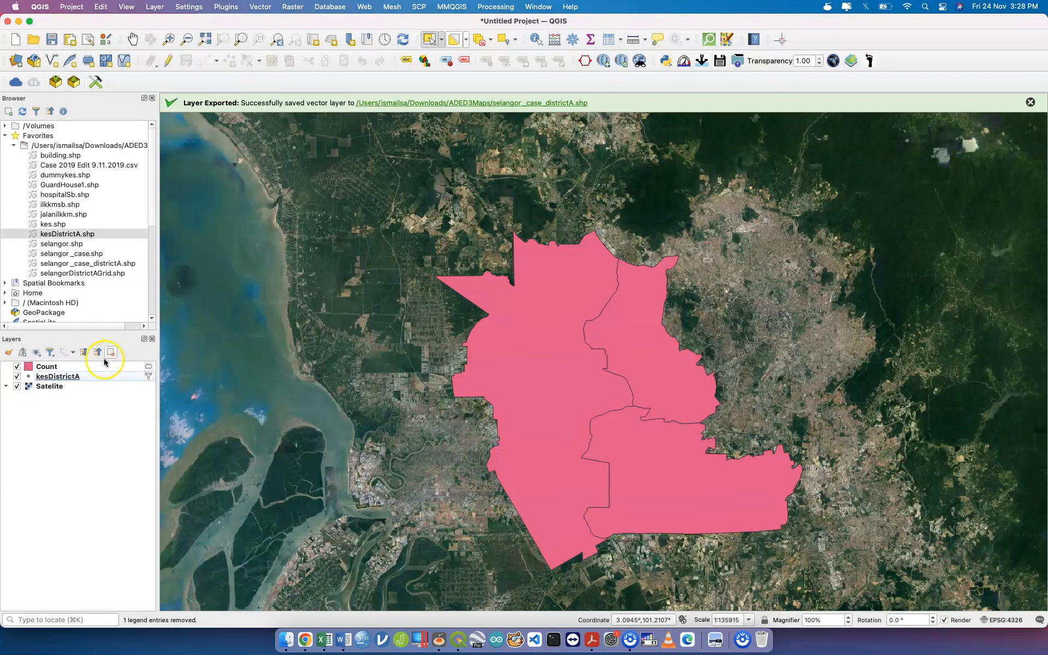
- Export the Count layer with the w7 field to selangor _case_districtA.shp, overwriting the existing shapefile
click(114, 364)
right_click(114, 364)
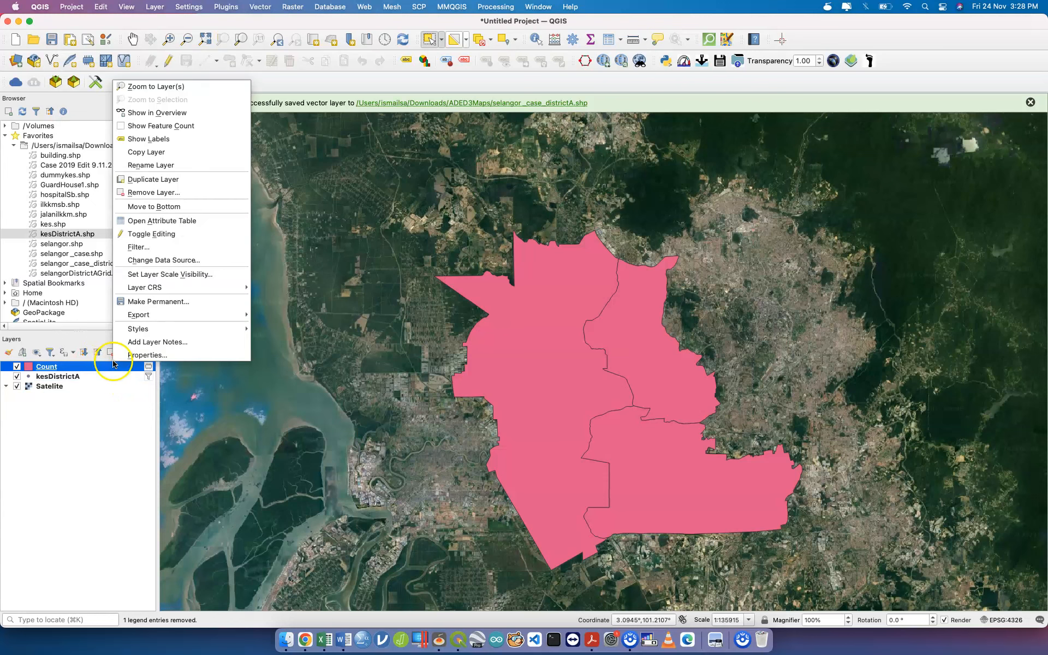
mouse_move(173, 318)
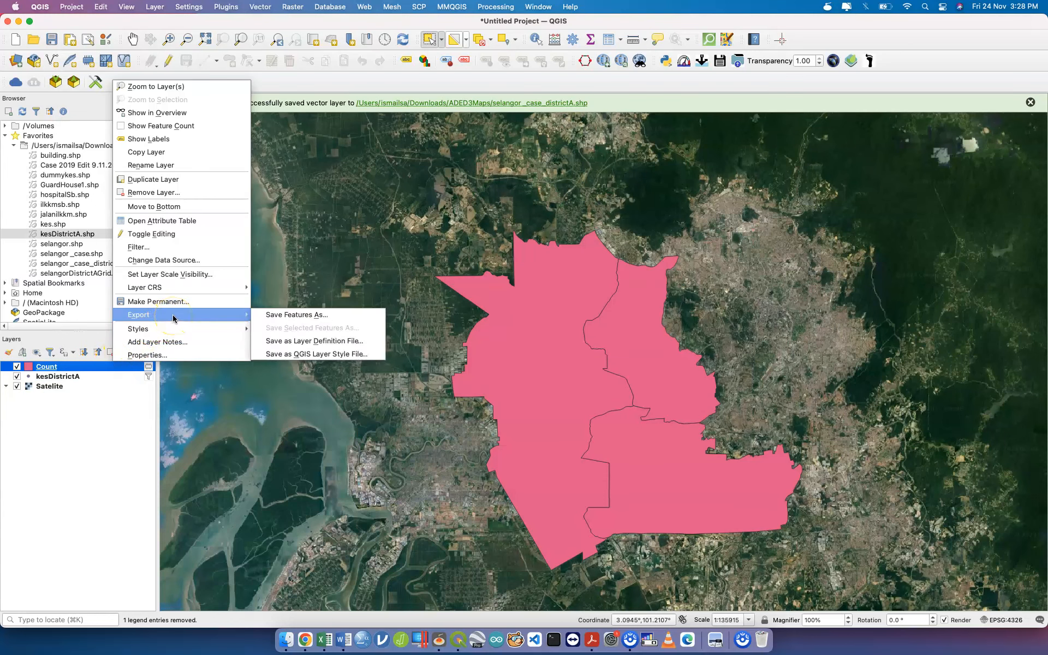
click(275, 314)
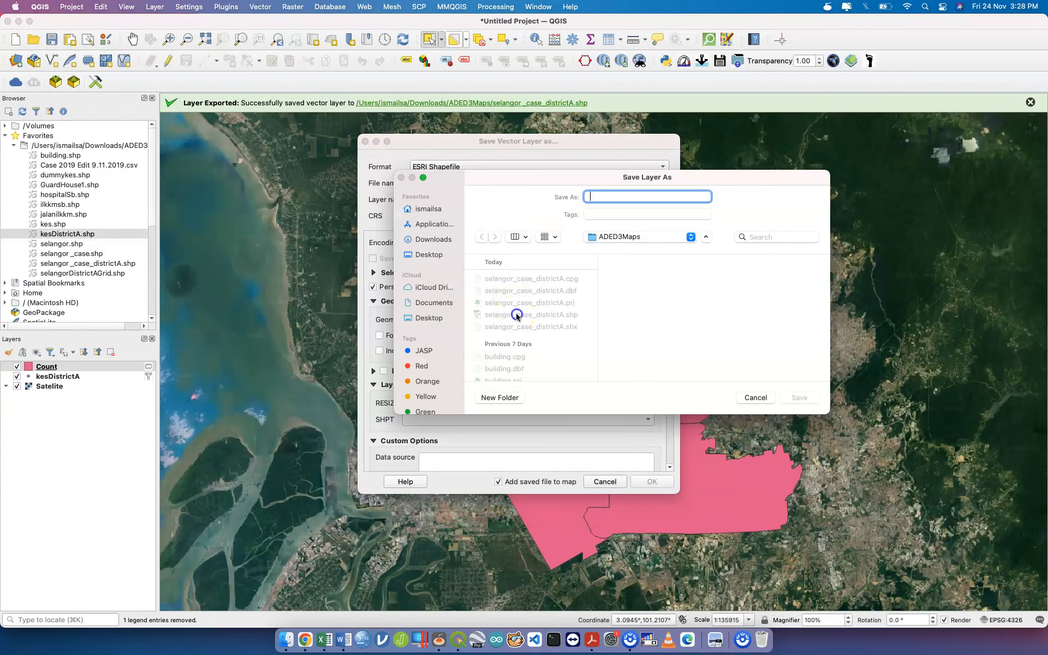
click(800, 397)
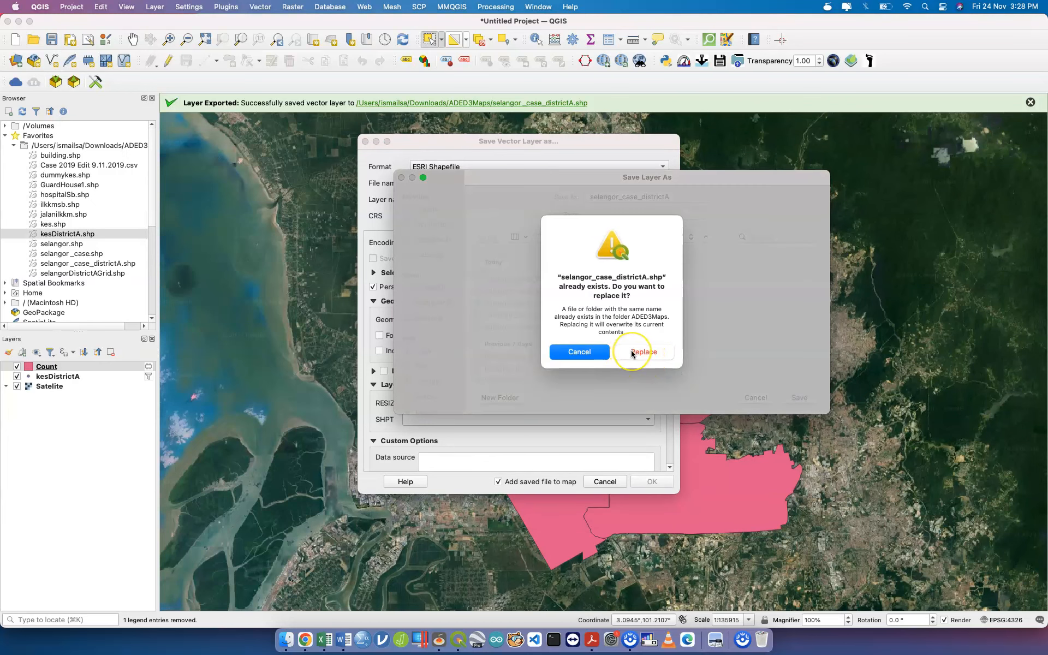
click(632, 353)
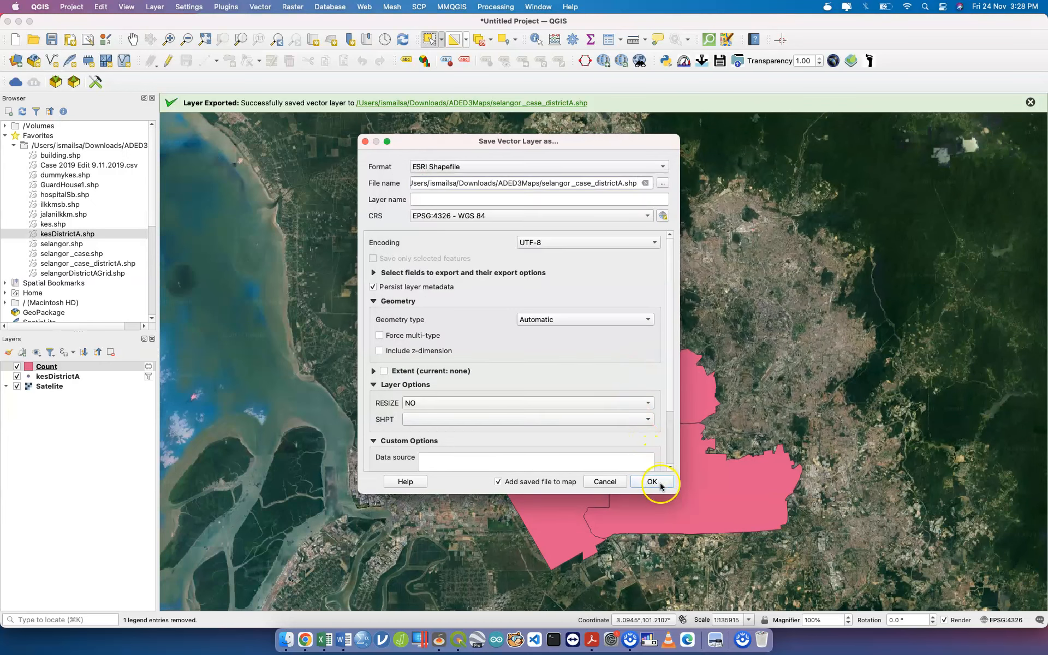
click(659, 483)
click(492, 332)
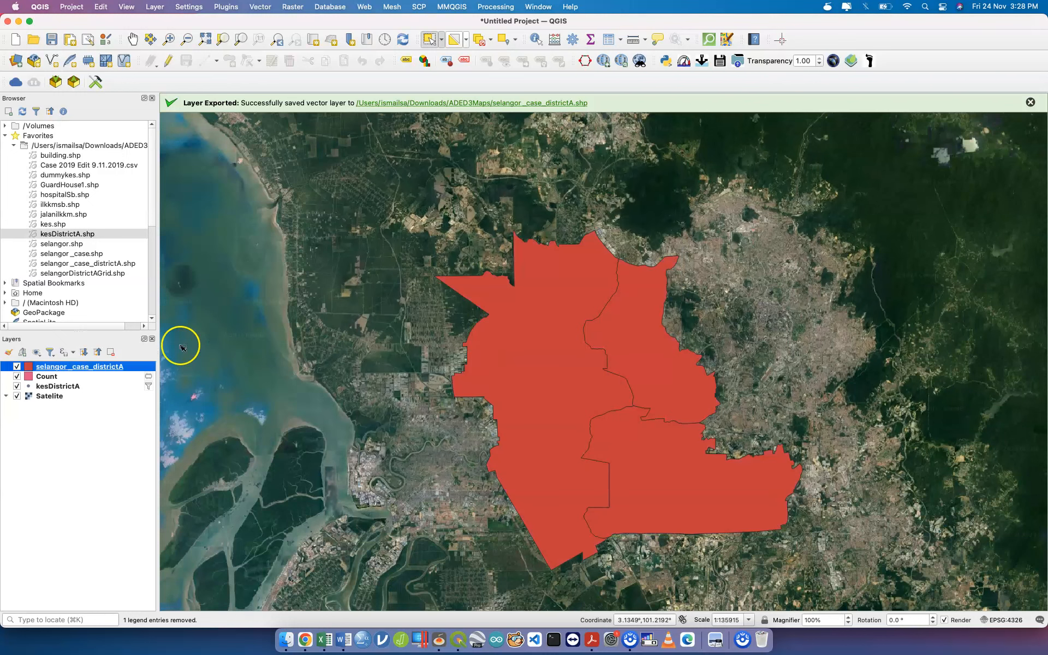
- Remove the temporary Count layer and the kesDistrictA layer from the project
click(60, 376)
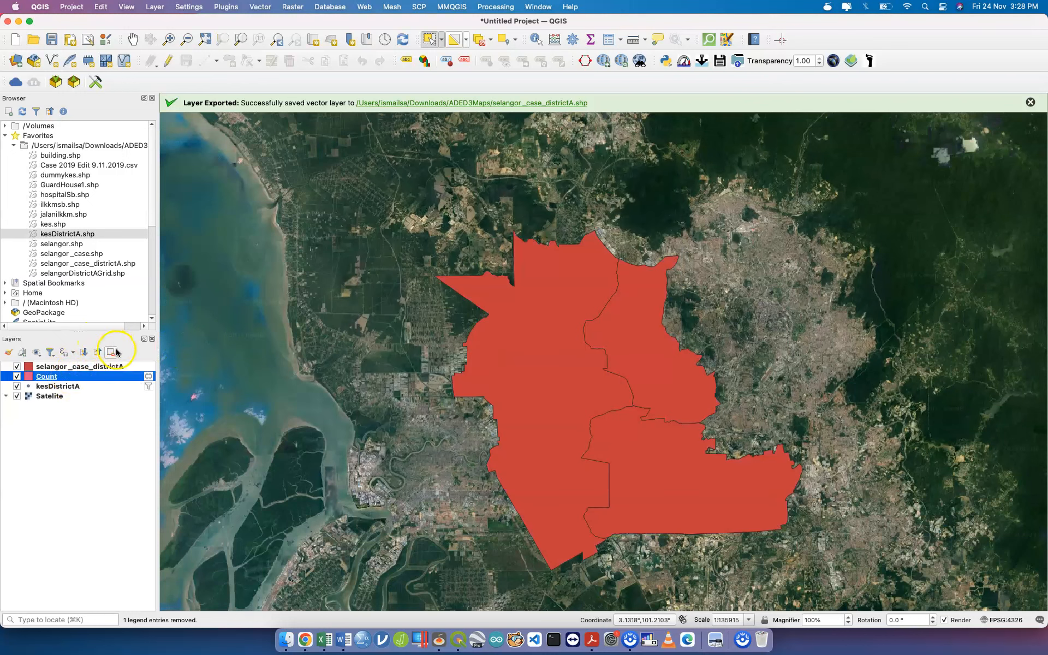
click(116, 352)
click(546, 334)
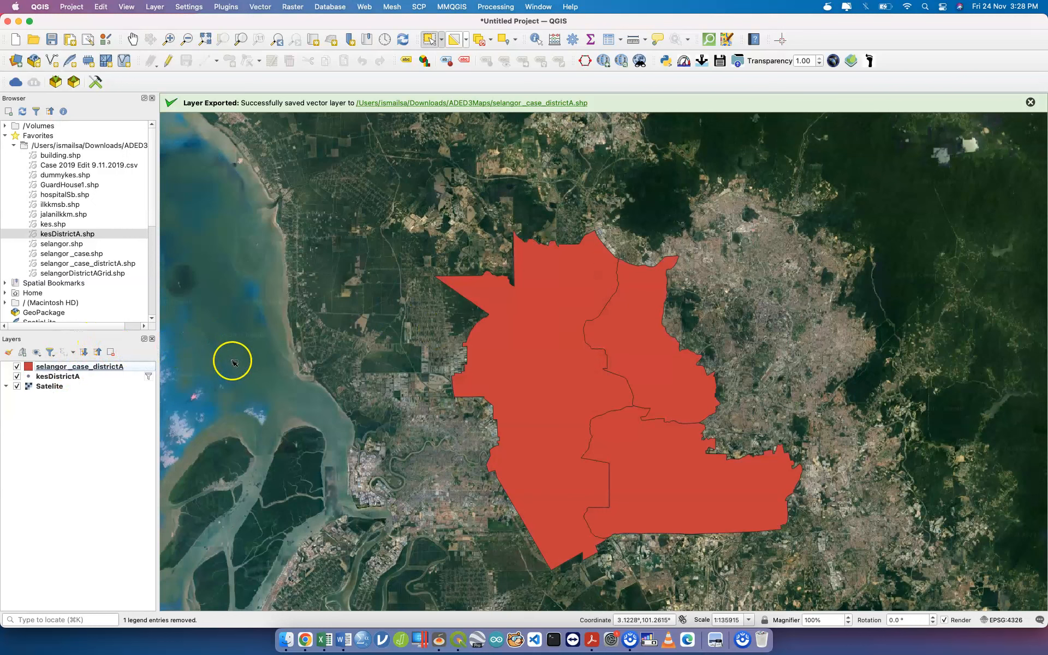
click(137, 377)
click(115, 356)
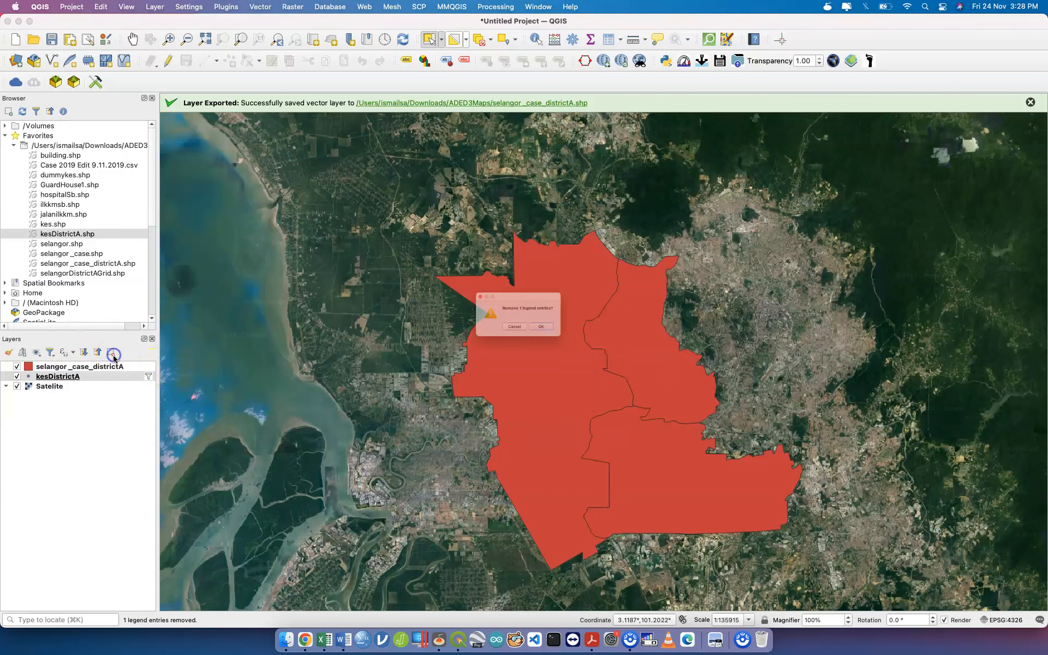
click(559, 338)
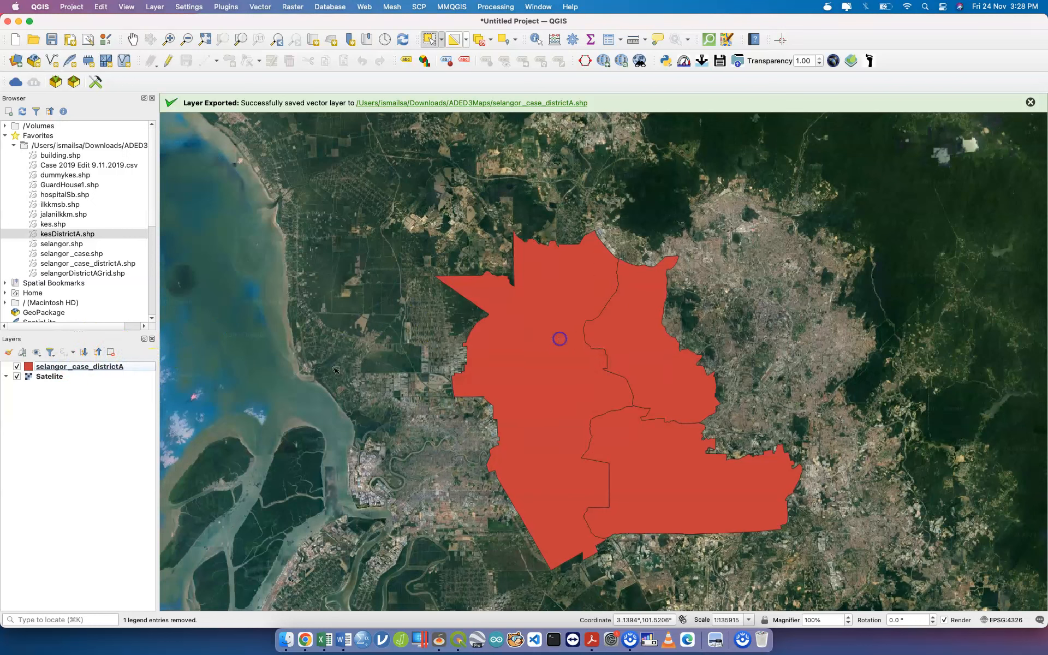
- Review the weekly count fields w1 to w7 in the selangor _case_districtA attribute table, and close it
right_click(121, 366)
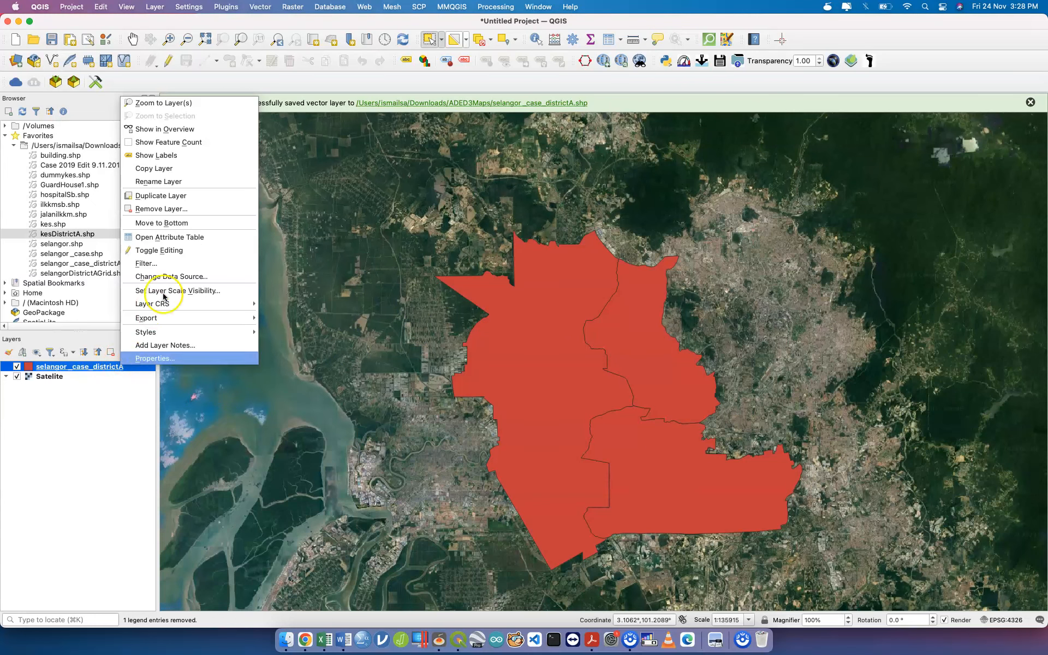
click(197, 237)
scroll(463, 252, right, 3)
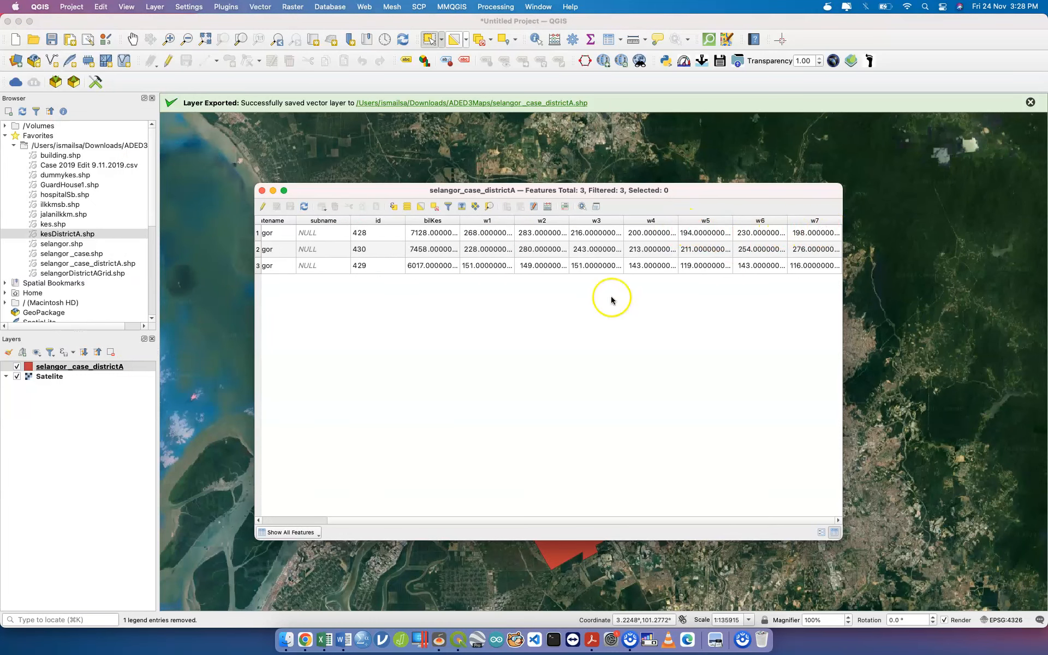
click(263, 191)
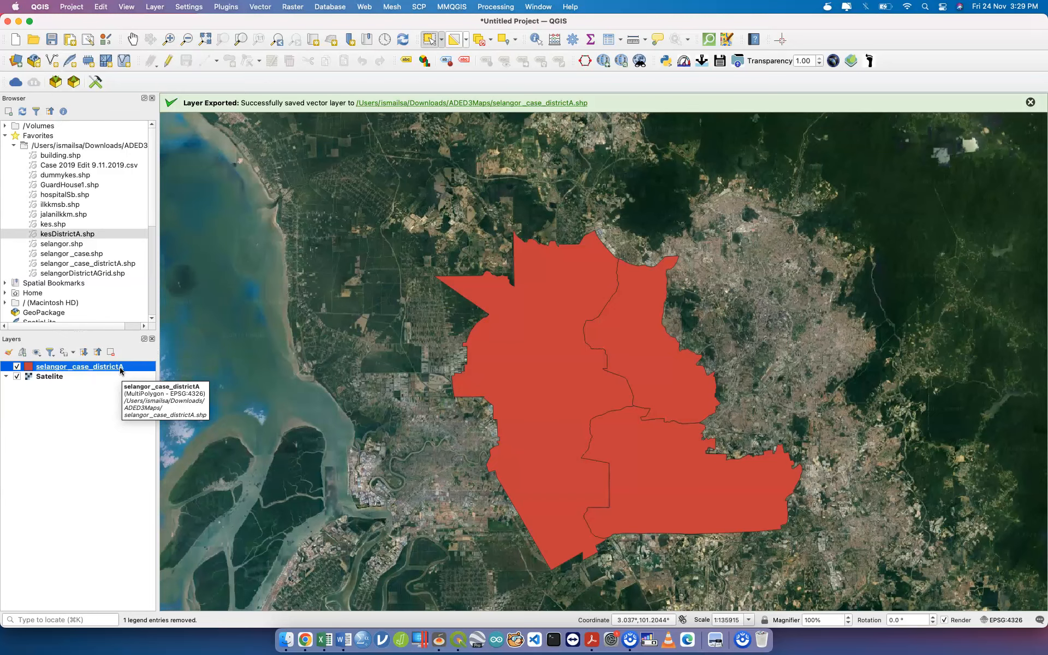
- Check the file formats offered for exporting the selangor _case_districtA layer, and leave without exporting
right_click(120, 371)
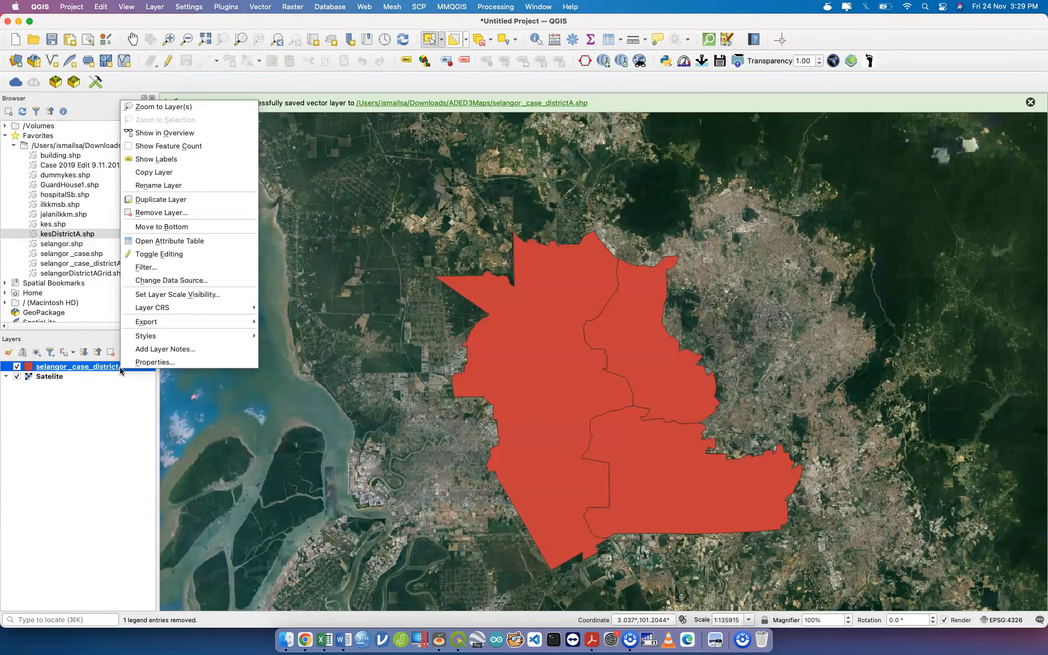
mouse_move(211, 321)
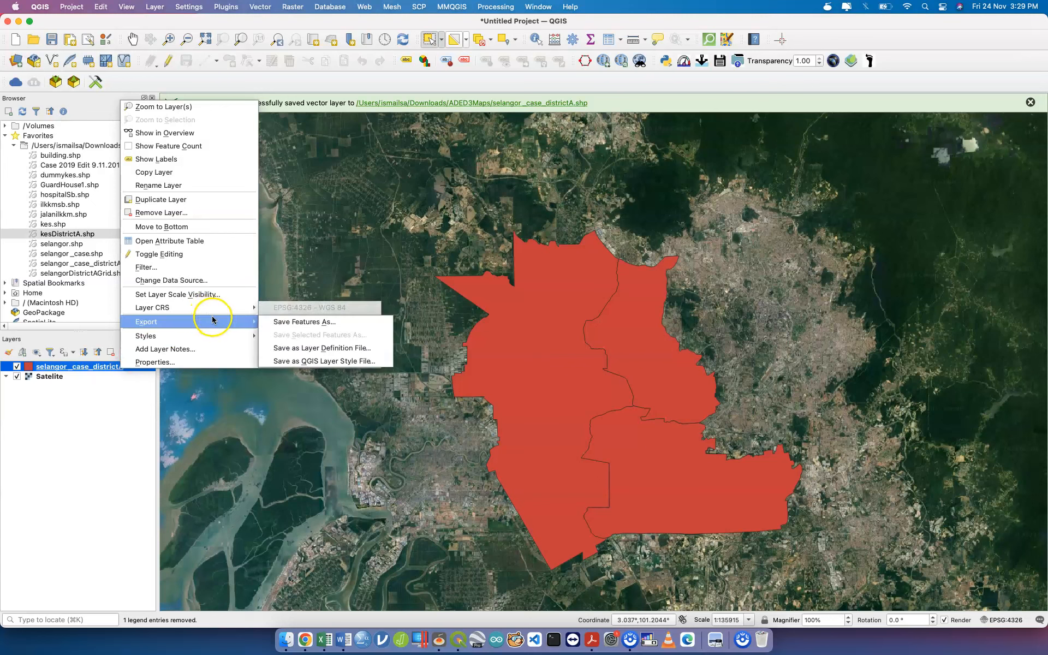
click(280, 318)
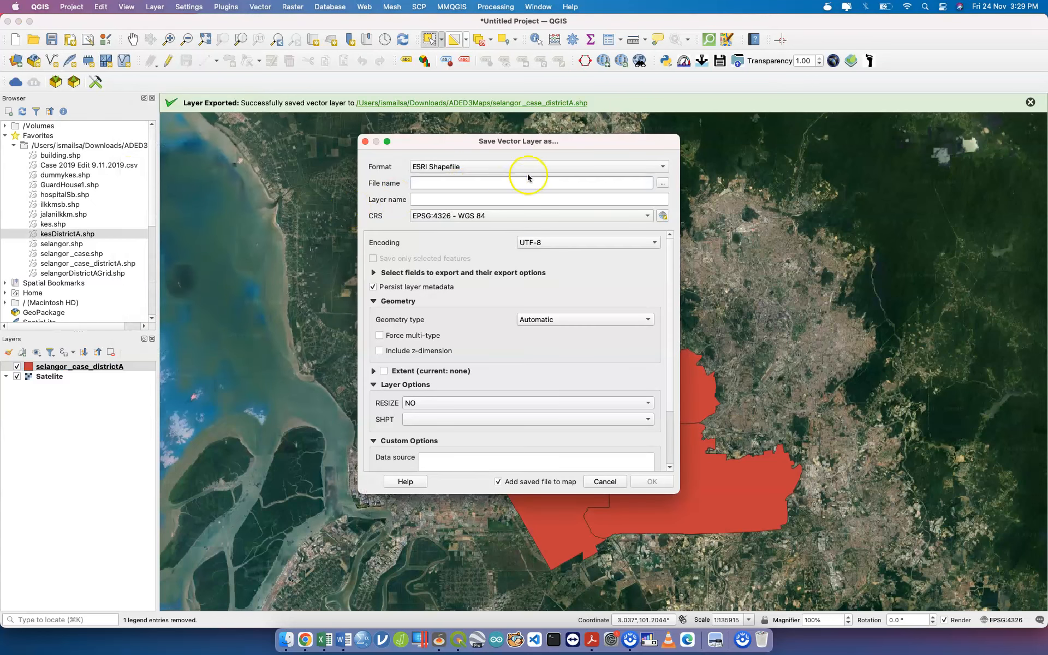
click(594, 164)
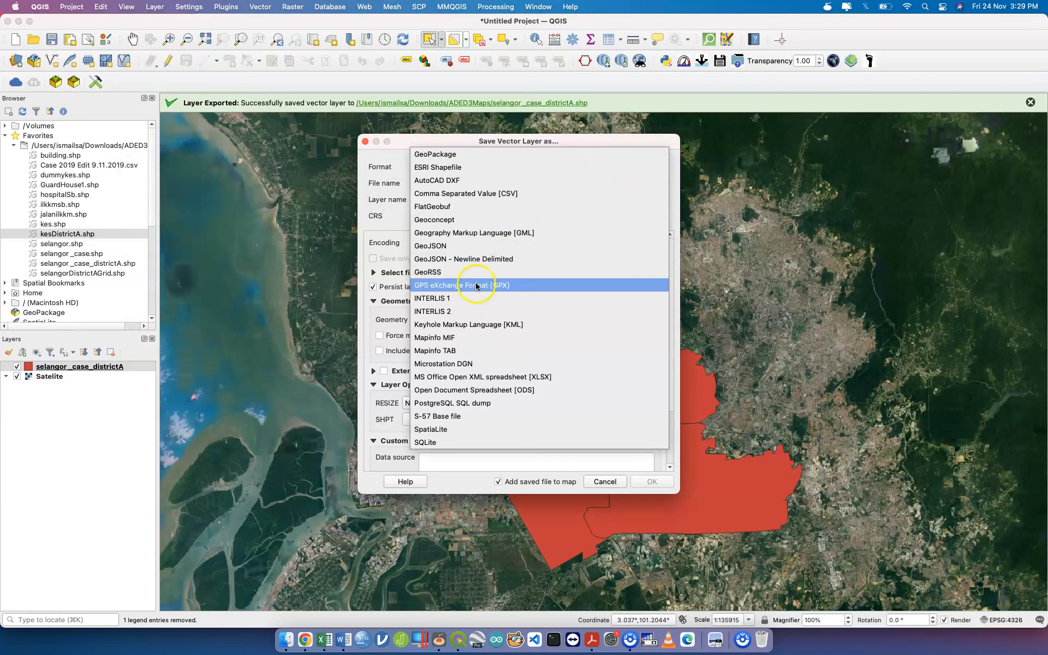
click(607, 480)
click(605, 481)
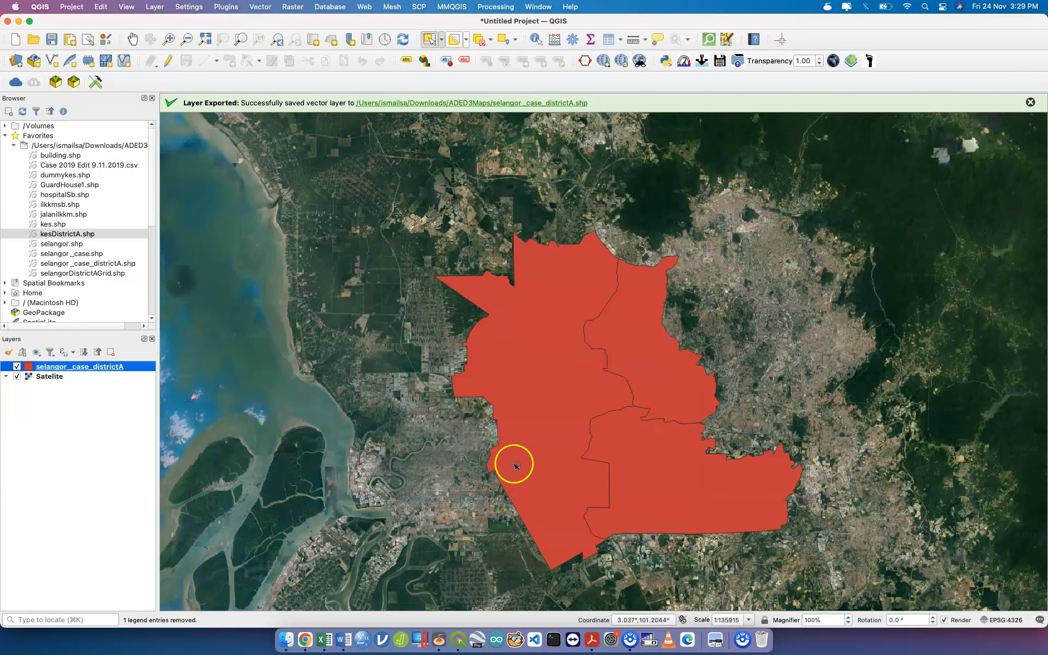
- Examine the district names, bilKes and weekly case counts in the selangor _case_districtA attribute table again, and close it
right_click(113, 367)
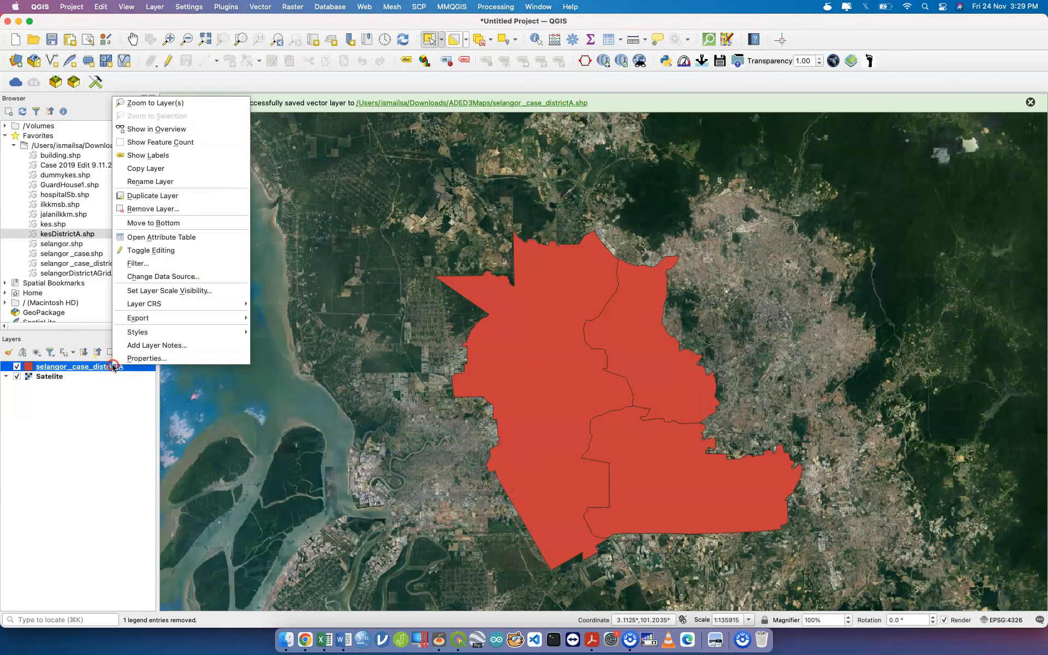
click(211, 233)
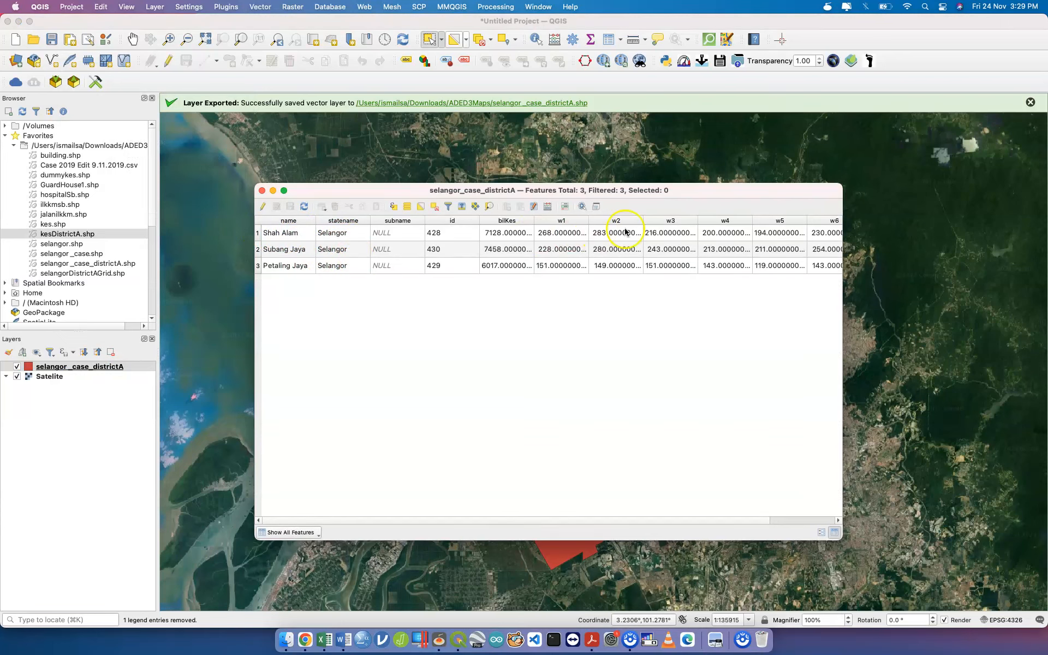
scroll(726, 250, right, 3)
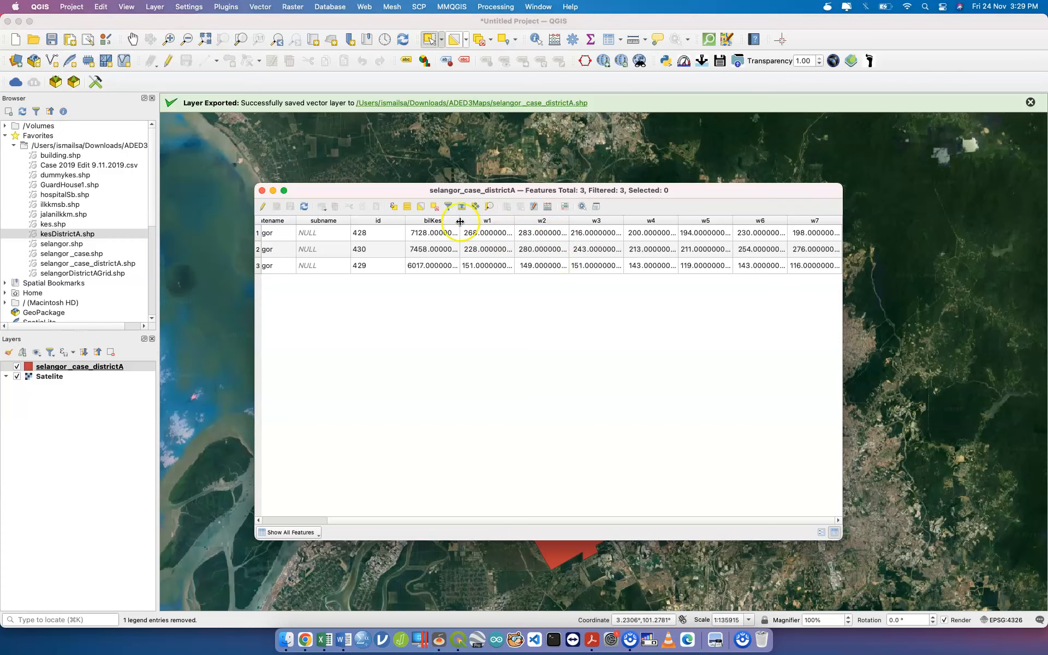
click(262, 192)
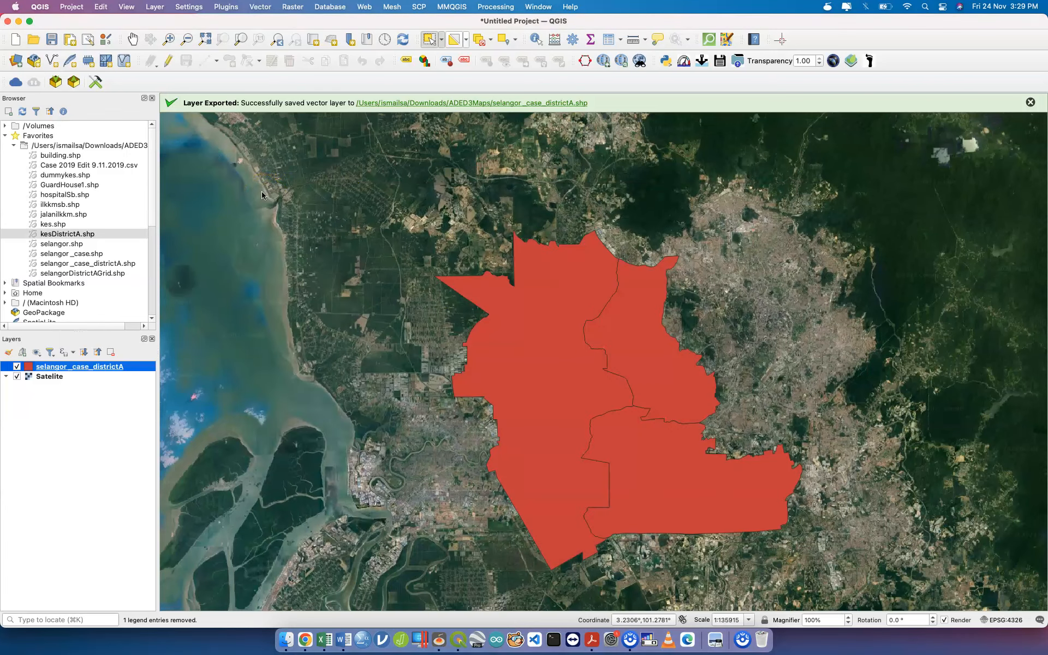